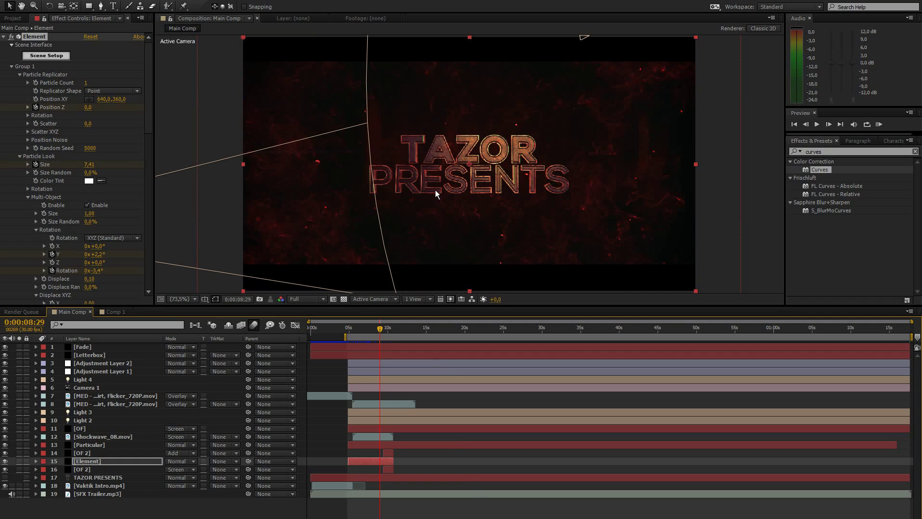
# Move the Main Comp playhead to 0:00:07:03 and deselect the Element layer.
pyautogui.moveTo(364, 335); pyautogui.dragTo(367, 335)
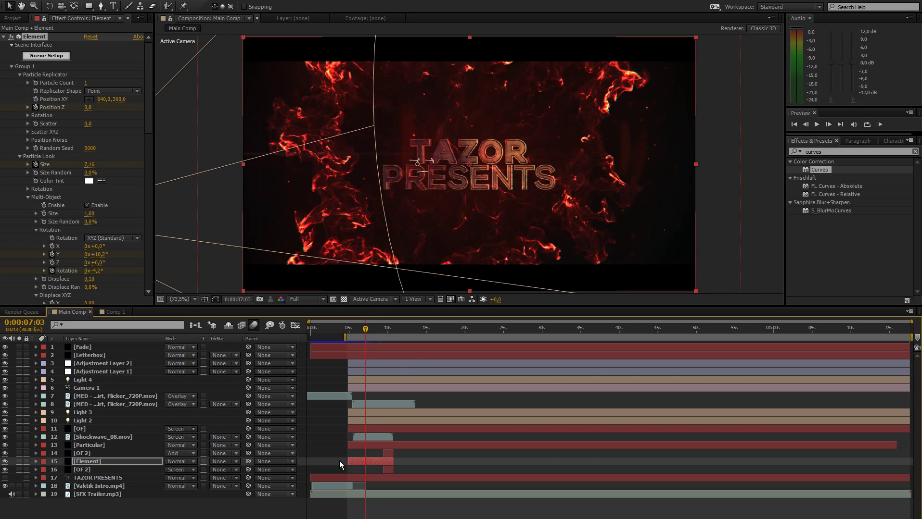
pyautogui.hotkey('ctrl', 'shift', 'a')
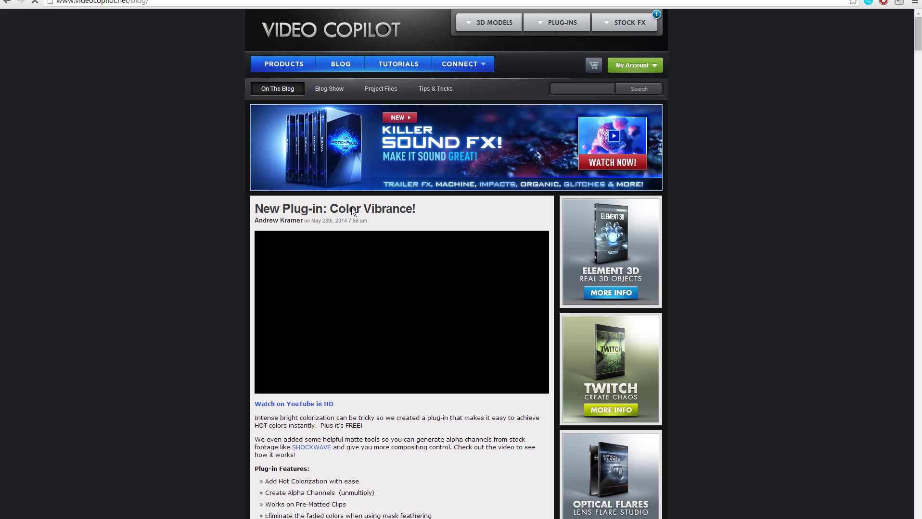
# Scroll through the Color Vibrance plug-in blog post down to its download link and archive.
pyautogui.scroll(-3, 366, 213)
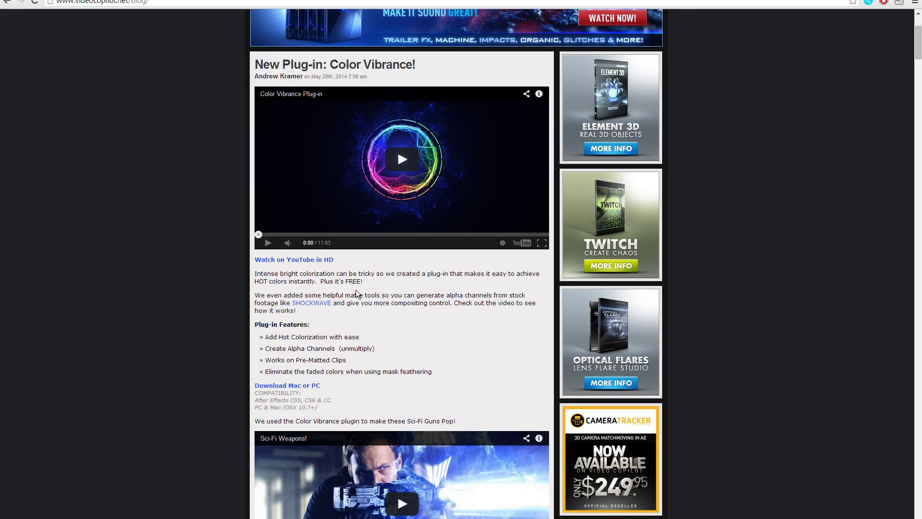
pyautogui.scroll(3, 356, 294)
pyautogui.scroll(-3, 349, 293)
pyautogui.scroll(-3, 303, 359)
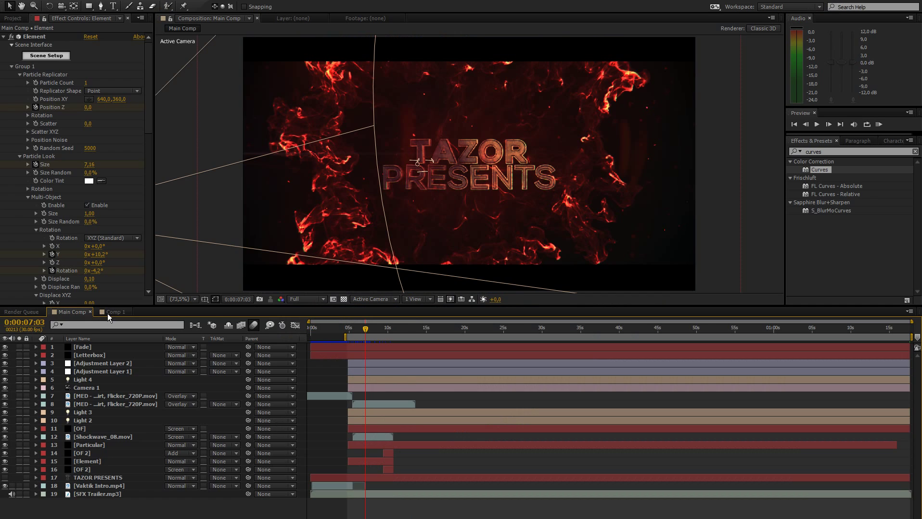
# Switch to Comp 1, confirm its 1280×720, 30 fps settings, and fit the viewer up to 100%.
pyautogui.click(111, 313)
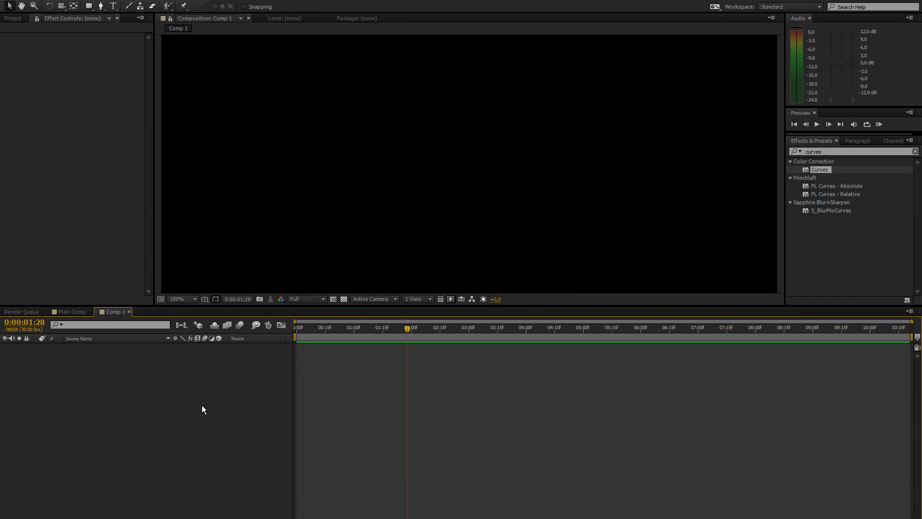
pyautogui.moveTo(108, 305); pyautogui.dragTo(106, 336)
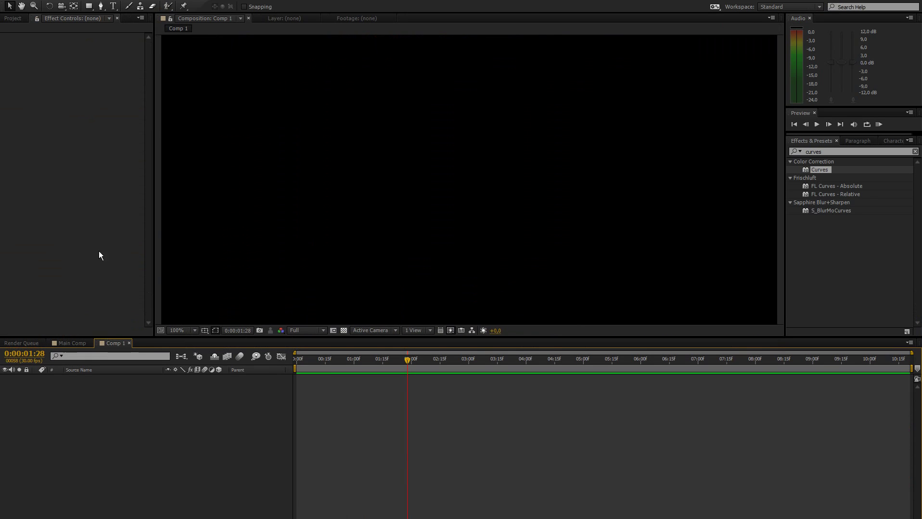
pyautogui.click(51, 3)
pyautogui.click(76, 21)
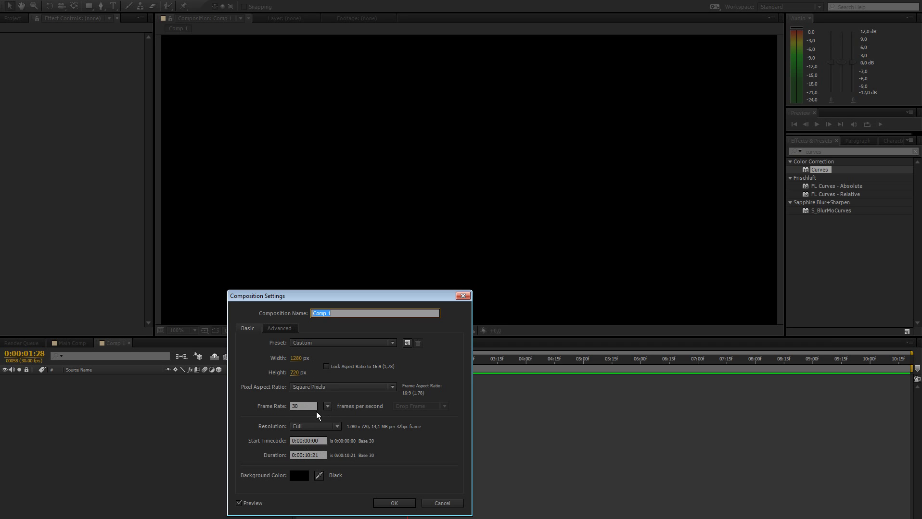
pyautogui.click(398, 505)
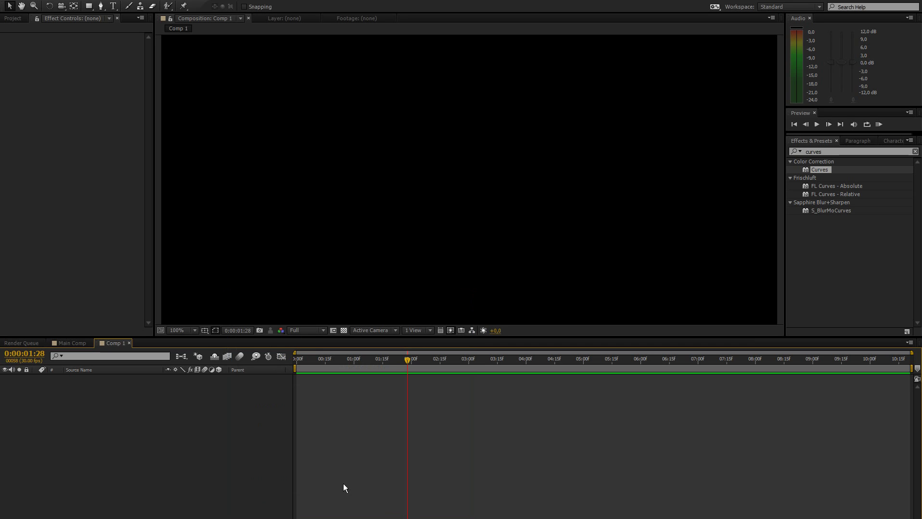
pyautogui.click(184, 331)
pyautogui.click(190, 350)
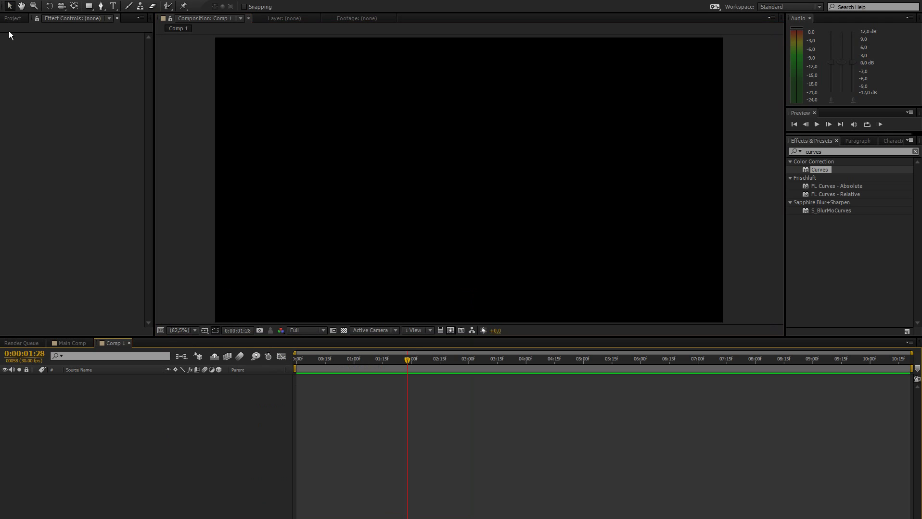
# Open the Shockwaves_PhotoJpg folder of shockwave clips in Explorer.
pyautogui.hotkey('ctrl', '0')
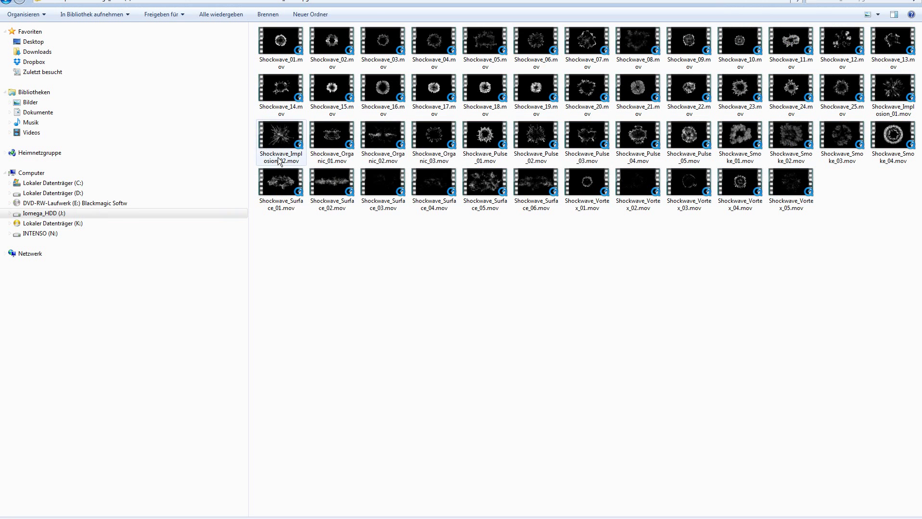
pyautogui.click(205, 2)
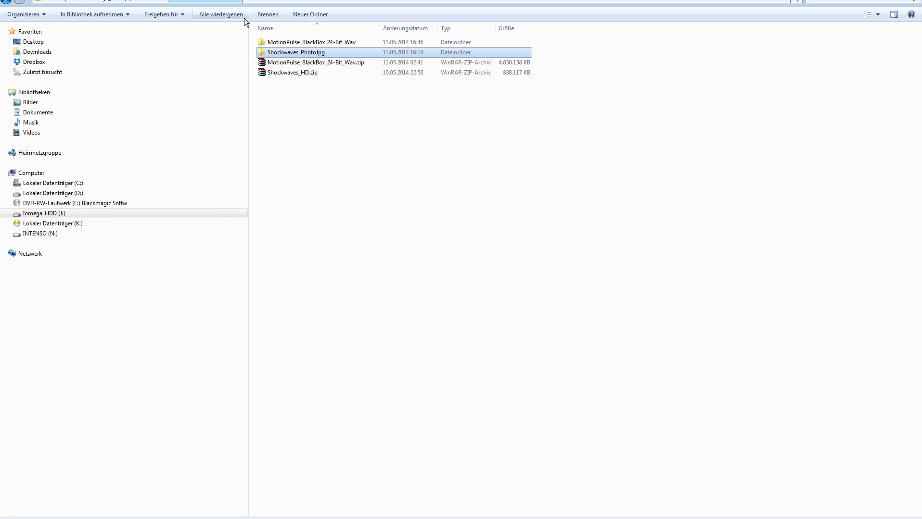
pyautogui.doubleClick(303, 57)
# Look through the clips, picking Shockwave_Pulse_02, Shockwave_Pulse_04 and Shockwave_Pulse_01.
pyautogui.moveTo(256, 252); pyautogui.dragTo(662, 191)
pyautogui.click(403, 321)
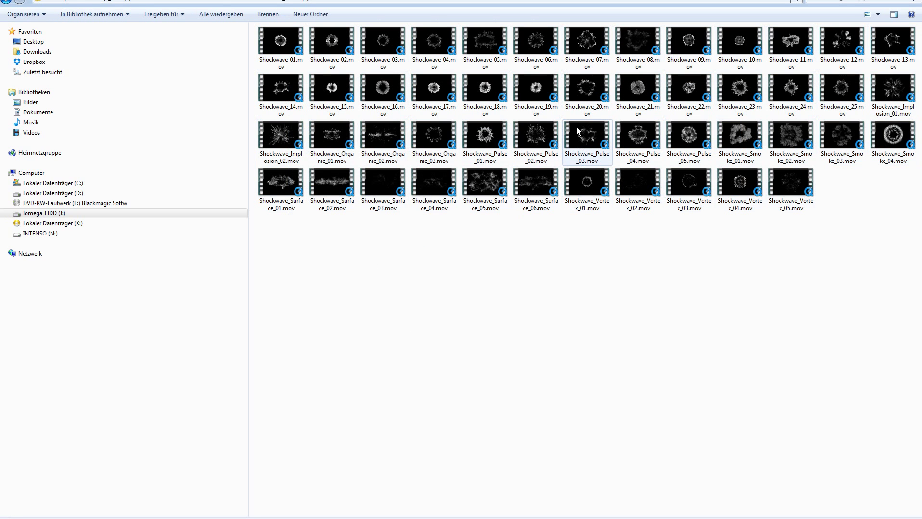
pyautogui.click(528, 139)
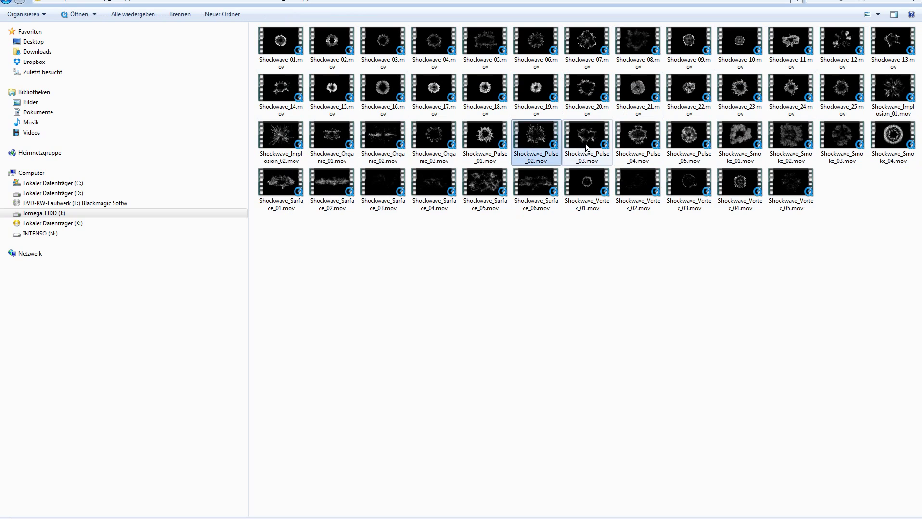
pyautogui.click(639, 142)
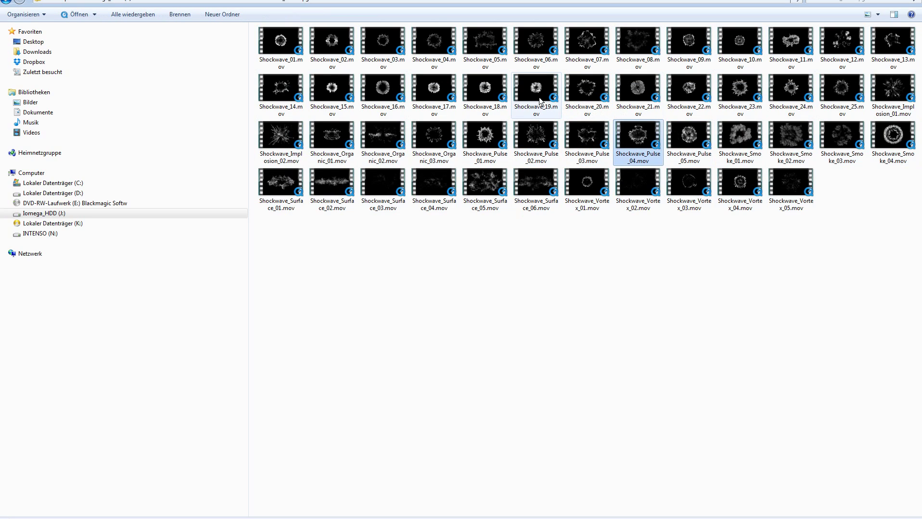
pyautogui.click(467, 141)
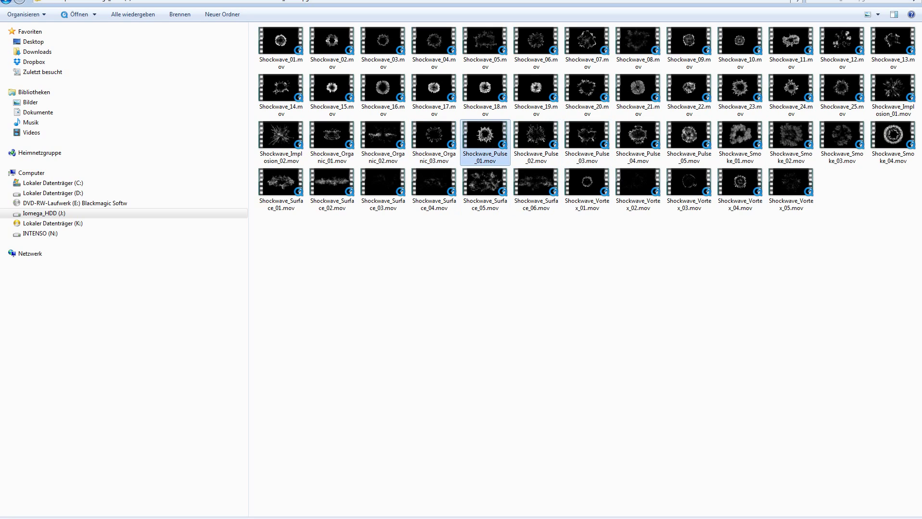
# Drop Shockwave_08.mov into the Comp 1 timeline and scrub to 0:00:01:08 to preview it.
pyautogui.hotkey('alt', 'Tab')
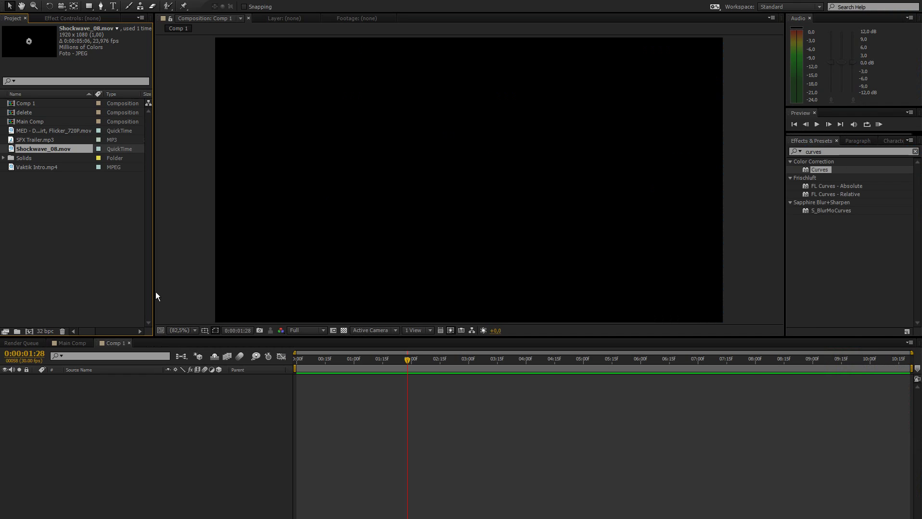
pyautogui.click(44, 150)
pyautogui.moveTo(51, 153); pyautogui.dragTo(199, 401)
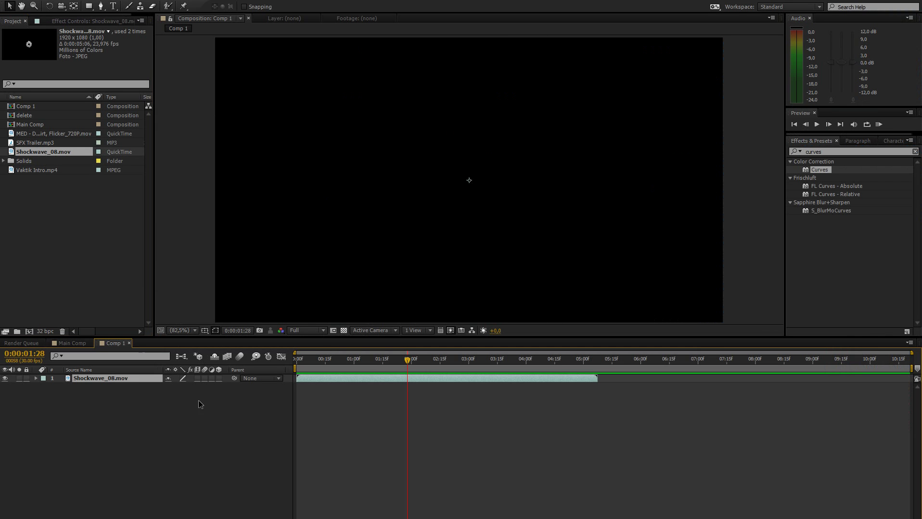
pyautogui.moveTo(330, 359); pyautogui.dragTo(449, 370)
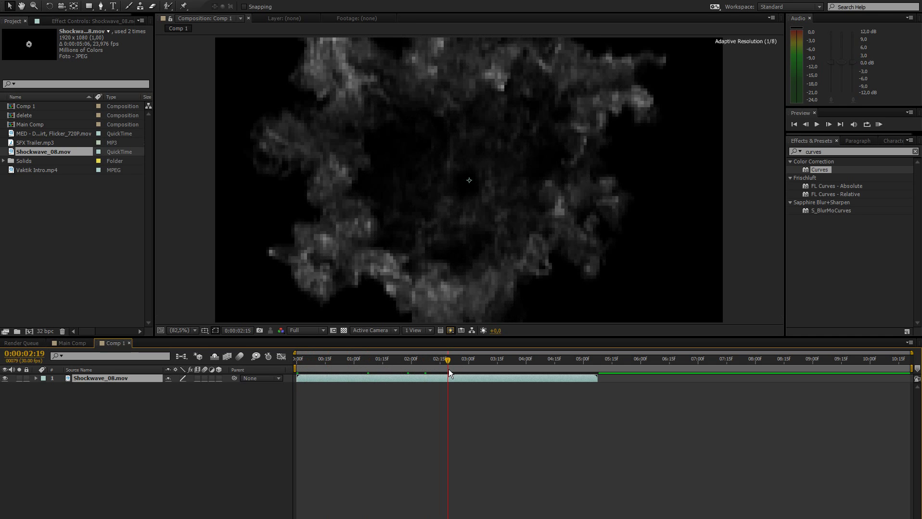
pyautogui.click(369, 360)
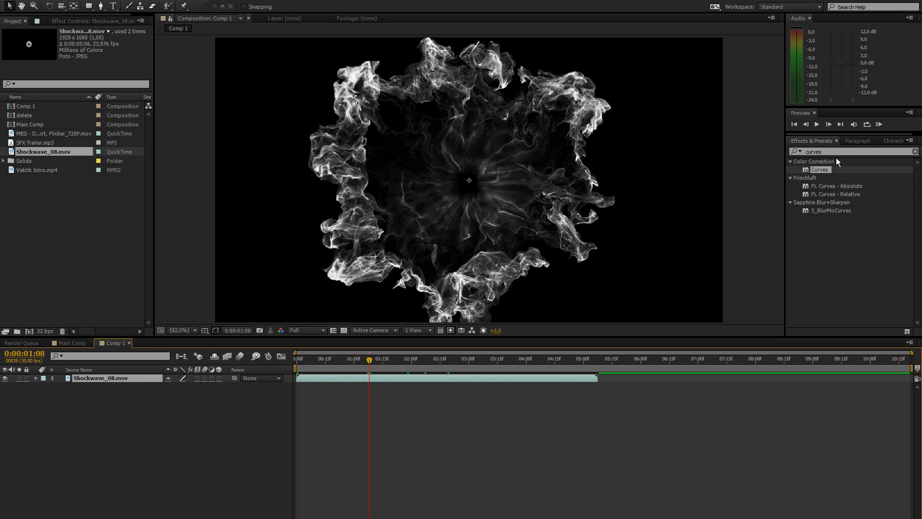
# Apply VC Color Vibrance to the shockwave layer from a 'vibra' effects search.
pyautogui.click(836, 153)
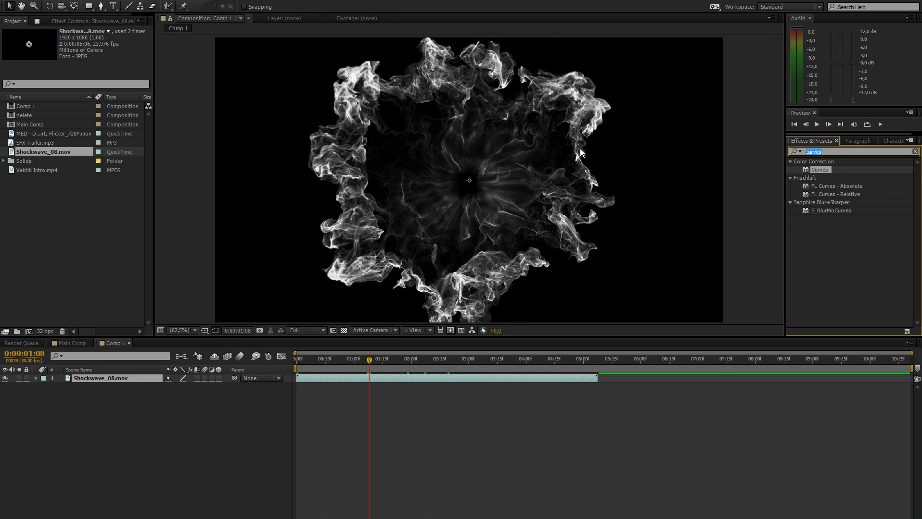
pyautogui.write('vibra')
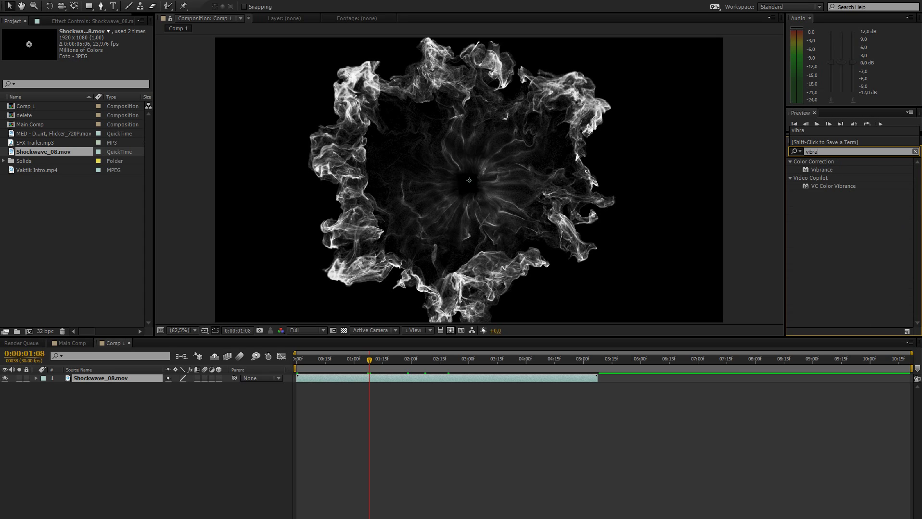
pyautogui.moveTo(832, 186); pyautogui.dragTo(111, 380)
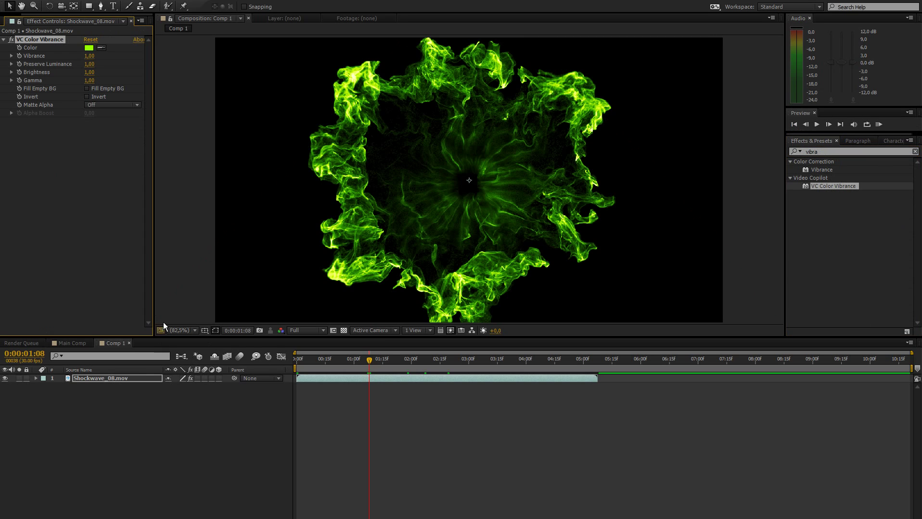
# Set the tint to orange-red FF5A00, Vibrance 1.13, Gamma 0.81 and Brightness 1.07.
pyautogui.click(88, 48)
pyautogui.click(476, 475)
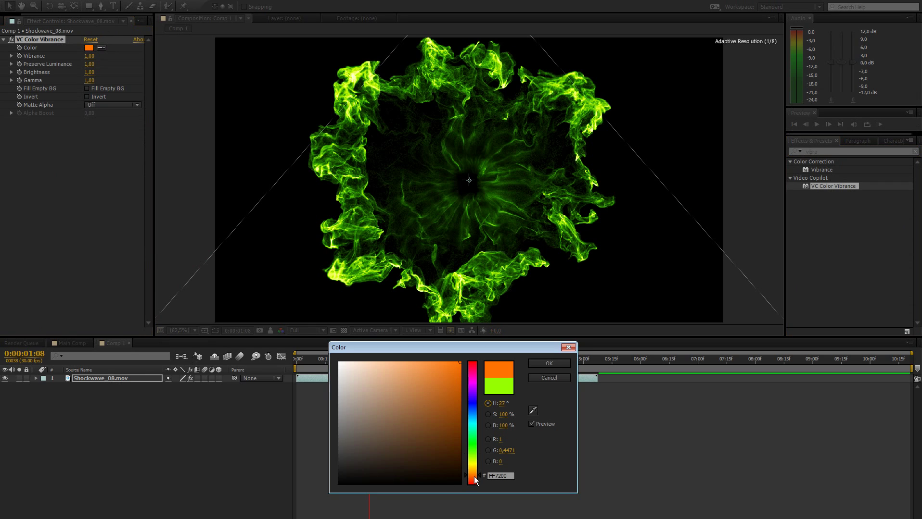
pyautogui.click(472, 477)
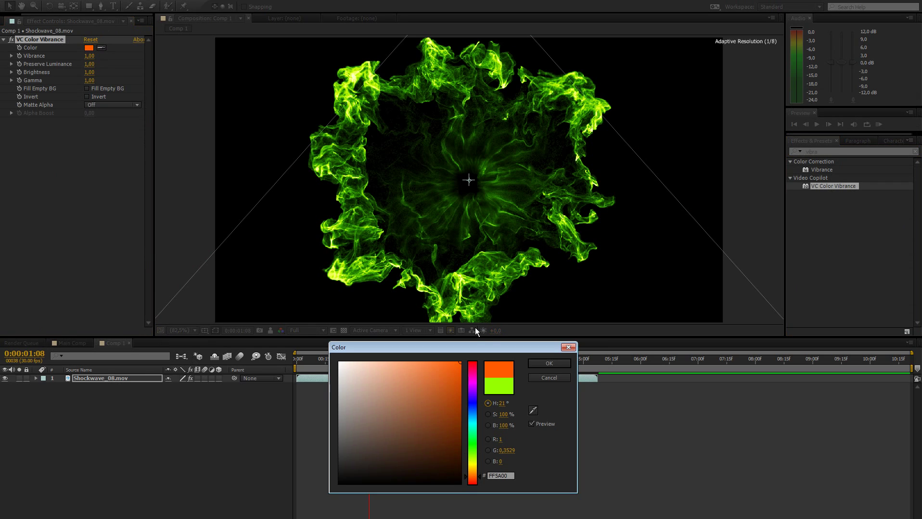
pyautogui.click(549, 364)
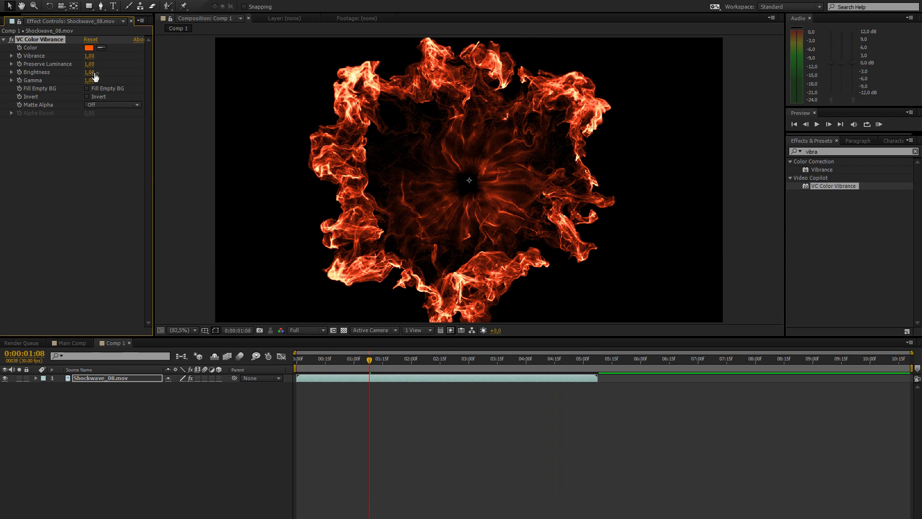
pyautogui.moveTo(90, 57); pyautogui.dragTo(95, 57)
pyautogui.moveTo(90, 80); pyautogui.dragTo(101, 71)
pyautogui.click(101, 378)
pyautogui.click(131, 389)
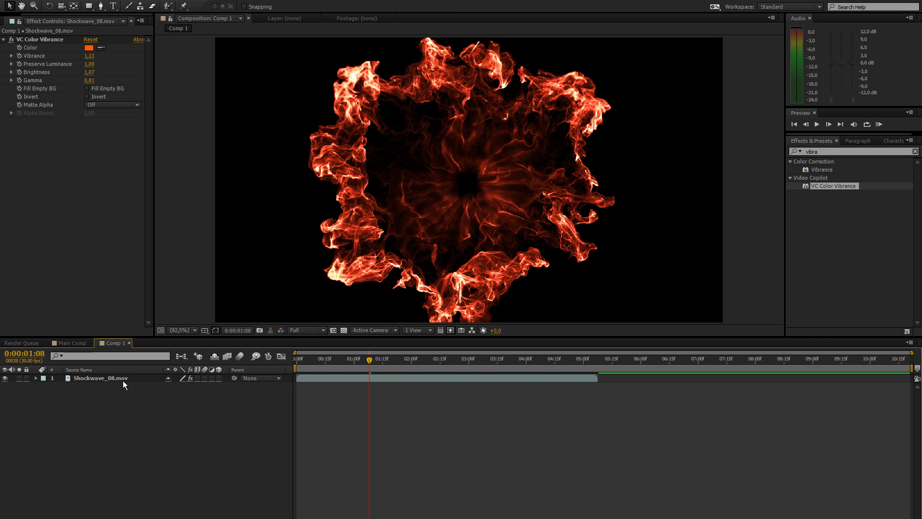
# Make the Shockwave_08.mov layer 3D and move back to the smaller ring at 0:00:00:27.
pyautogui.click(123, 380)
pyautogui.click(219, 379)
pyautogui.click(203, 424)
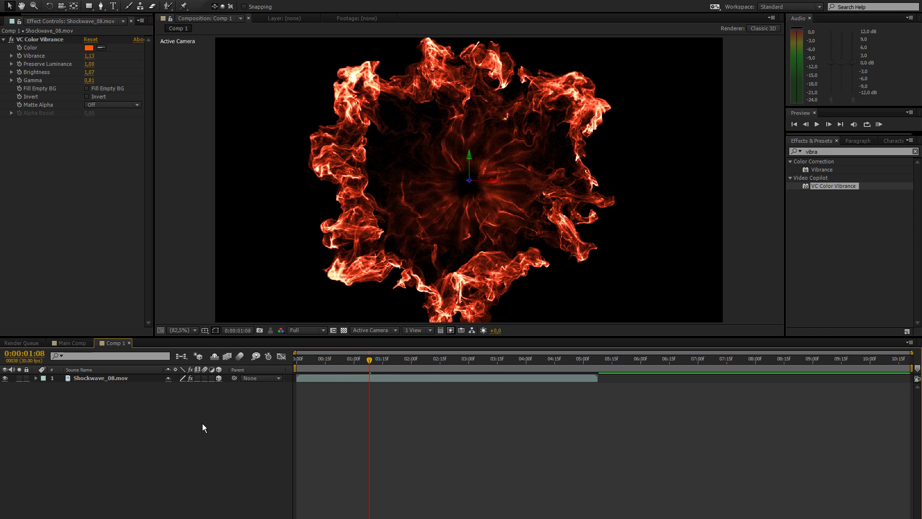
pyautogui.click(148, 377)
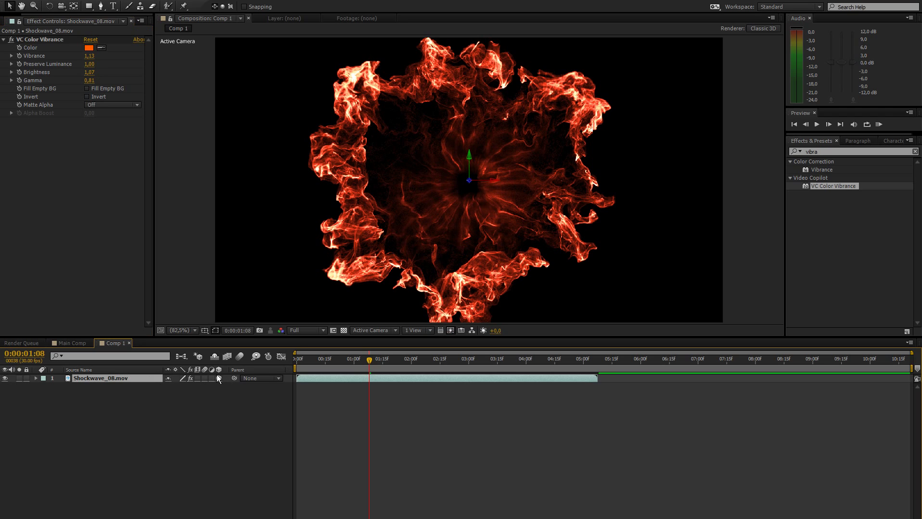
pyautogui.click(211, 418)
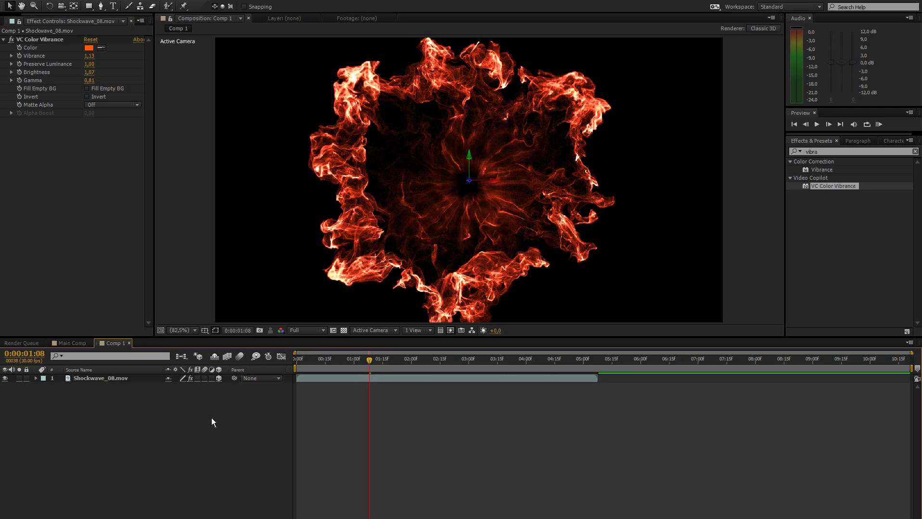
pyautogui.click(138, 381)
pyautogui.click(169, 410)
pyautogui.moveTo(304, 361); pyautogui.dragTo(347, 361)
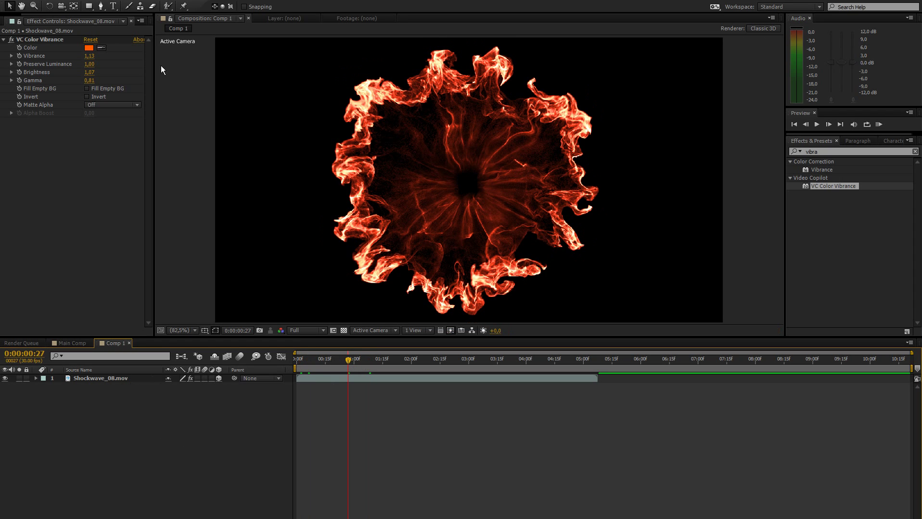
# Add a Glow effect with Threshold raised to 86.3%, Radius 171 and Intensity lowered to 0.7.
pyautogui.hotkey('ctrl', '5')
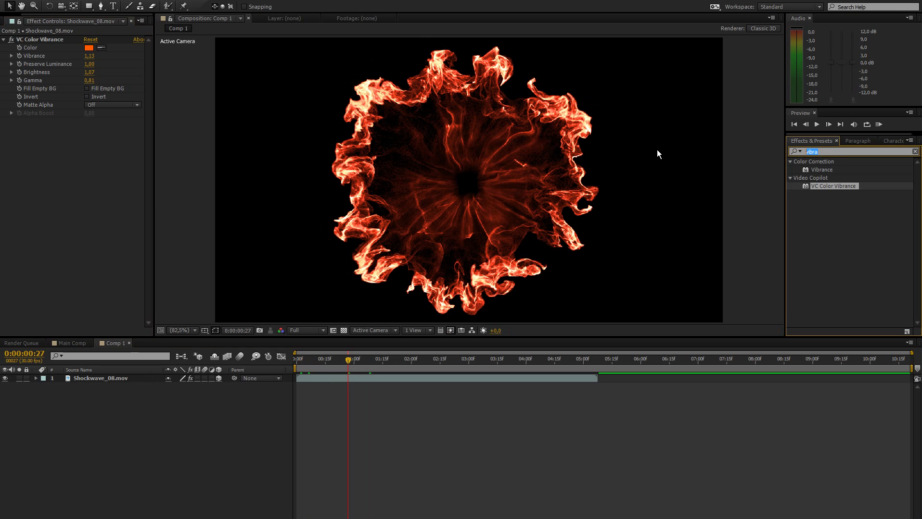
pyautogui.write('glow')
pyautogui.scroll(-10, 847, 231)
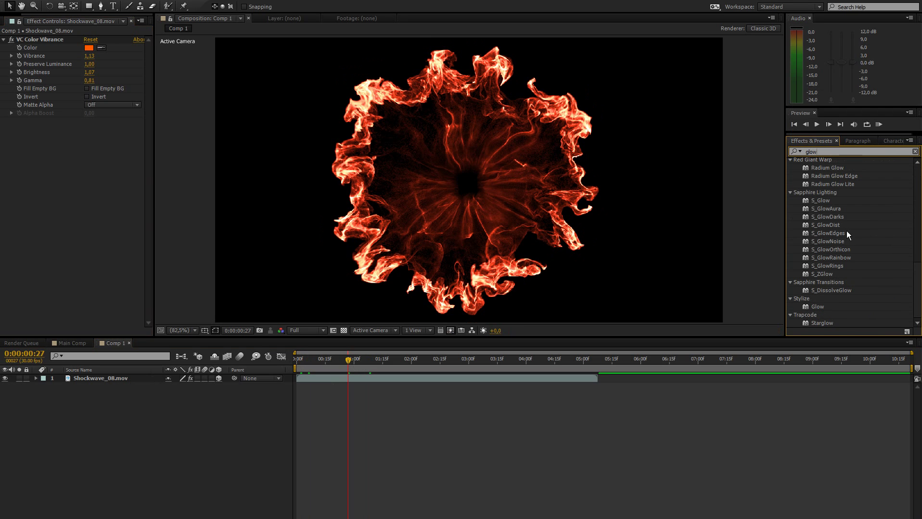
pyautogui.moveTo(809, 307); pyautogui.dragTo(183, 159)
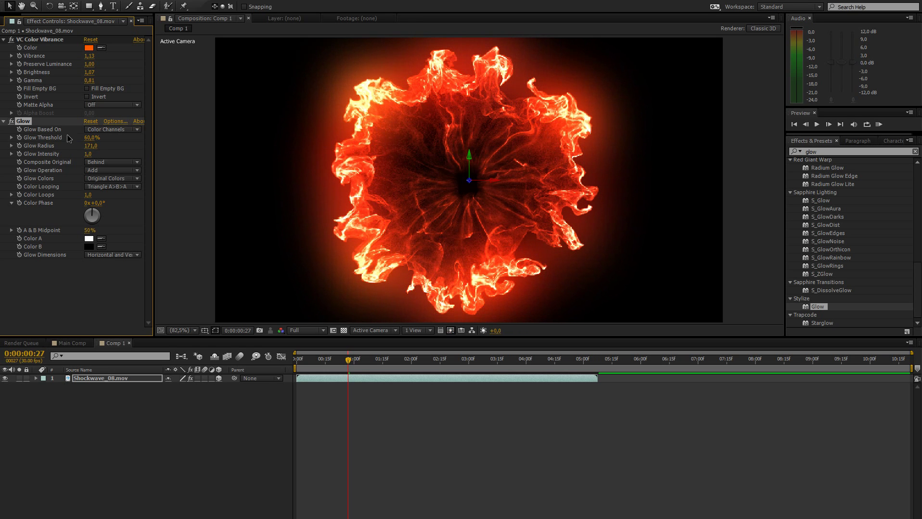
pyautogui.moveTo(89, 138); pyautogui.dragTo(141, 143)
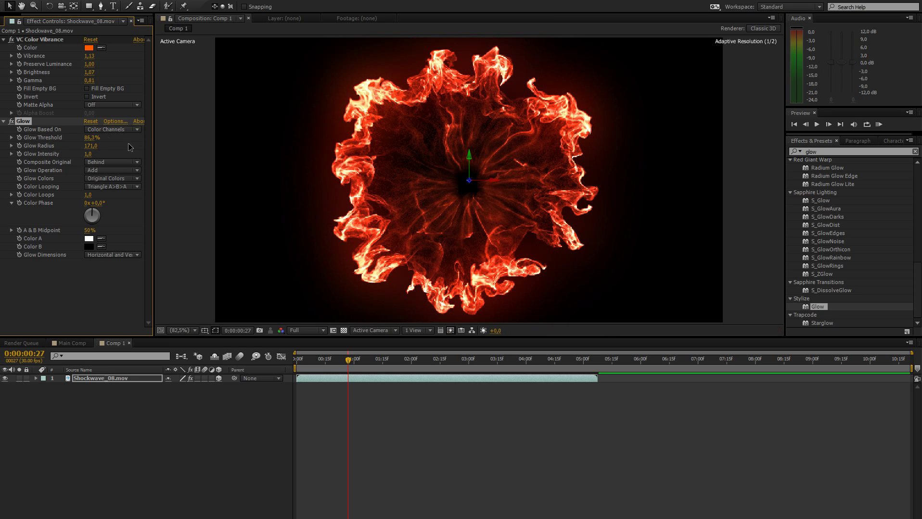
pyautogui.moveTo(89, 154); pyautogui.dragTo(78, 152)
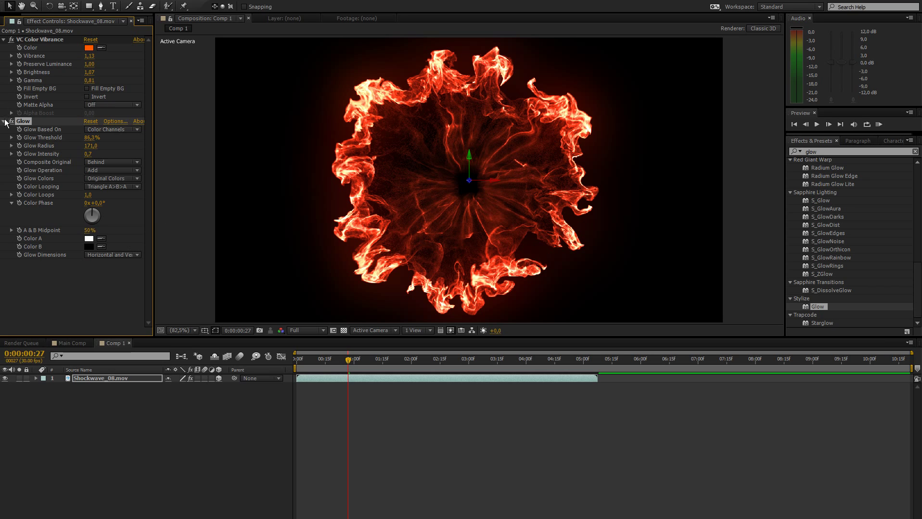
pyautogui.click(4, 121)
# Apply FL Glow to the shockwave from an 'fl' effects search.
pyautogui.click(828, 150)
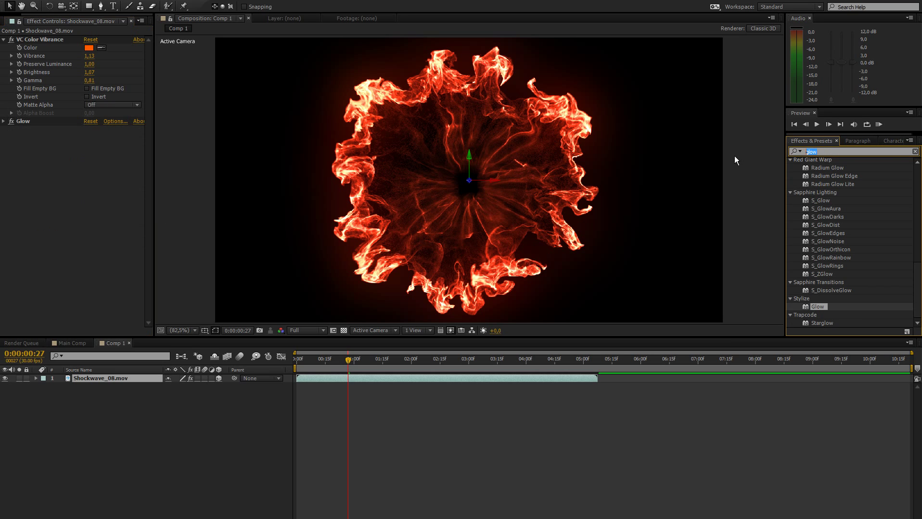
pyautogui.write('fl g')
pyautogui.press('BackSpace')
pyautogui.press('BackSpace')
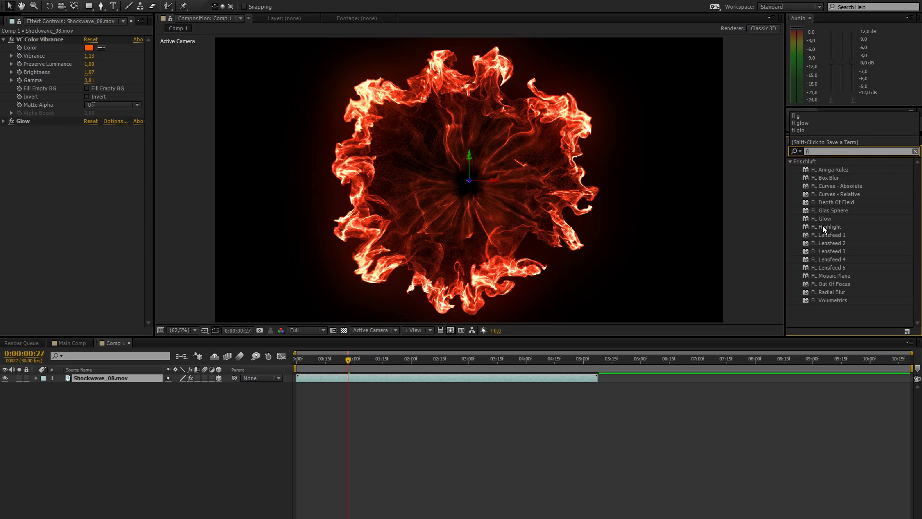
pyautogui.moveTo(822, 220); pyautogui.dragTo(113, 192)
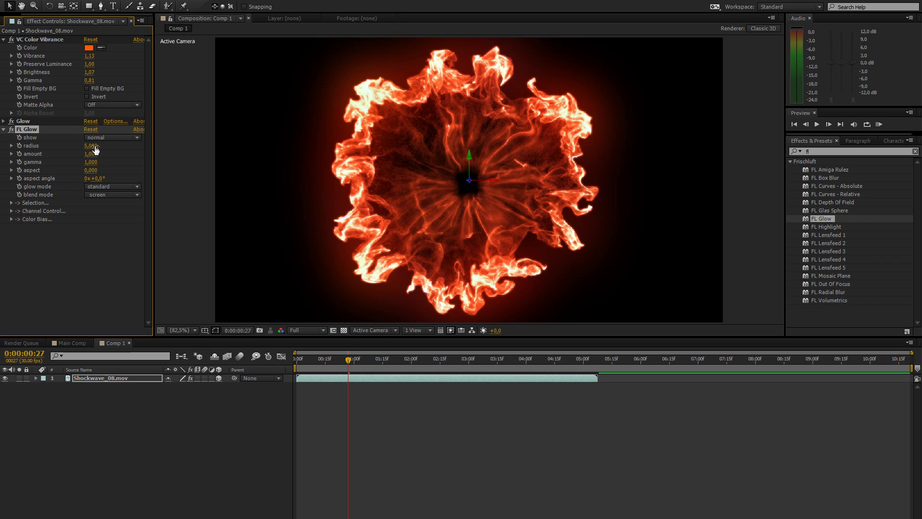
# Try abberative mode, then keep FL Glow in standard mode with radius enlarged to 35.
pyautogui.click(106, 184)
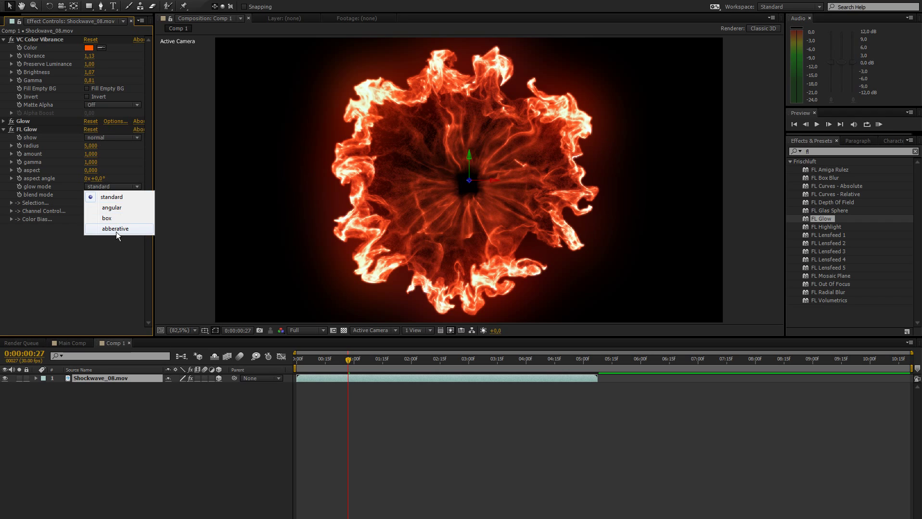
pyautogui.click(116, 231)
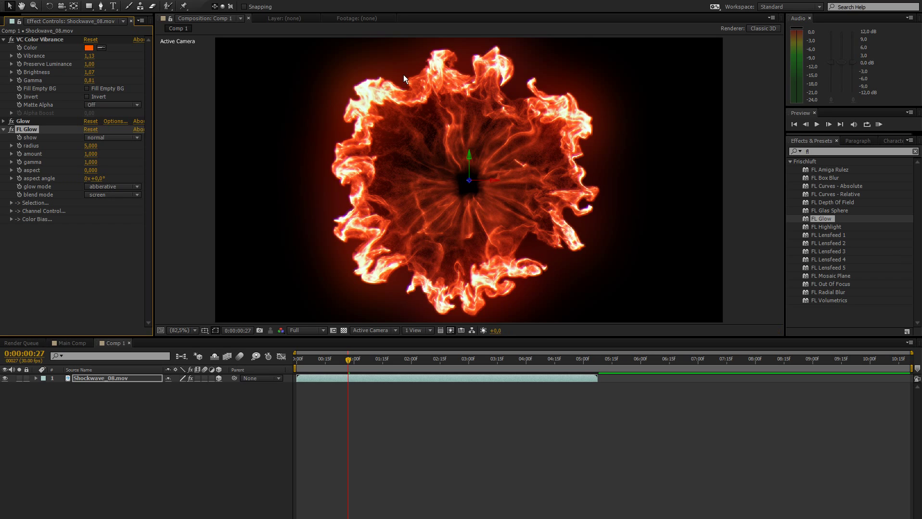
pyautogui.click(125, 187)
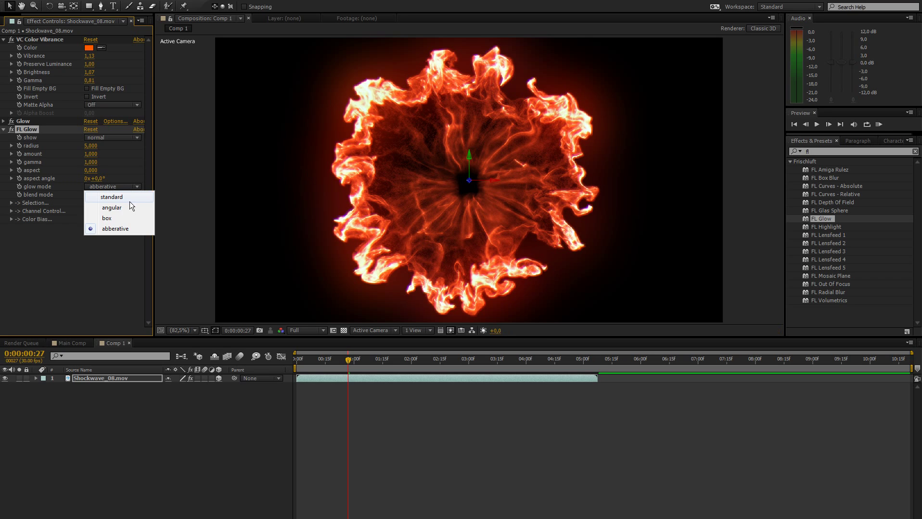
pyautogui.click(123, 196)
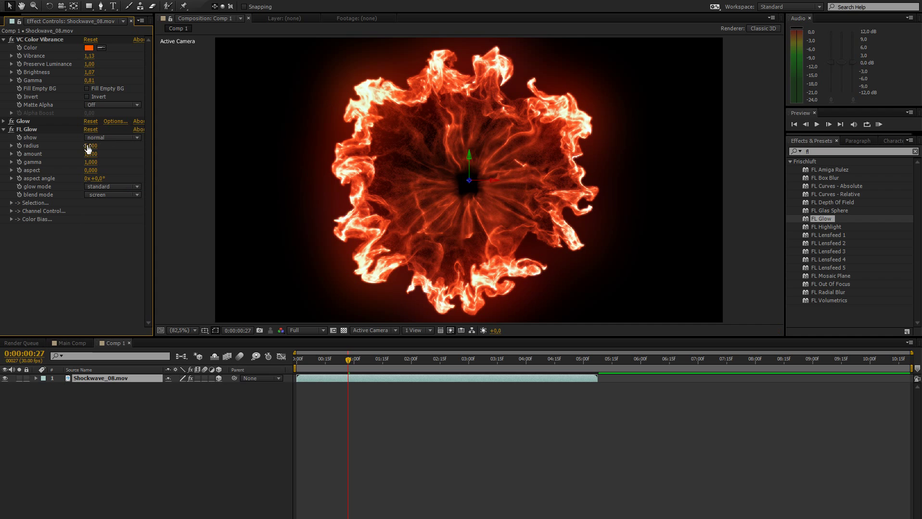
pyautogui.moveTo(91, 146)
pyautogui.mouseDown()
pyautogui.moveTo(116, 143)
pyautogui.moveTo(74, 153)
pyautogui.moveTo(88, 163)
pyautogui.moveTo(101, 147)
pyautogui.moveTo(83, 149)
pyautogui.mouseUp()
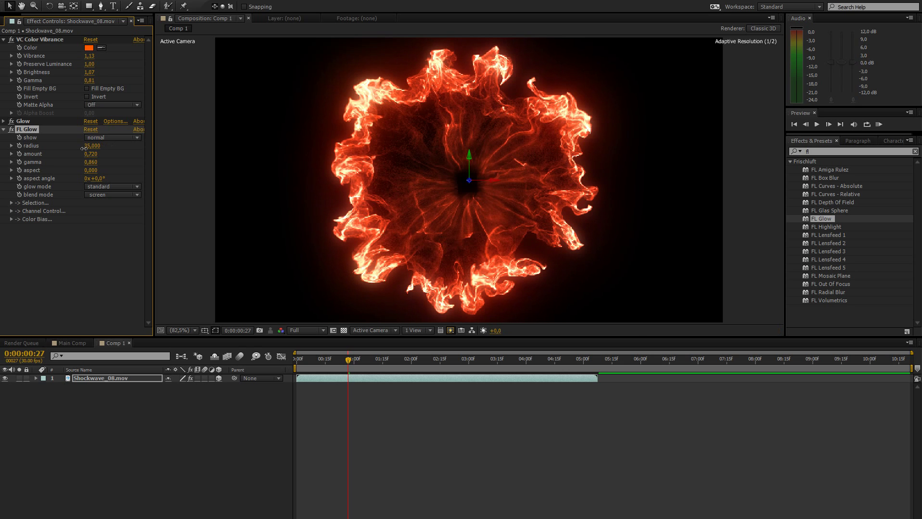
# Zoom in on the flame ring's left edge and toggle FL Glow on and off to compare.
pyautogui.scroll(3, 326, 169)
pyautogui.moveTo(294, 175); pyautogui.dragTo(449, 190)
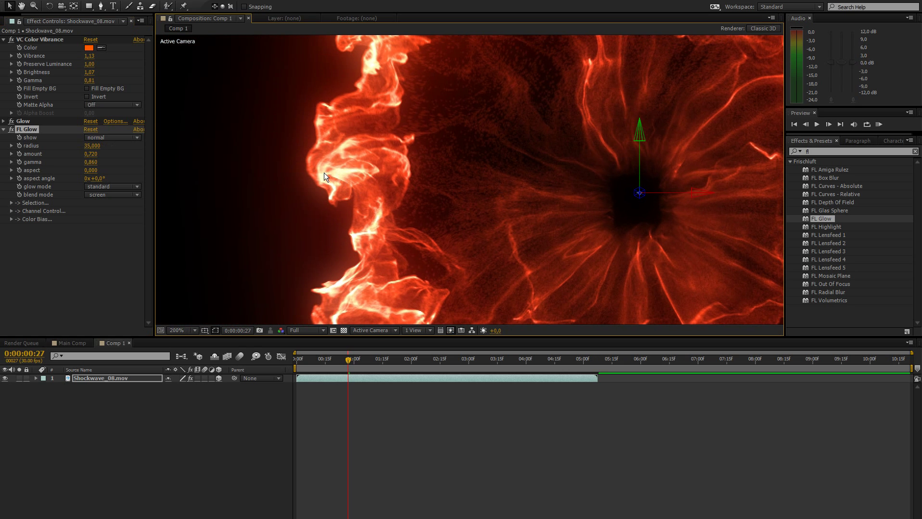
pyautogui.click(11, 130)
pyautogui.click(11, 130)
pyautogui.click(11, 129)
pyautogui.click(11, 129)
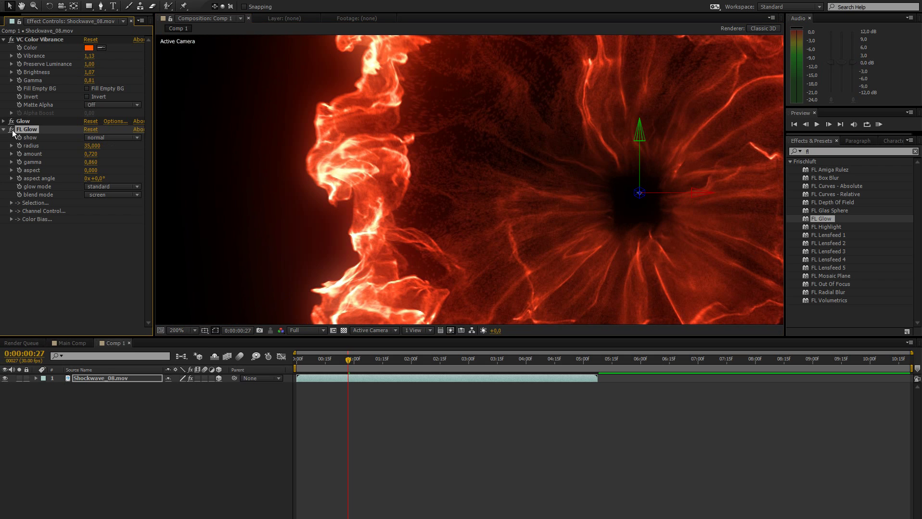
pyautogui.click(11, 129)
pyautogui.click(12, 129)
pyautogui.click(11, 129)
pyautogui.click(11, 129)
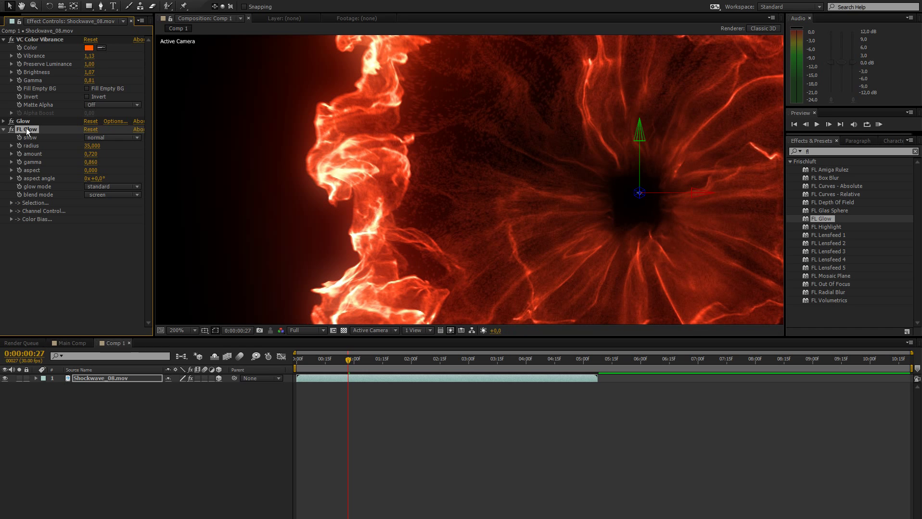
# Fit the viewer, try moving VC Color Vibrance below FL Glow, then undo the reorder.
pyautogui.click(189, 330)
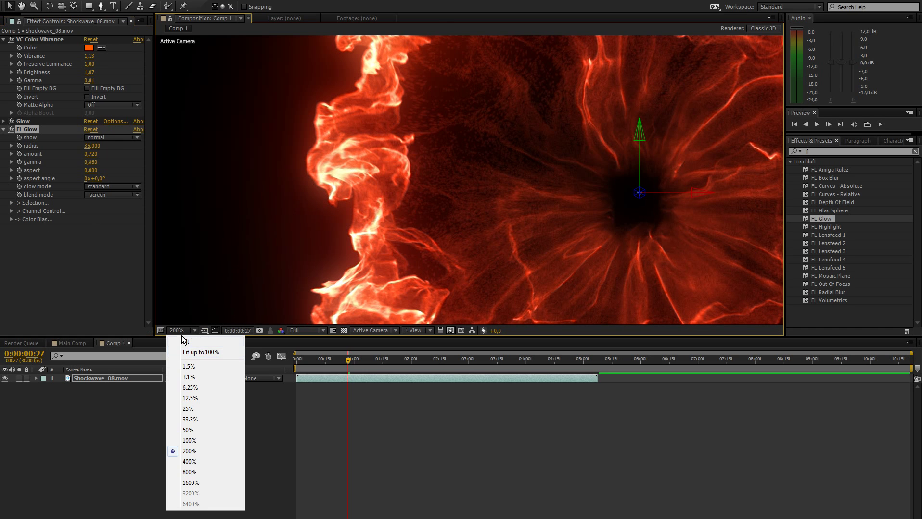
pyautogui.click(186, 341)
pyautogui.click(38, 40)
pyautogui.moveTo(38, 39); pyautogui.dragTo(96, 257)
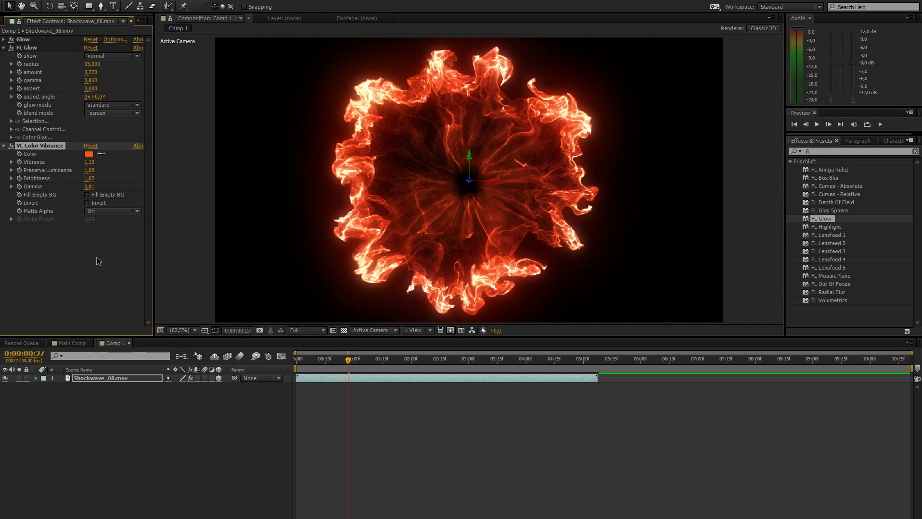
pyautogui.hotkey('ctrl', 'z')
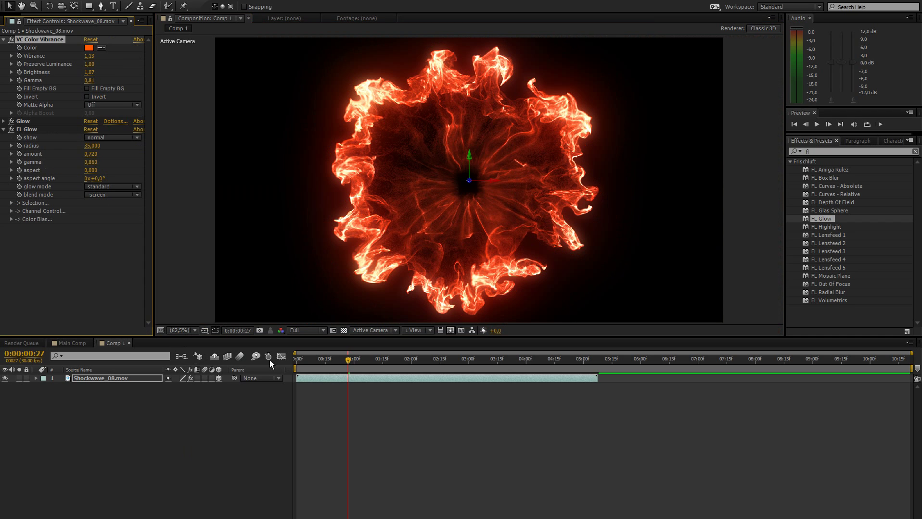
pyautogui.click(210, 464)
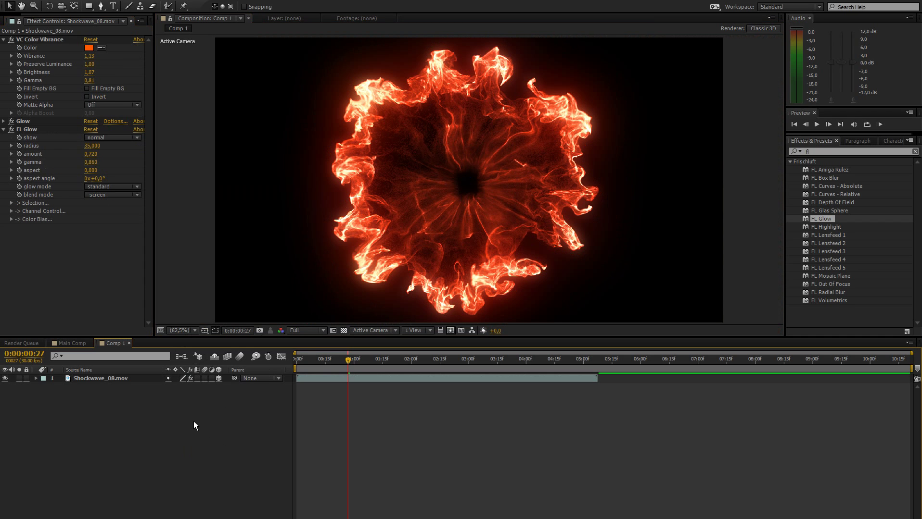
# Create a new black solid layer named 'Letterbox'.
pyautogui.click(105, 376)
pyautogui.click(153, 436)
pyautogui.hotkey('ctrl', 'y')
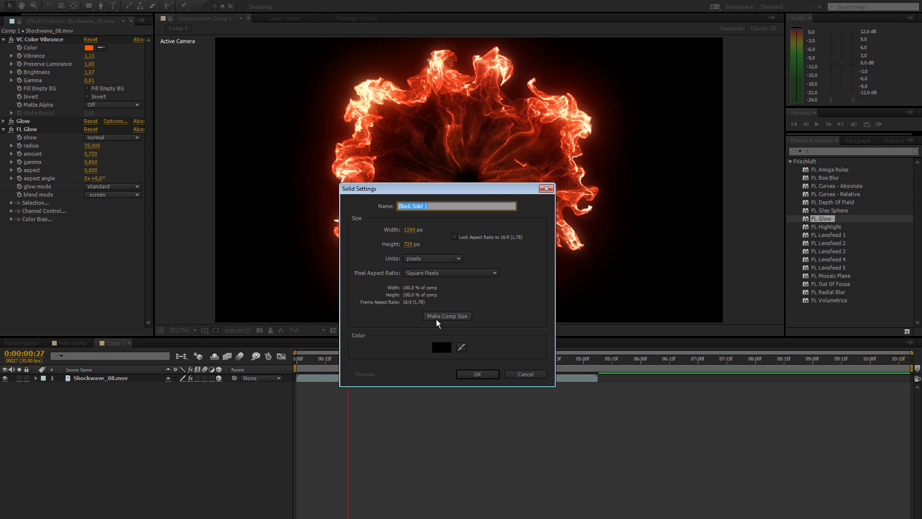
pyautogui.write('Letterboxe')
pyautogui.press('BackSpace')
pyautogui.press('Return')
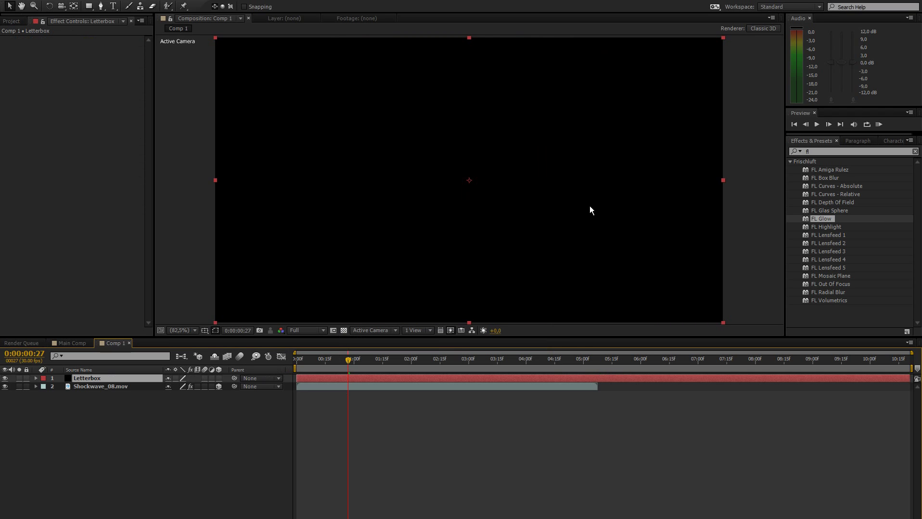
# Draw a rectangle mask over the frame's middle band using a proportional grid, and invert it.
pyautogui.click(205, 331)
pyautogui.click(233, 354)
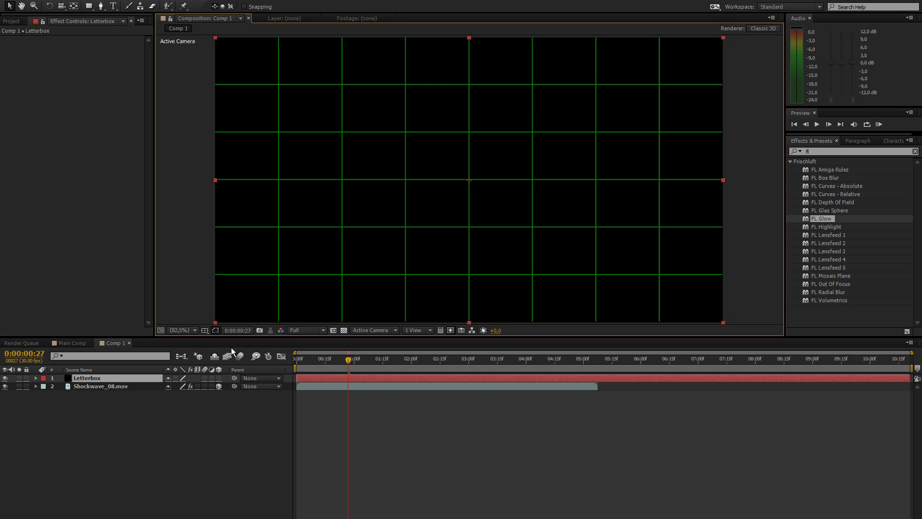
pyautogui.click(89, 6)
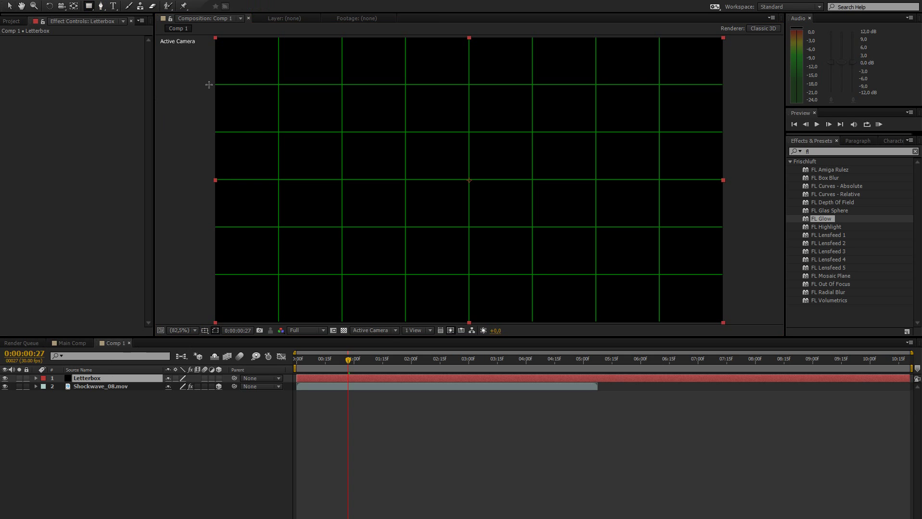
pyautogui.moveTo(208, 84)
pyautogui.mouseDown()
pyautogui.moveTo(632, 273)
pyautogui.moveTo(731, 275)
pyautogui.mouseUp()
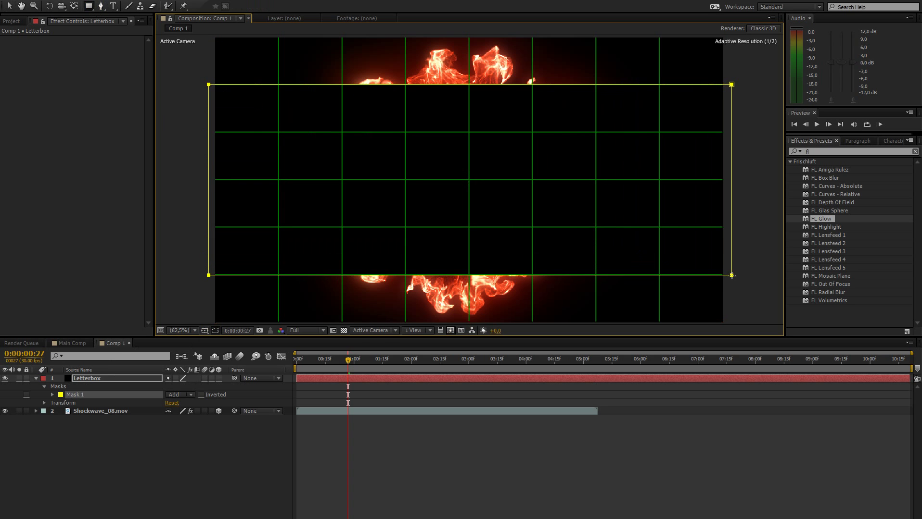
pyautogui.click(205, 330)
pyautogui.click(221, 355)
pyautogui.press('F2')
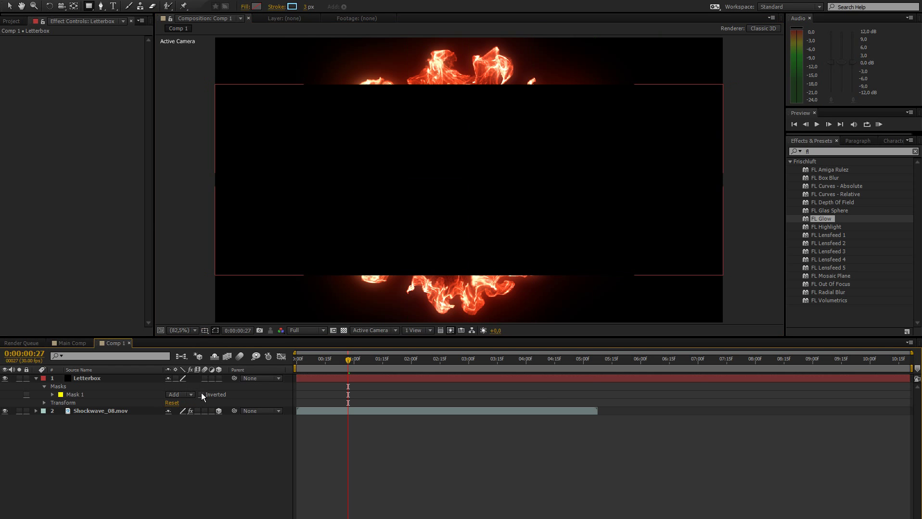
pyautogui.click(201, 395)
# Scale the Letterbox layer up to 119%.
pyautogui.click(119, 380)
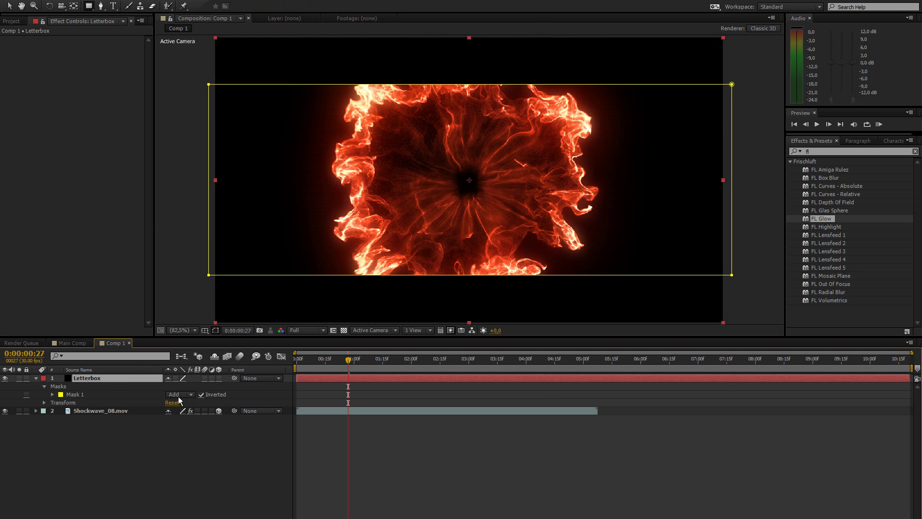
pyautogui.press('s')
pyautogui.moveTo(179, 387); pyautogui.dragTo(204, 387)
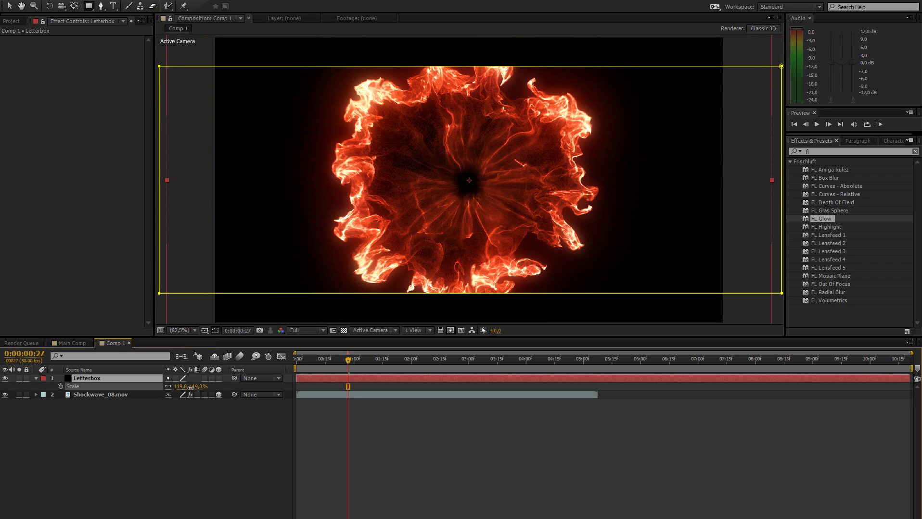
pyautogui.click(125, 450)
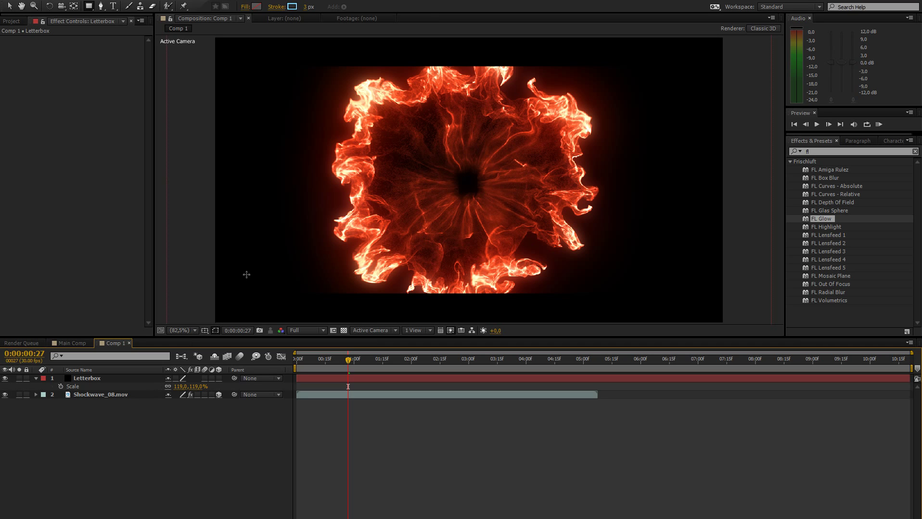
# Create a new solid layer named 'Optical Flares'.
pyautogui.hotkey('ctrl', 'y')
pyautogui.write('Optical')
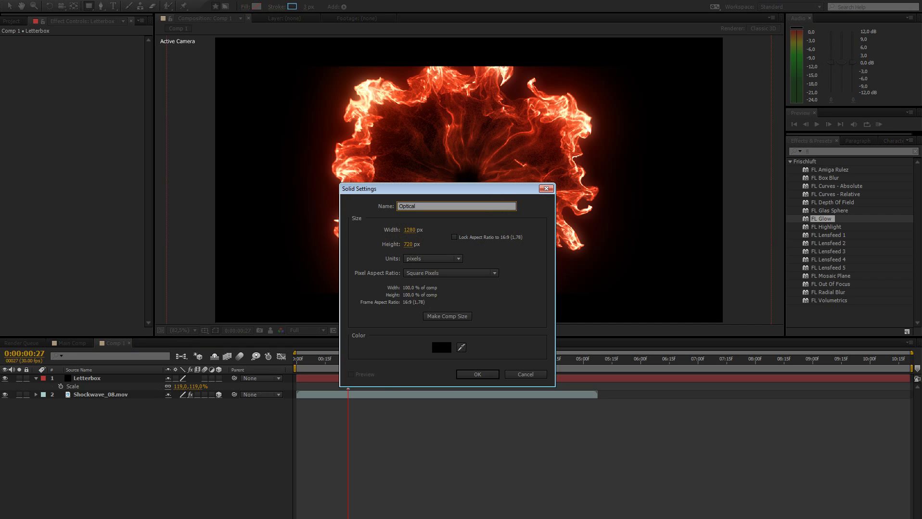
pyautogui.write(' Flares')
pyautogui.press('Return')
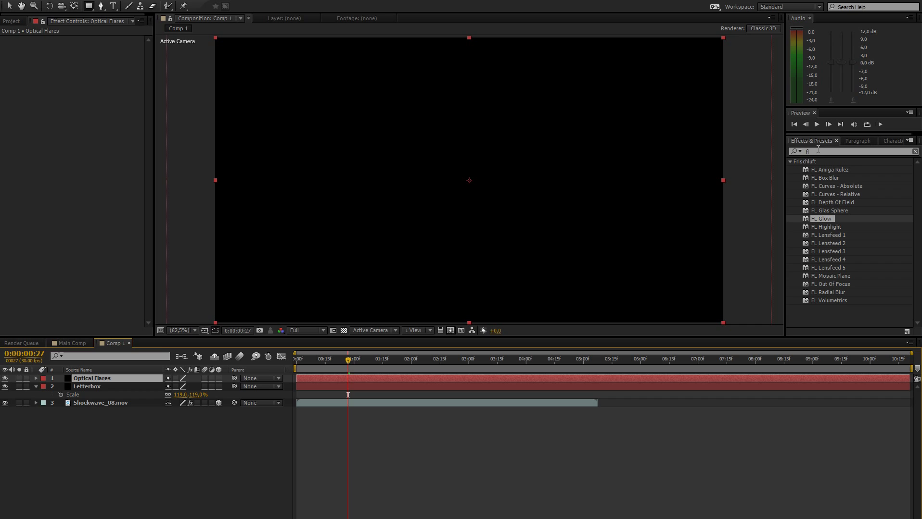
# Apply the Optical Flares effect to that layer with Source Type set to 3D, and open its Options.
pyautogui.hotkey('ctrl', 'f')
pyautogui.write('op')
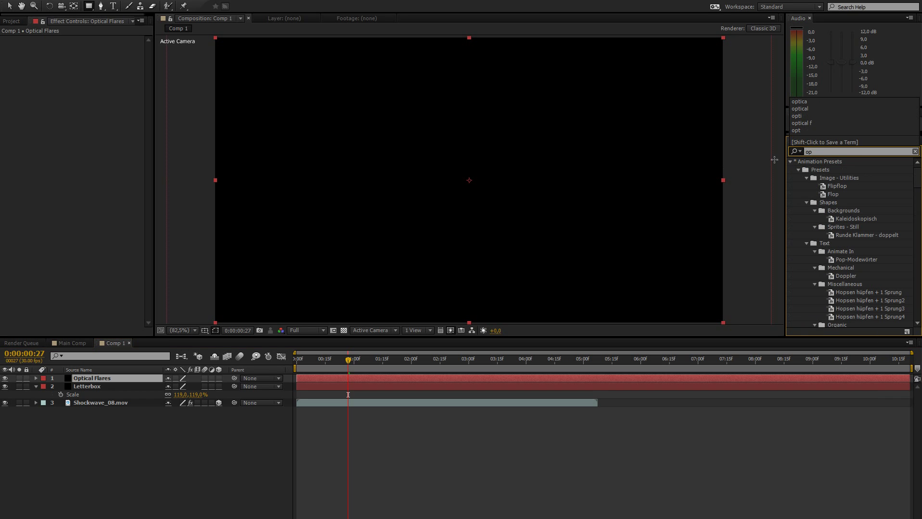
pyautogui.write('t')
pyautogui.press('BackSpace')
pyautogui.press('BackSpace')
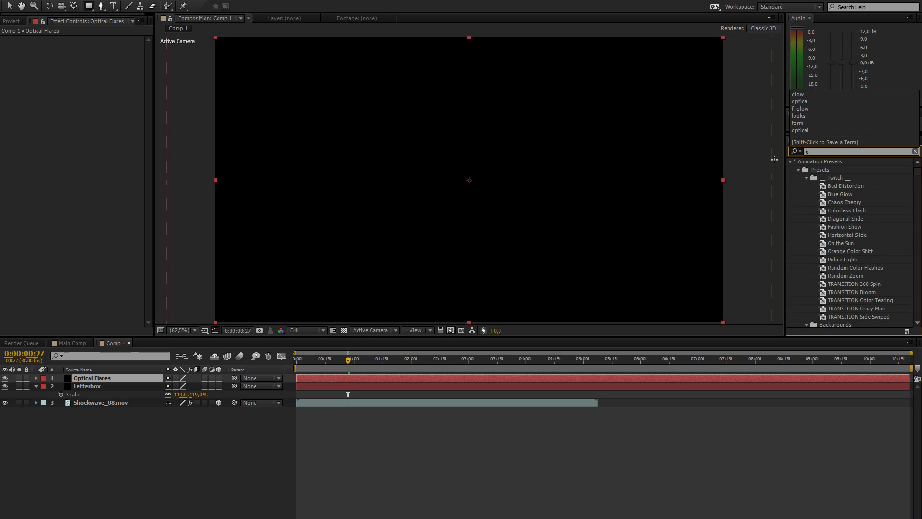
pyautogui.write('ptica')
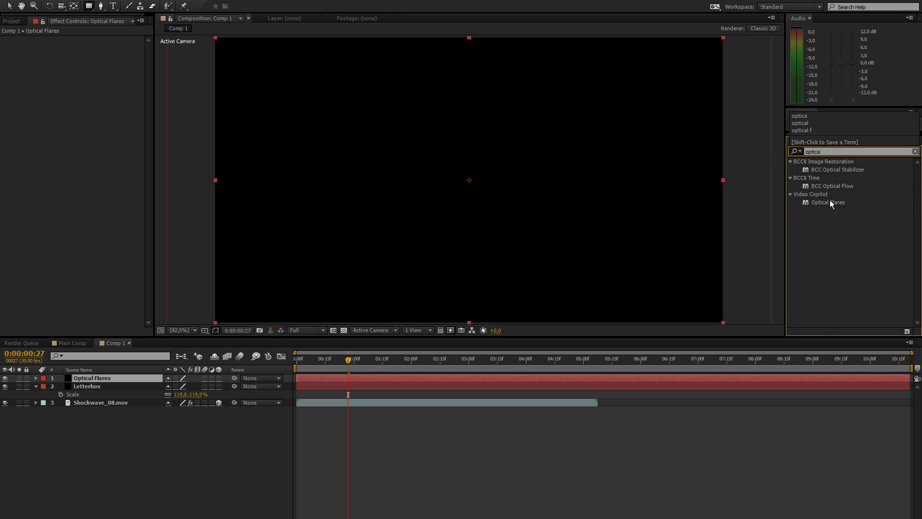
pyautogui.moveTo(828, 202); pyautogui.dragTo(93, 378)
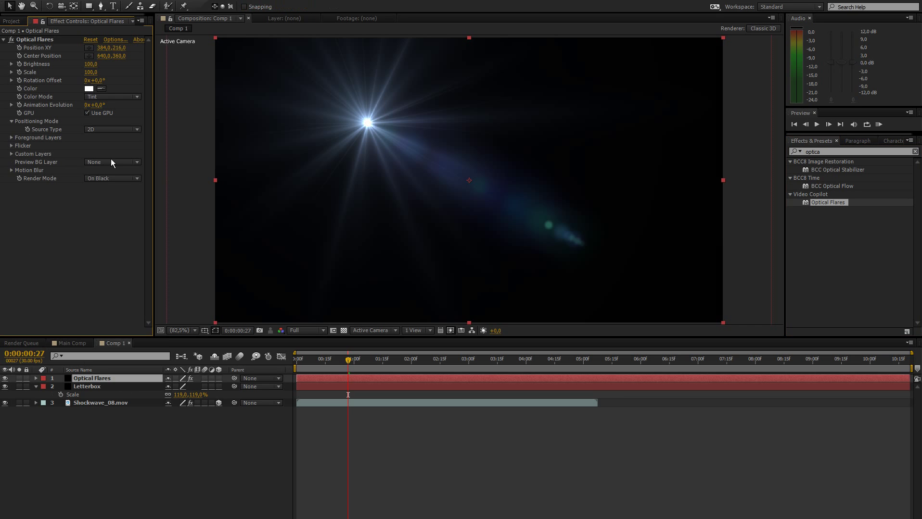
pyautogui.click(92, 131)
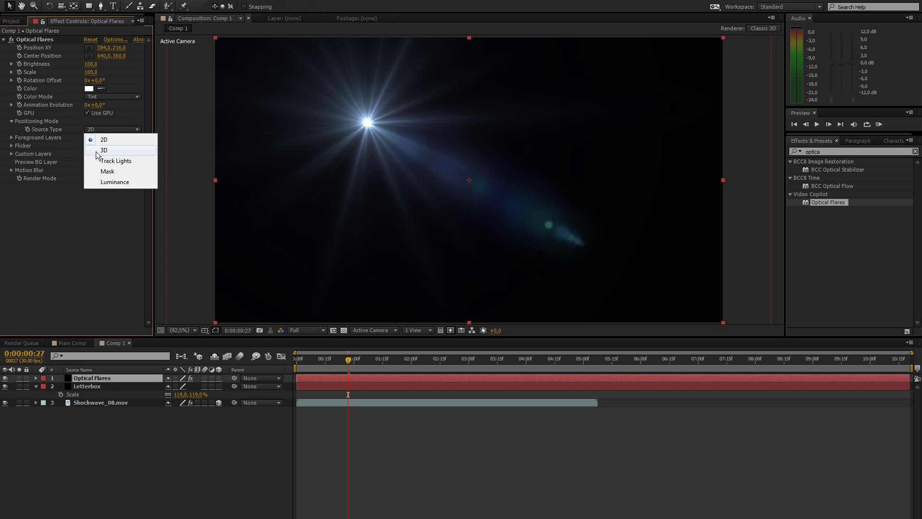
pyautogui.click(103, 151)
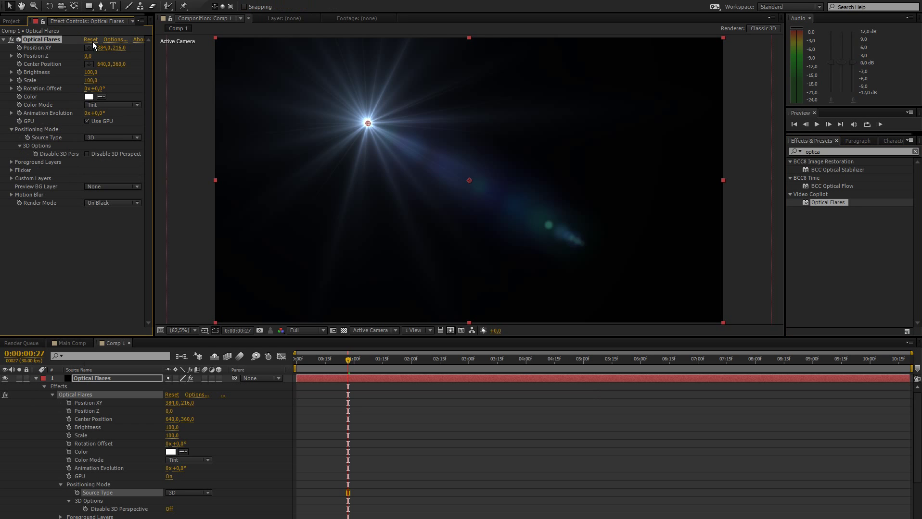
pyautogui.click(109, 39)
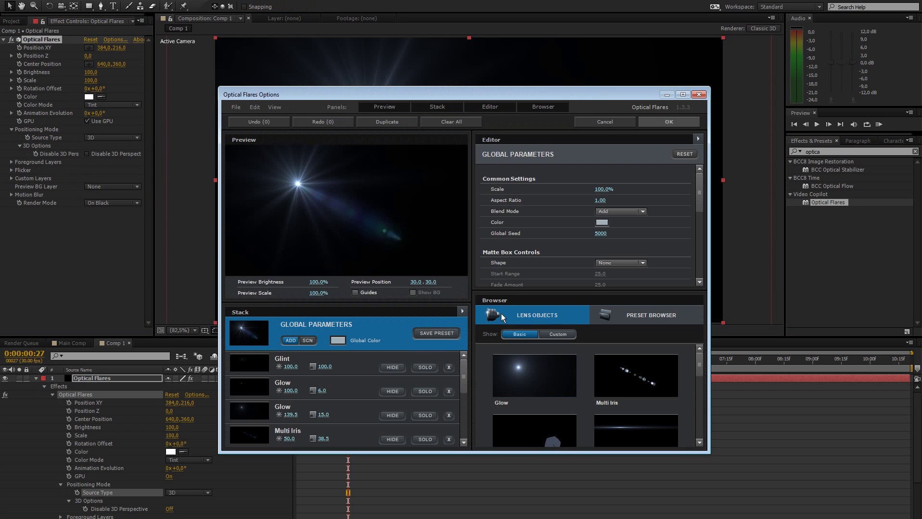
# Load the Red Spots preset from Pro Presets 2, reposition the flare in the preview, and confirm.
pyautogui.click(645, 326)
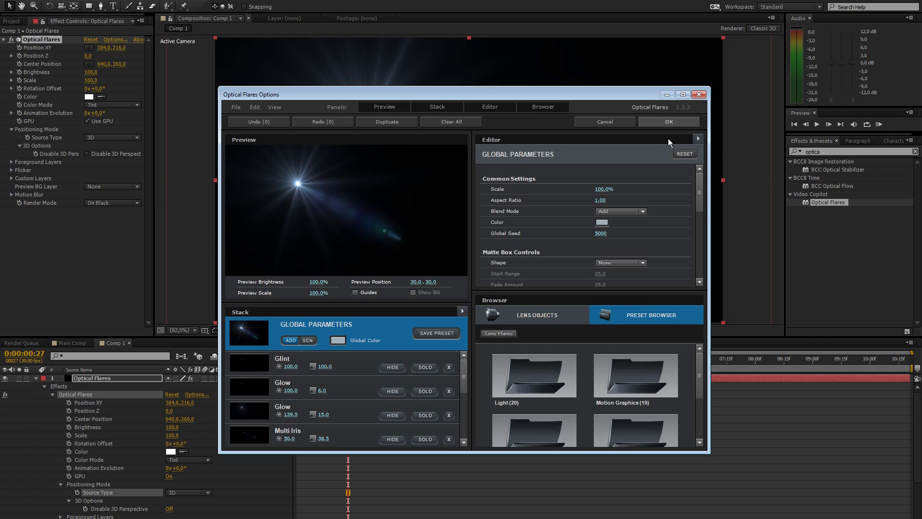
pyautogui.click(682, 94)
pyautogui.click(537, 448)
pyautogui.scroll(-3, 757, 432)
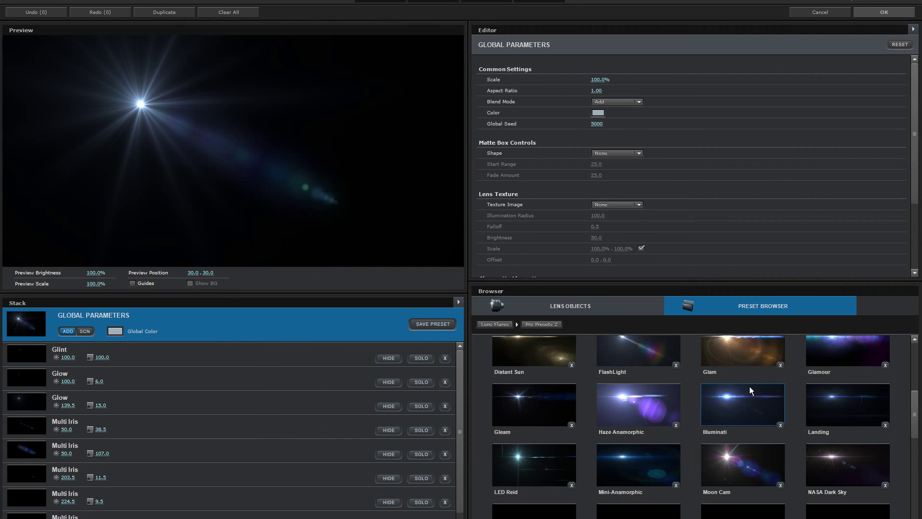
pyautogui.scroll(1, 660, 423)
pyautogui.scroll(-1, 639, 423)
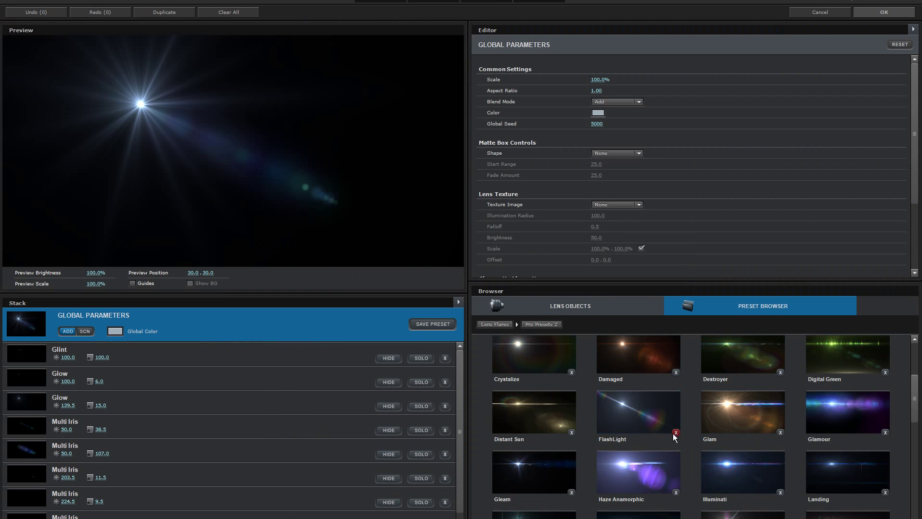
pyautogui.scroll(-1, 680, 420)
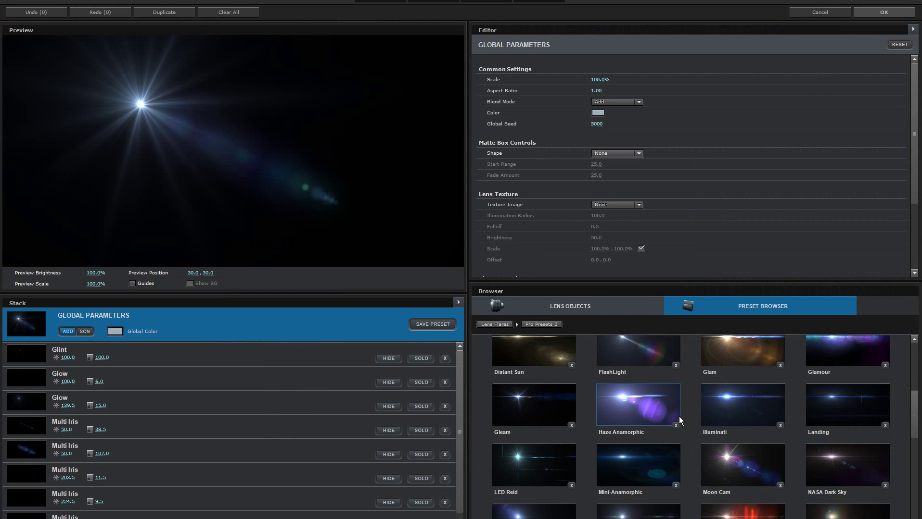
pyautogui.scroll(-1, 746, 480)
pyautogui.click(734, 456)
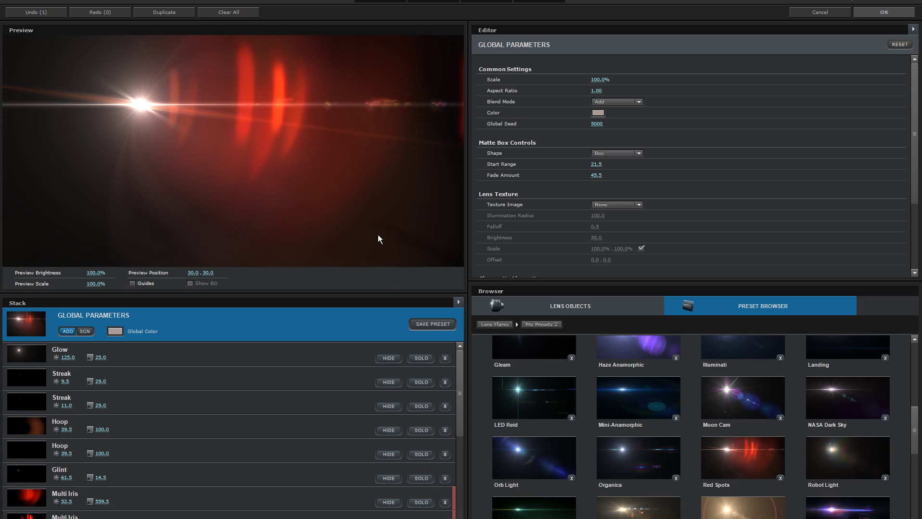
pyautogui.moveTo(377, 235); pyautogui.dragTo(349, 139)
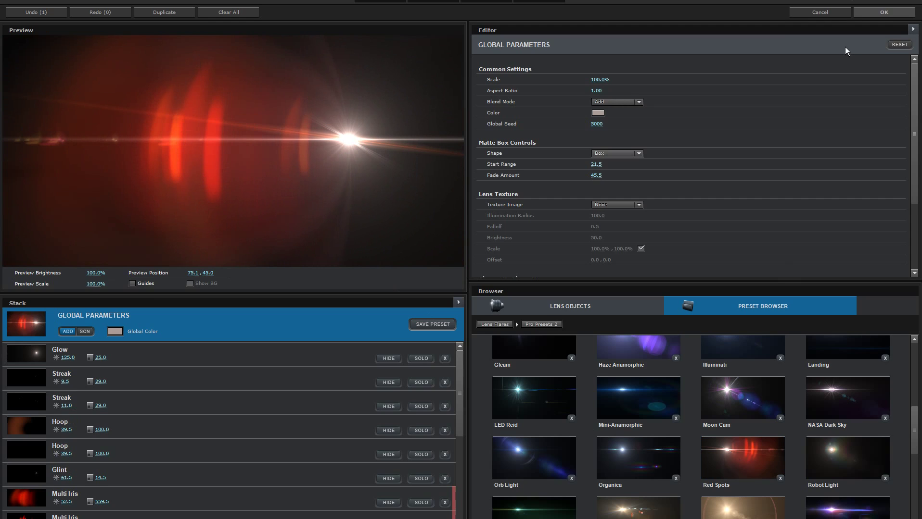
pyautogui.click(883, 12)
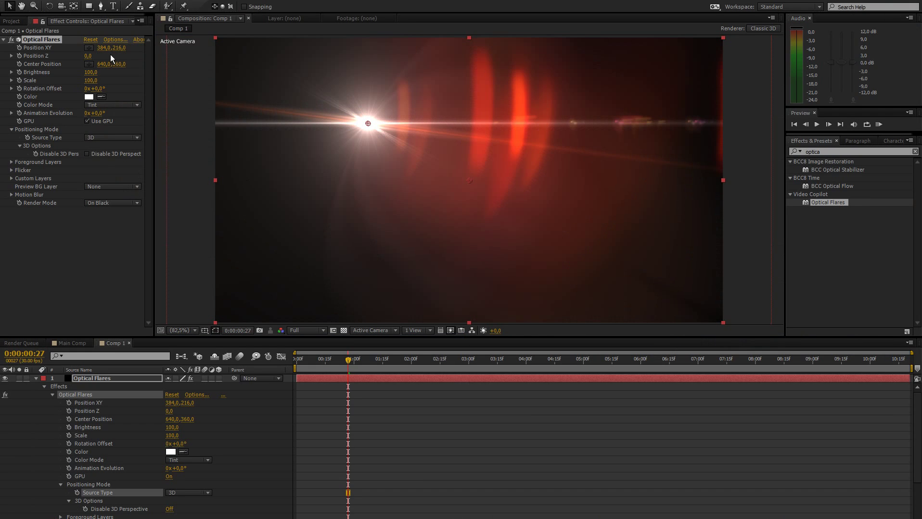
# Set the Optical Flares layer to Screen blending and fit the composition in the viewer.
pyautogui.press('F4')
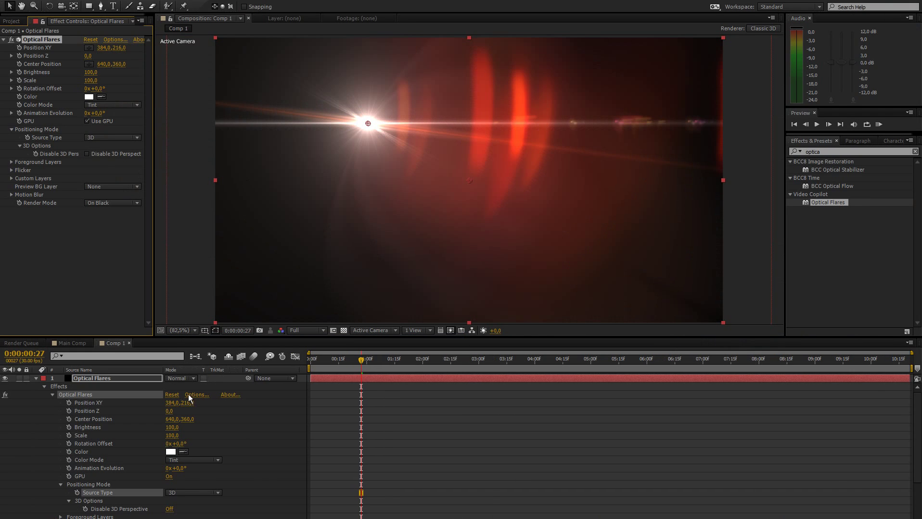
pyautogui.click(182, 379)
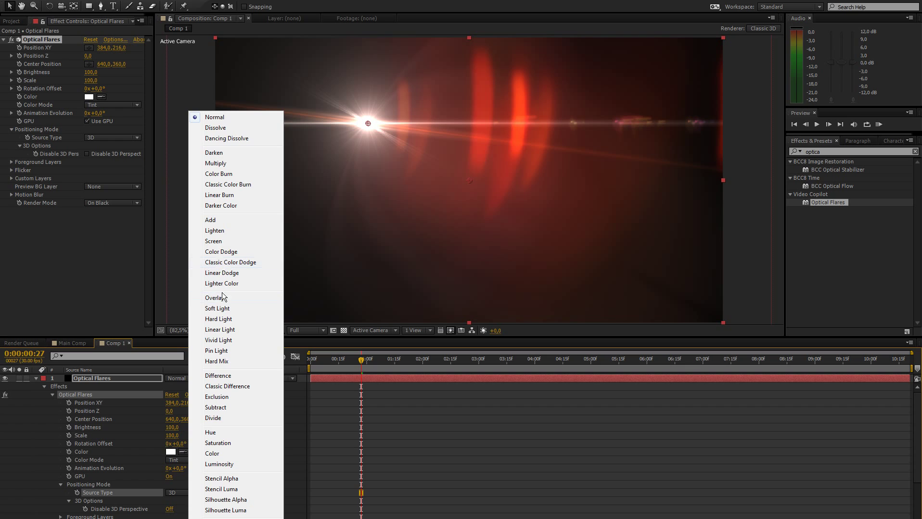
pyautogui.click(224, 242)
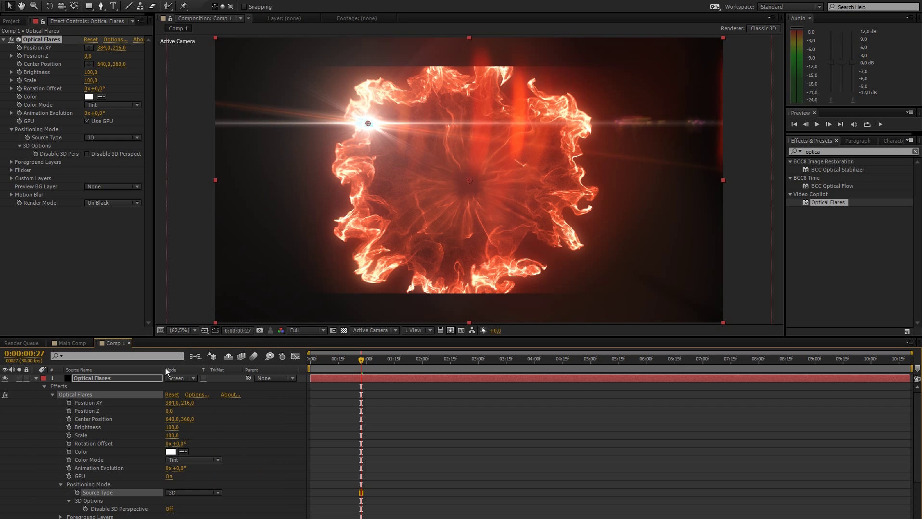
pyautogui.click(70, 304)
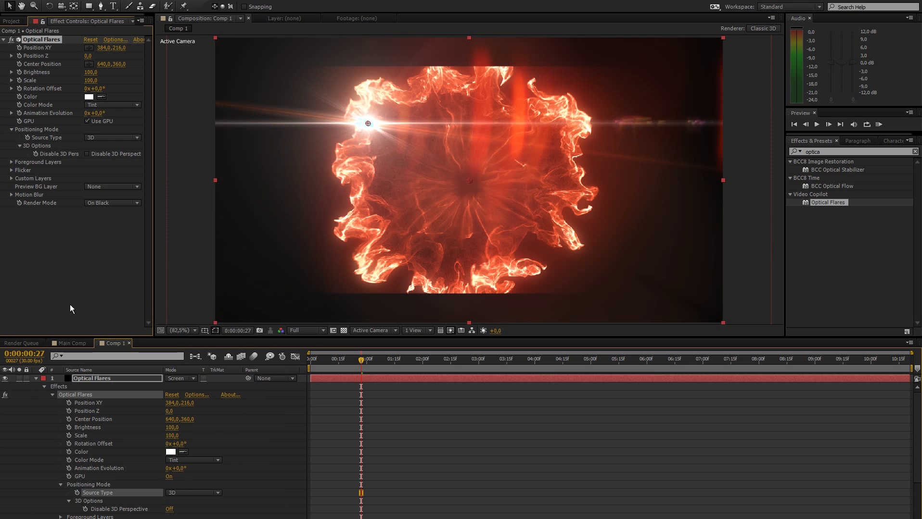
pyautogui.scroll(3, 346, 151)
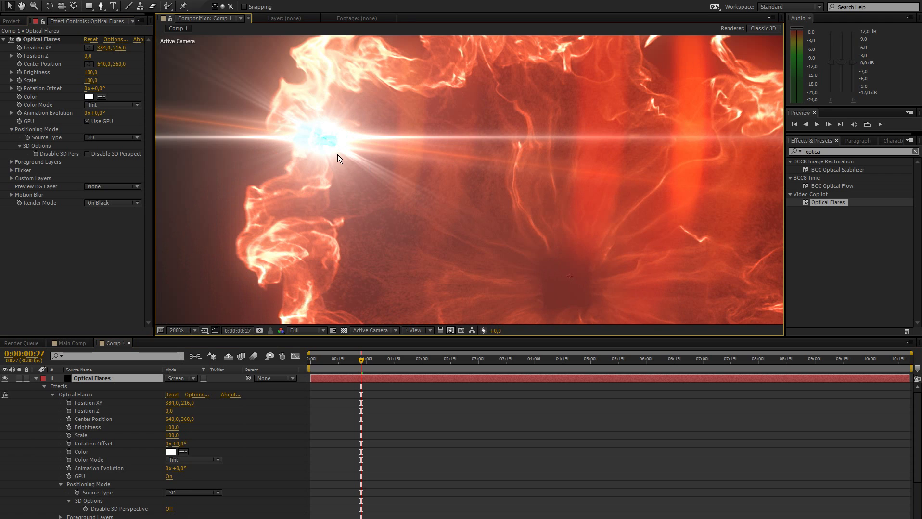
pyautogui.scroll(-2, 325, 156)
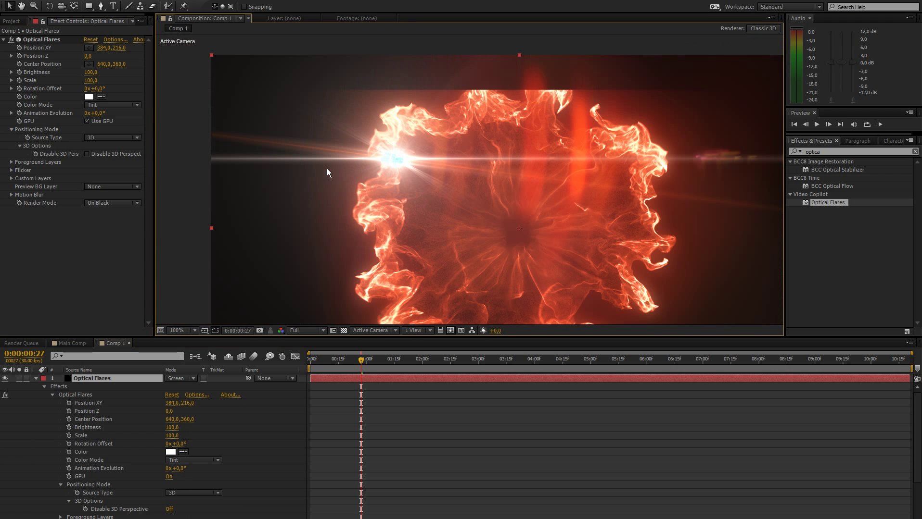
pyautogui.click(184, 332)
pyautogui.click(185, 344)
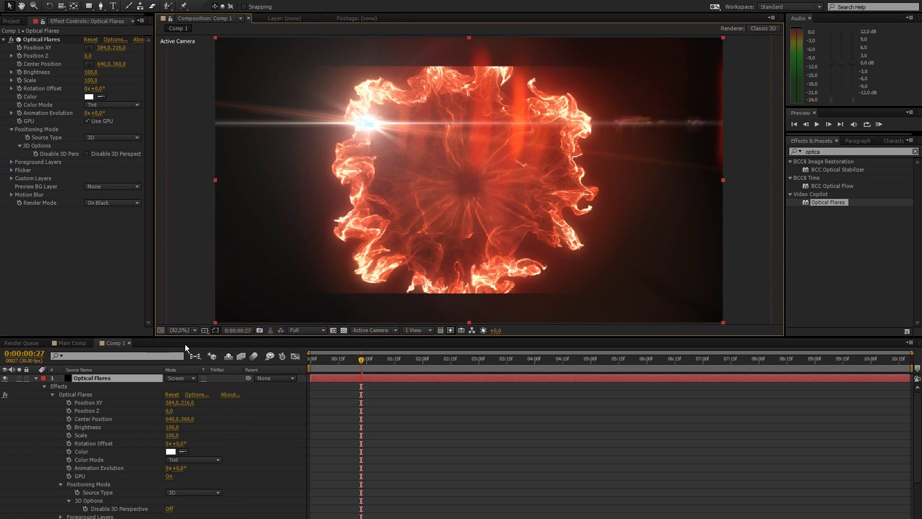
pyautogui.click(34, 378)
# Try Add blending on the flare layer, then switch it back to Screen.
pyautogui.click(45, 40)
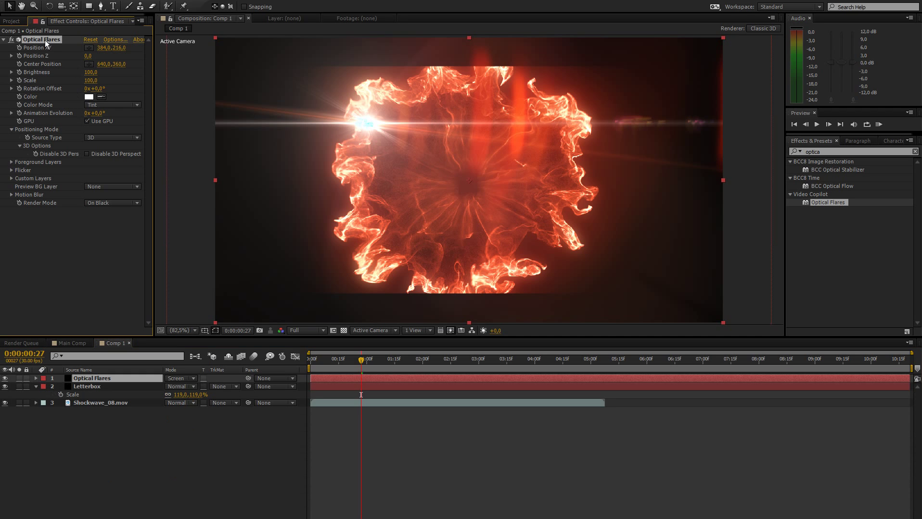
pyautogui.click(177, 379)
pyautogui.click(211, 217)
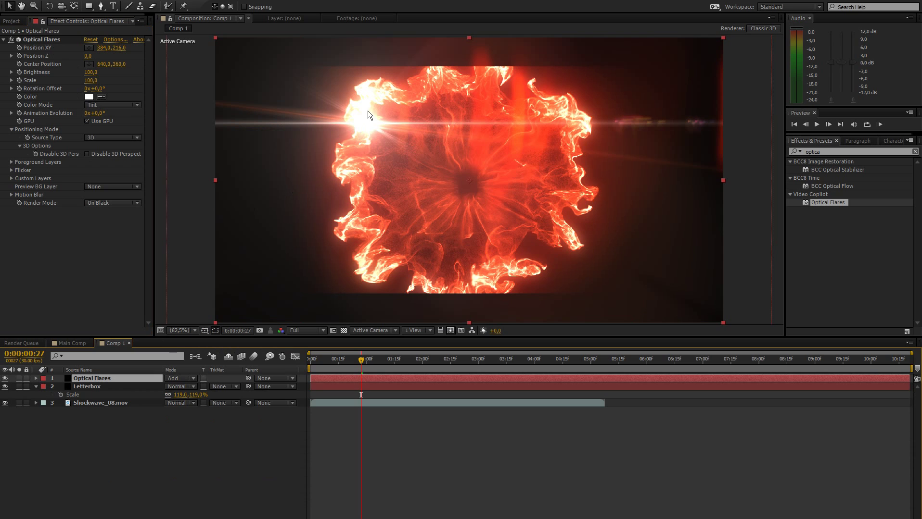
pyautogui.click(177, 379)
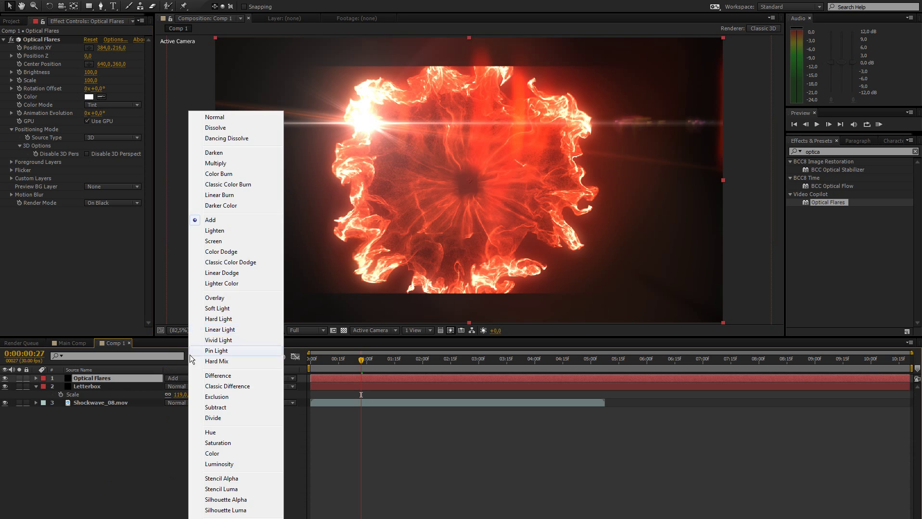
pyautogui.click(219, 242)
pyautogui.click(81, 165)
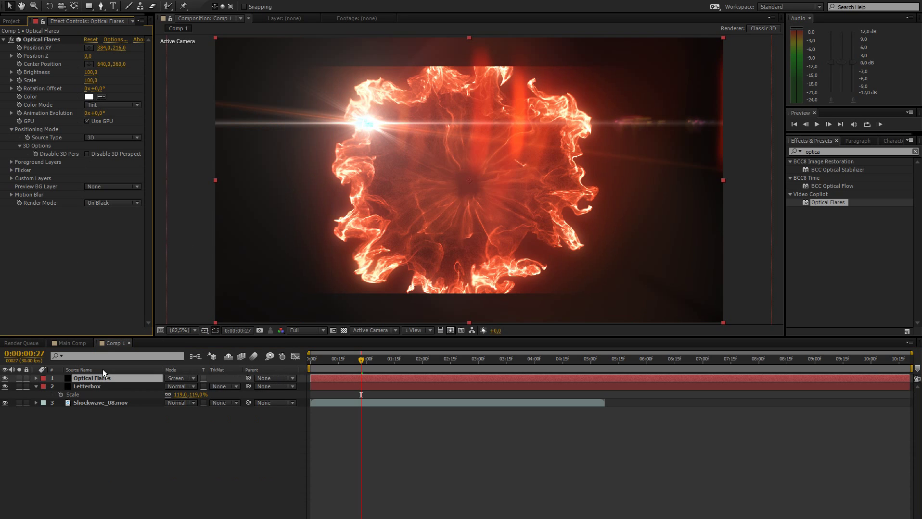
# Move the flare layer below Letterbox and shift the flare left to -90.6, 327.5.
pyautogui.moveTo(96, 379); pyautogui.dragTo(100, 391)
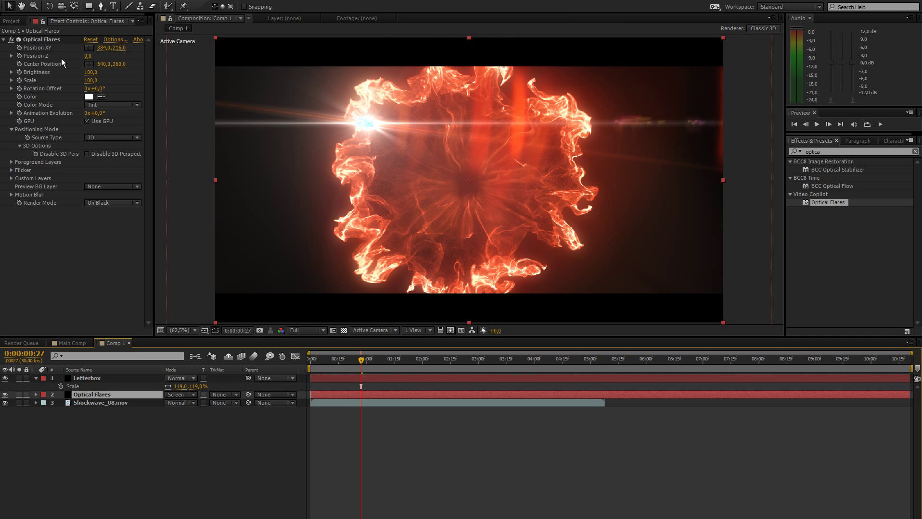
pyautogui.click(65, 38)
pyautogui.moveTo(103, 48); pyautogui.dragTo(130, 72)
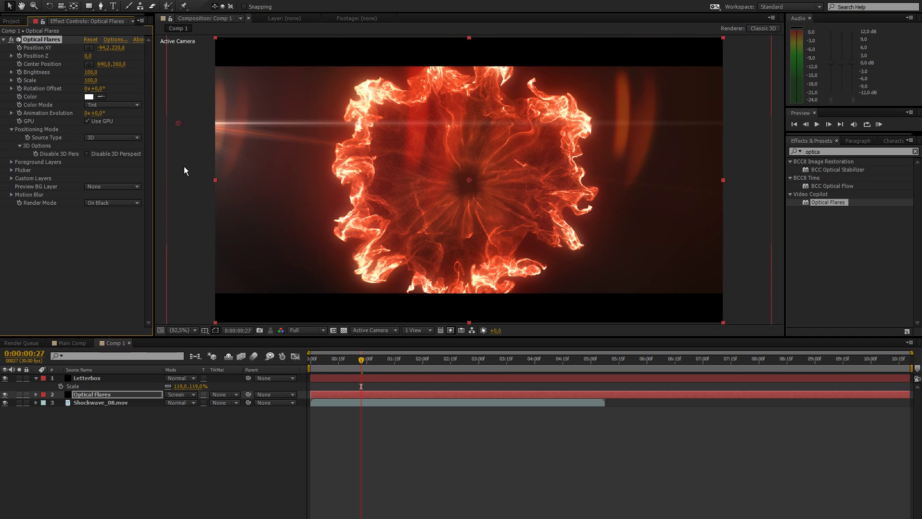
pyautogui.moveTo(176, 125); pyautogui.dragTo(179, 166)
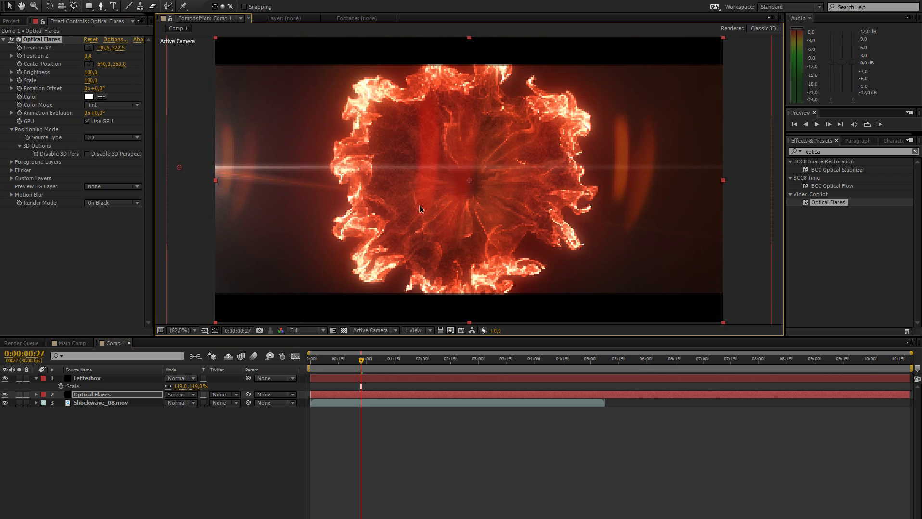
pyautogui.moveTo(472, 183); pyautogui.dragTo(416, 192)
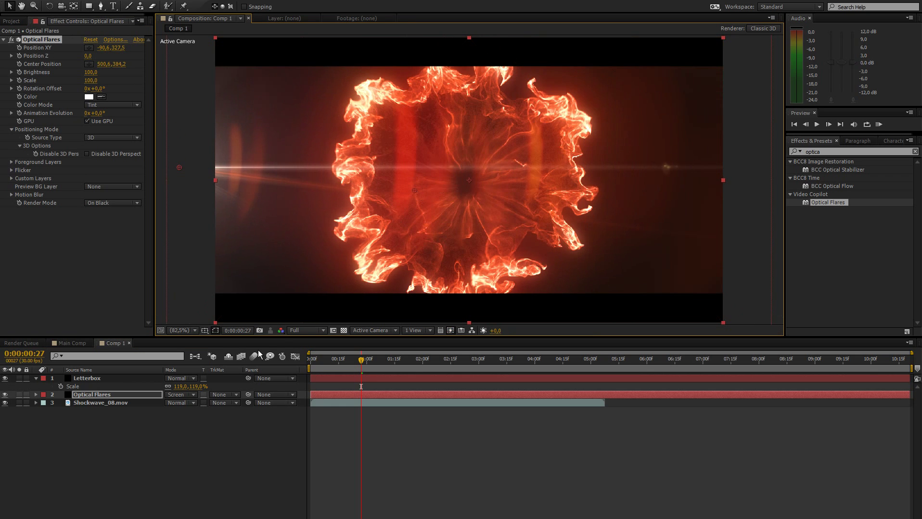
# Apply Levels (Individual Controls) to Optical Flares and lower its output white to dim the flare.
pyautogui.doubleClick(833, 150)
pyautogui.write('leve')
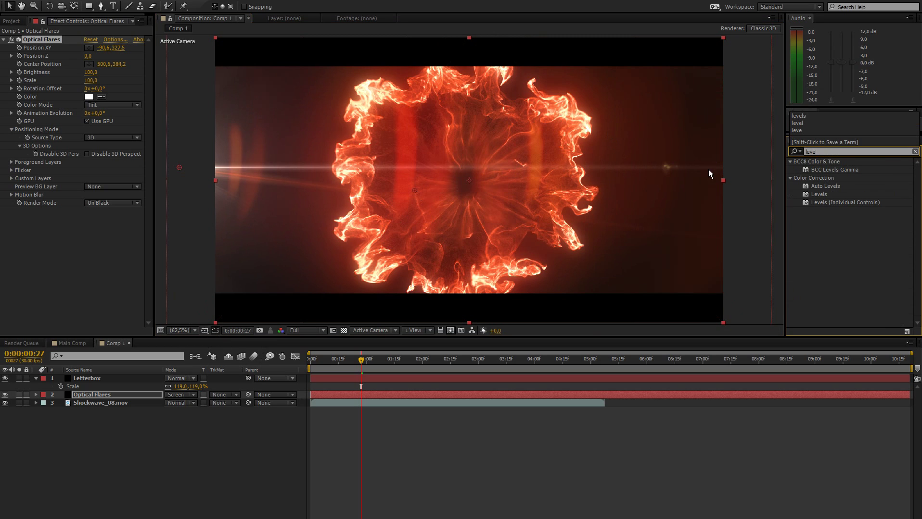
pyautogui.moveTo(845, 203); pyautogui.dragTo(55, 246)
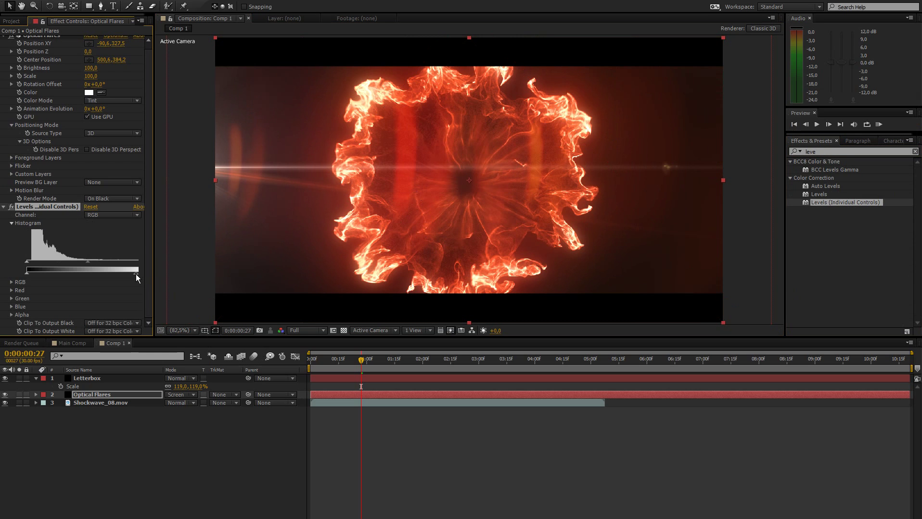
pyautogui.moveTo(135, 274); pyautogui.dragTo(114, 273)
pyautogui.click(4, 206)
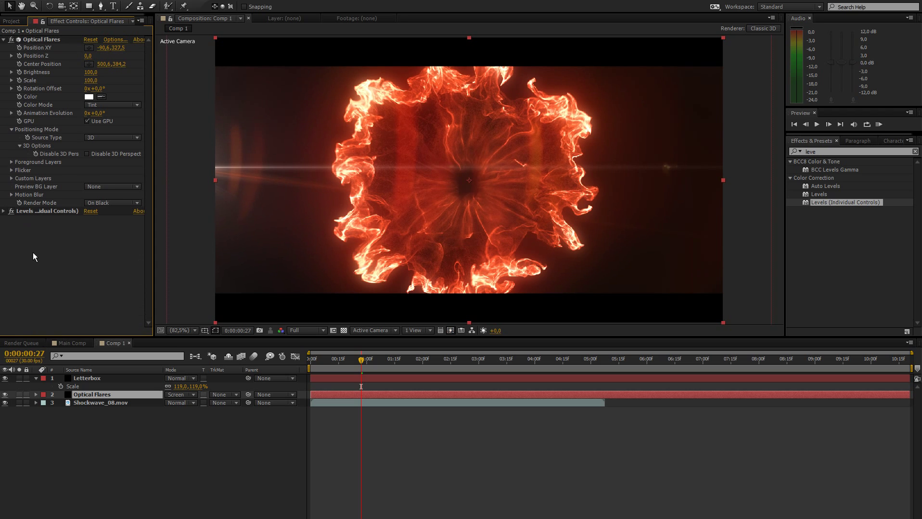
pyautogui.click(303, 418)
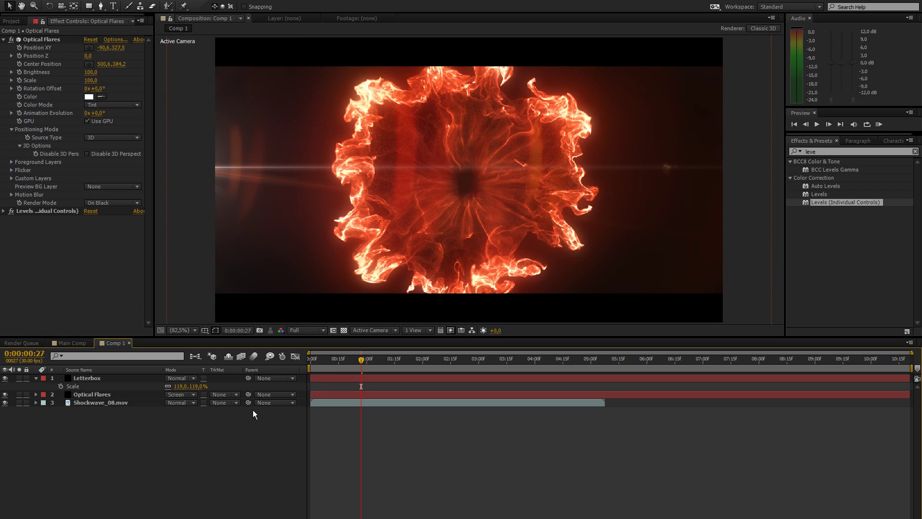
# Add a new Camera 1 layer to Comp 1 with default settings.
pyautogui.click(77, 395)
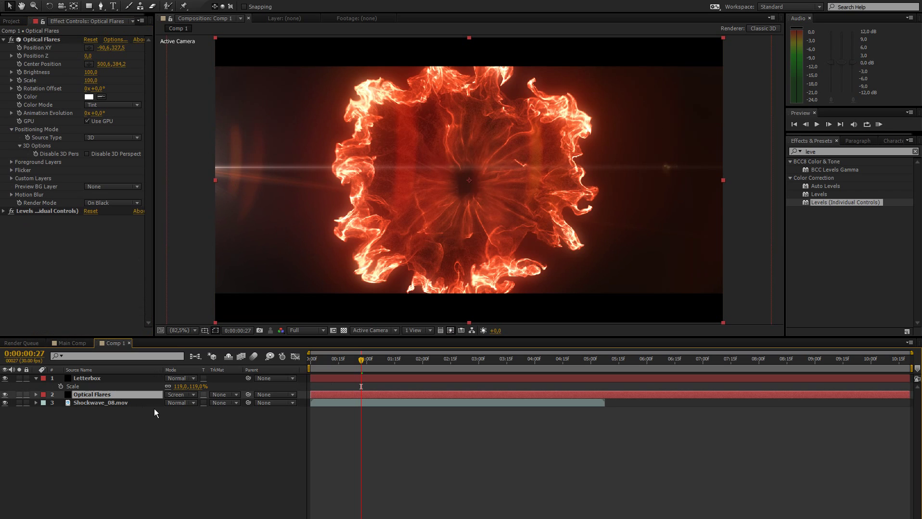
pyautogui.click(114, 402)
pyautogui.press('F4')
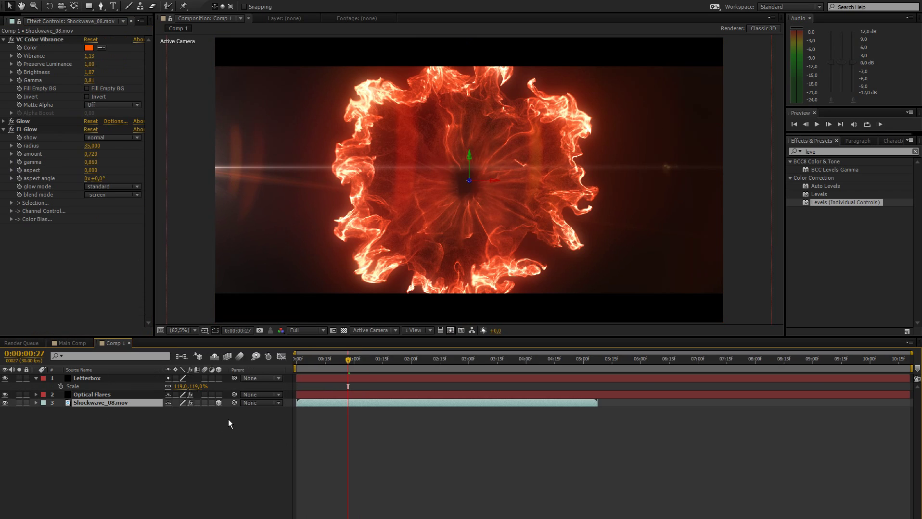
pyautogui.rightClick(96, 433)
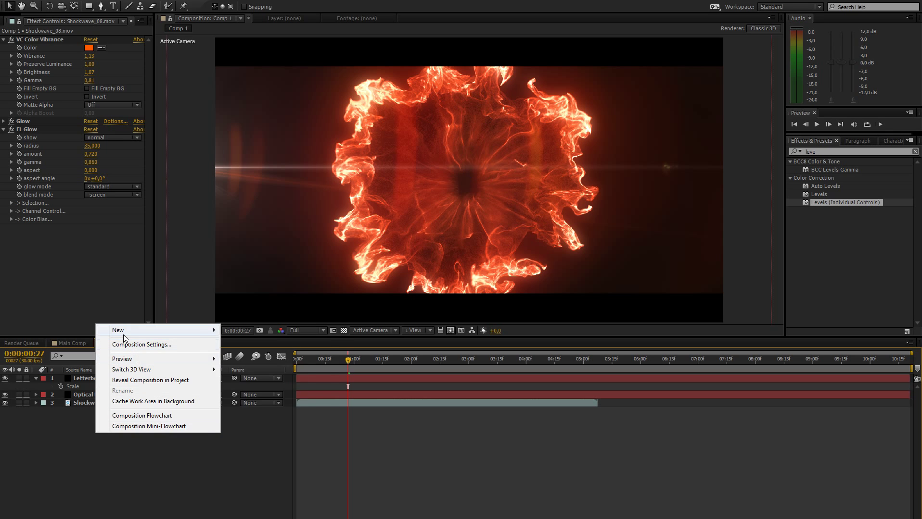
pyautogui.moveTo(145, 330)
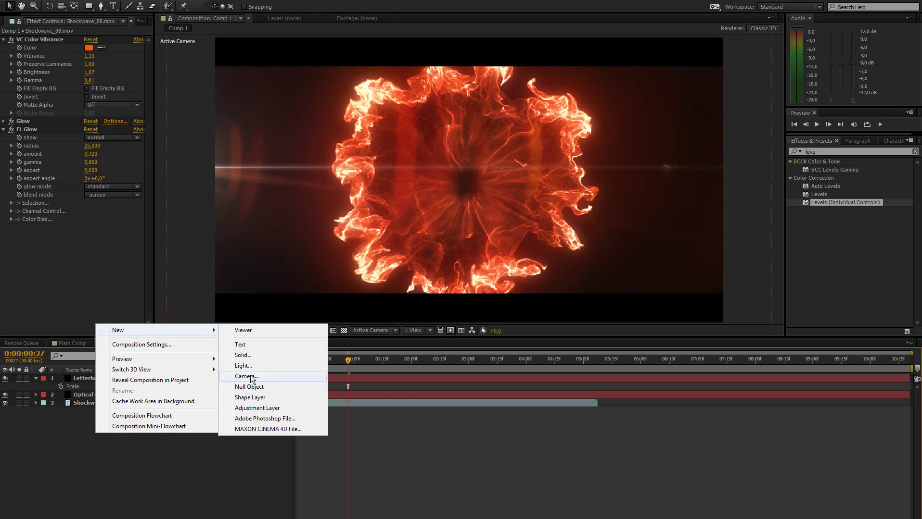
pyautogui.click(243, 379)
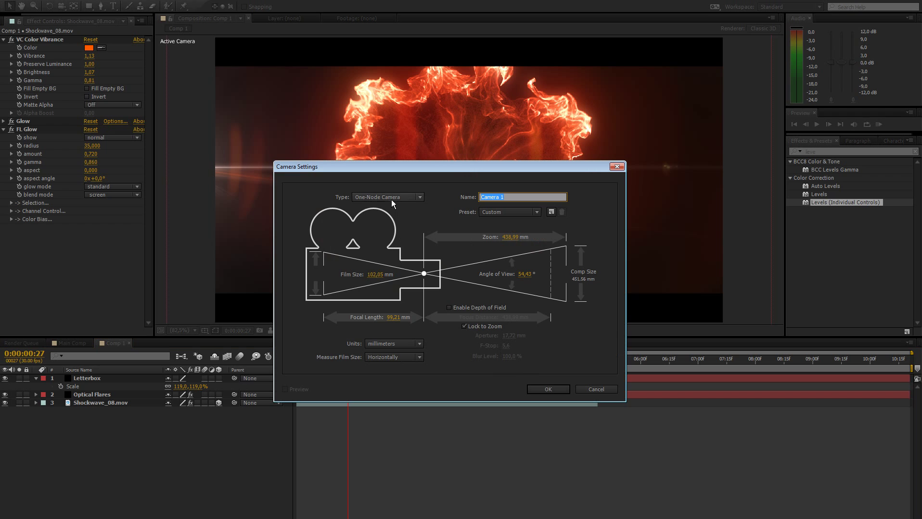
pyautogui.click(549, 389)
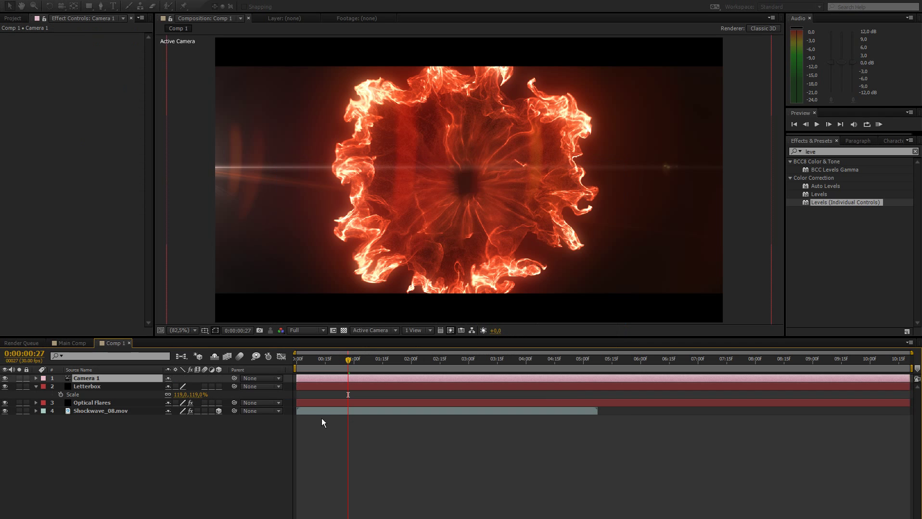
pyautogui.click(94, 380)
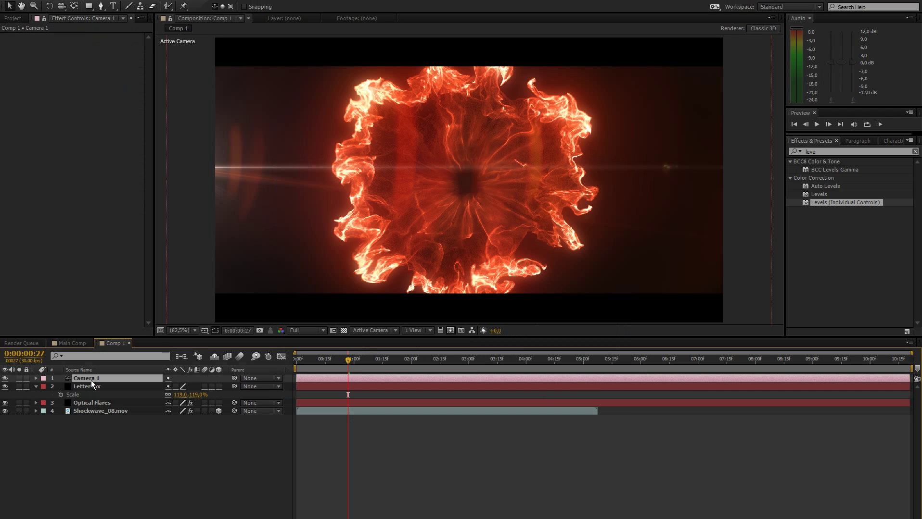
# Push Shockwave_08.mov back to Z position 616 and scale it to 146%.
pyautogui.click(100, 412)
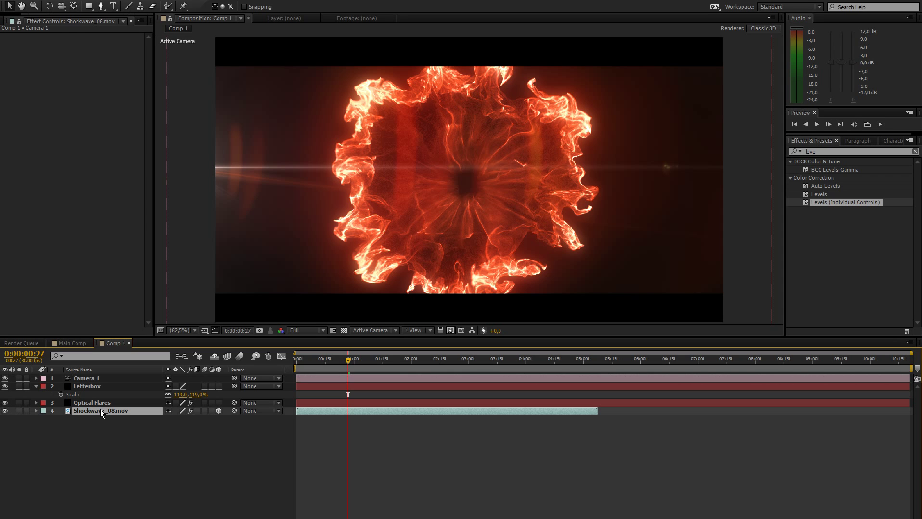
pyautogui.press('p')
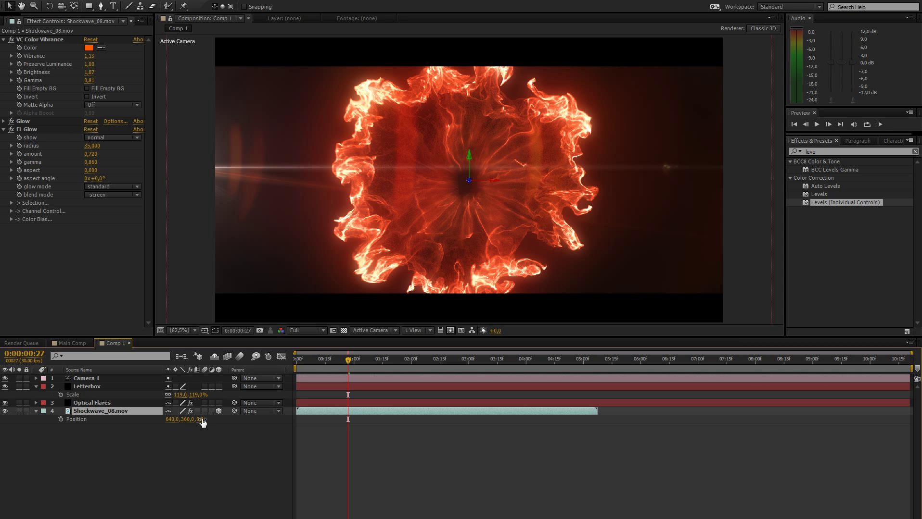
pyautogui.moveTo(202, 420); pyautogui.dragTo(523, 429)
pyautogui.press('s')
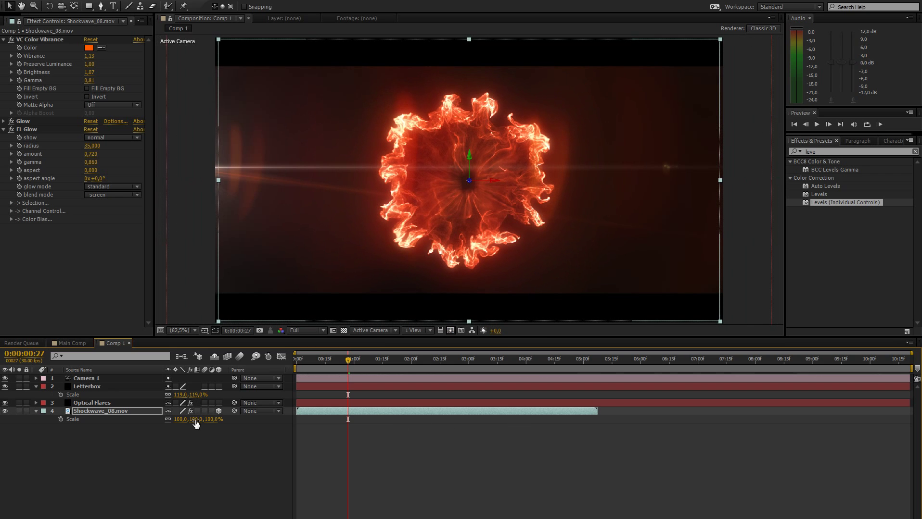
pyautogui.moveTo(195, 420); pyautogui.dragTo(214, 421)
pyautogui.click(264, 426)
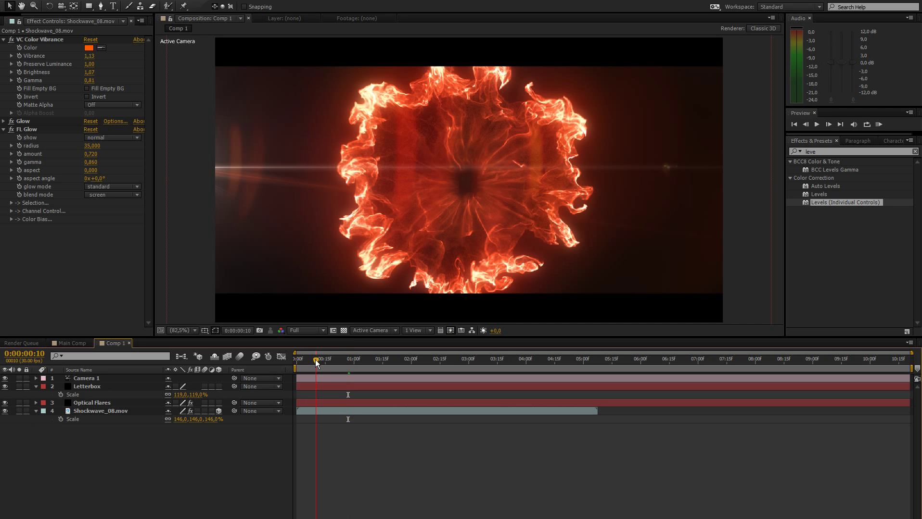
# Scrub through the shockwave animation to preview frames with the camera added.
pyautogui.moveTo(313, 360); pyautogui.dragTo(351, 365)
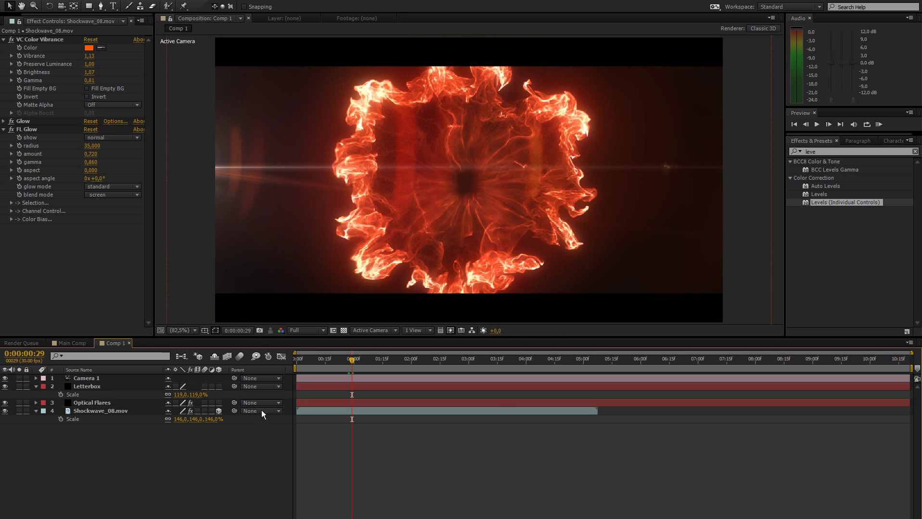
pyautogui.click(87, 378)
pyautogui.click(112, 491)
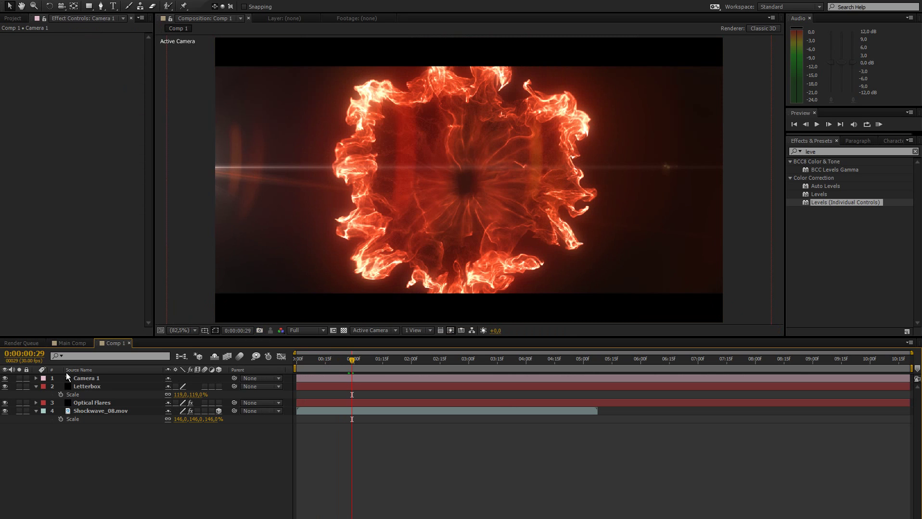
pyautogui.click(86, 378)
pyautogui.click(91, 460)
# Create a new black solid named Particles.
pyautogui.rightClick(84, 454)
pyautogui.moveTo(122, 347)
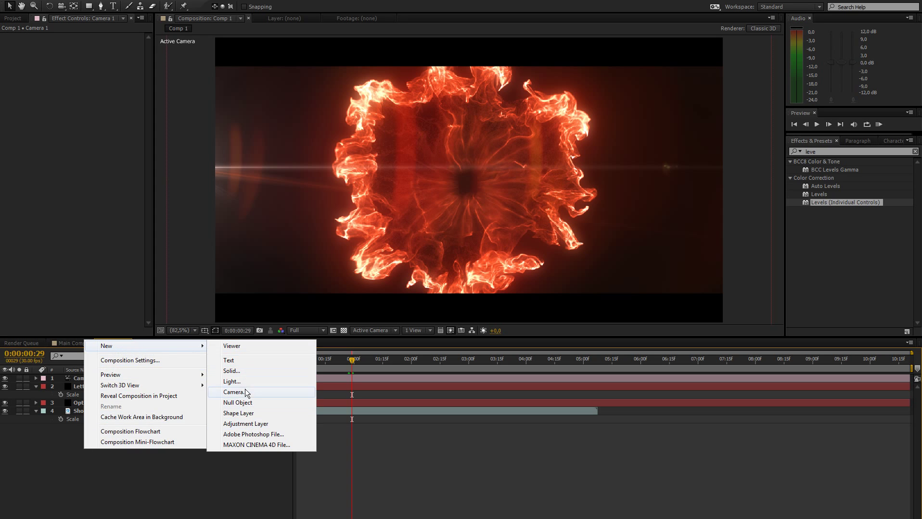
pyautogui.click(242, 372)
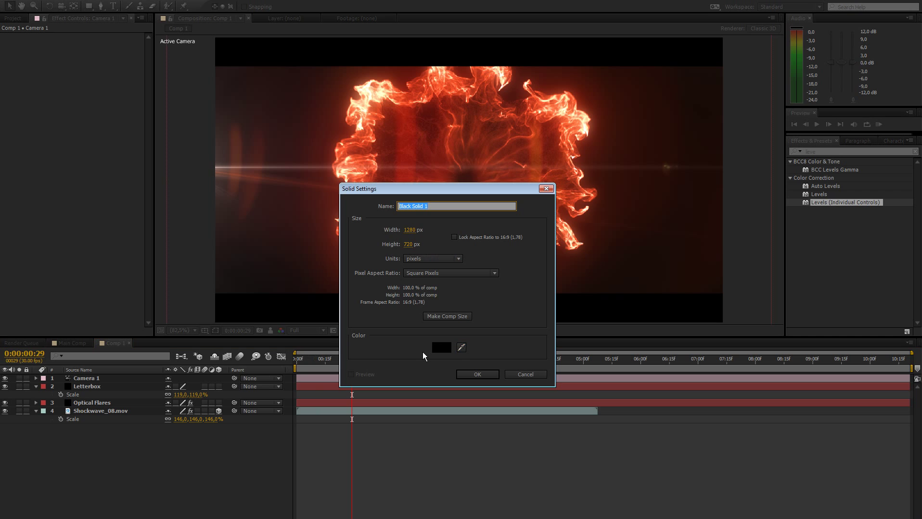
pyautogui.write('Particles')
pyautogui.press('Return')
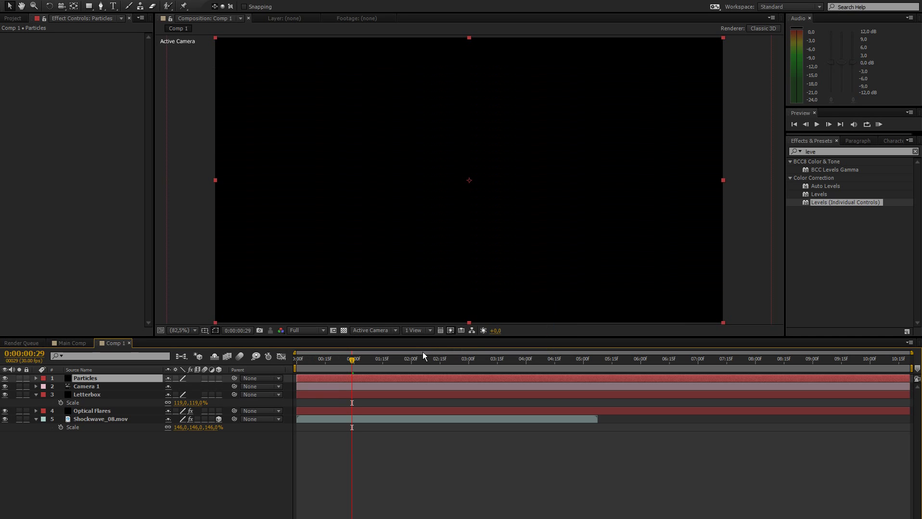
# Apply Trapcode Particular to the Particles layer.
pyautogui.hotkey('ctrl', '5')
pyautogui.write('parti')
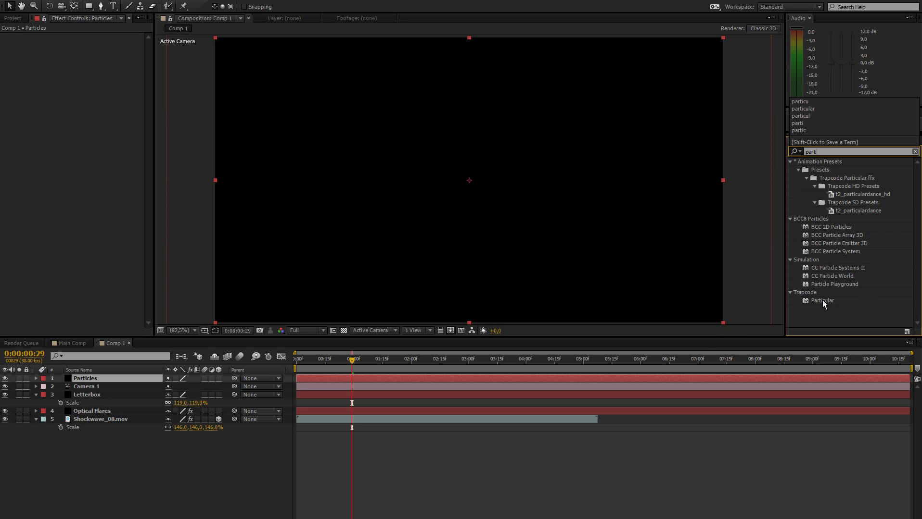
pyautogui.moveTo(822, 301); pyautogui.dragTo(430, 402)
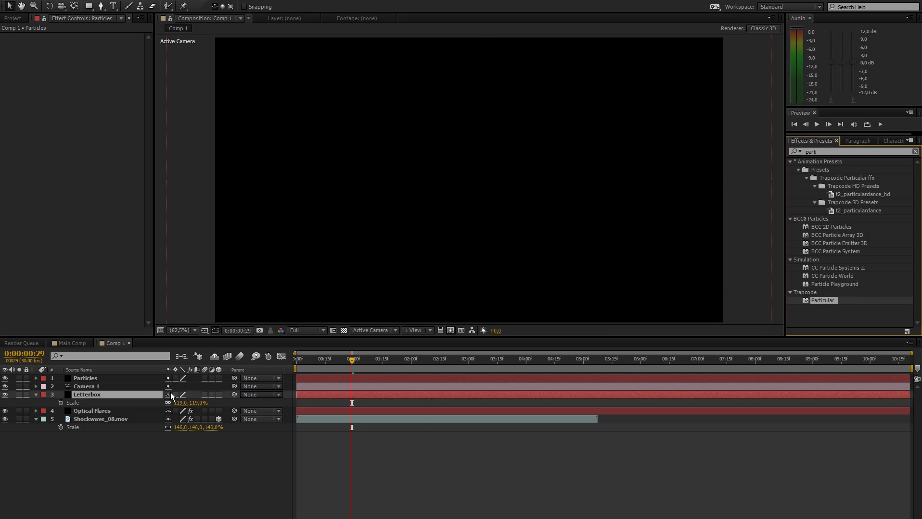
pyautogui.click(88, 386)
pyautogui.click(86, 379)
pyautogui.moveTo(88, 383); pyautogui.dragTo(87, 382)
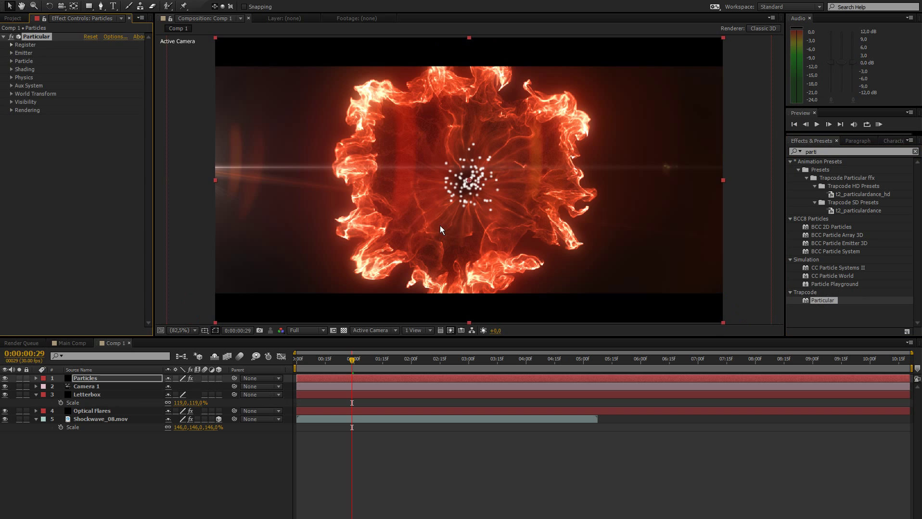
# Switch Particular's emitter to Box and enlarge its width, height and depth.
pyautogui.click(11, 53)
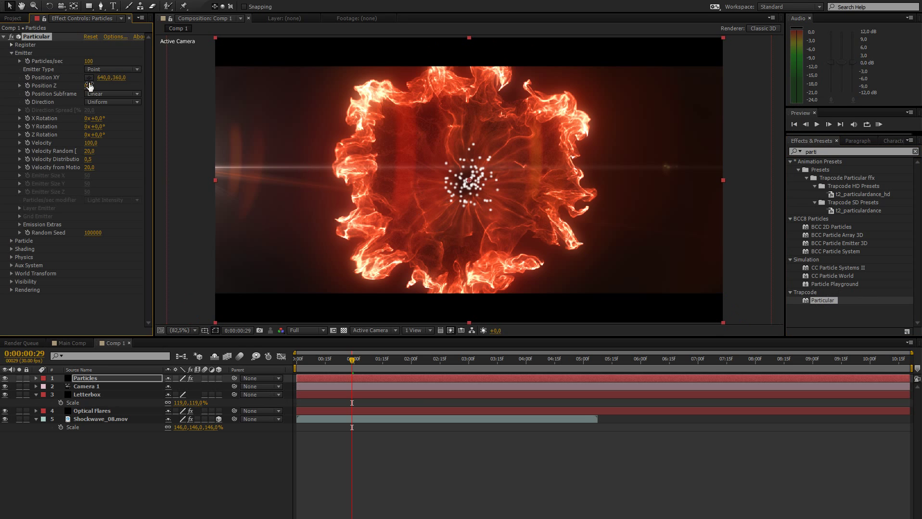
pyautogui.click(96, 73)
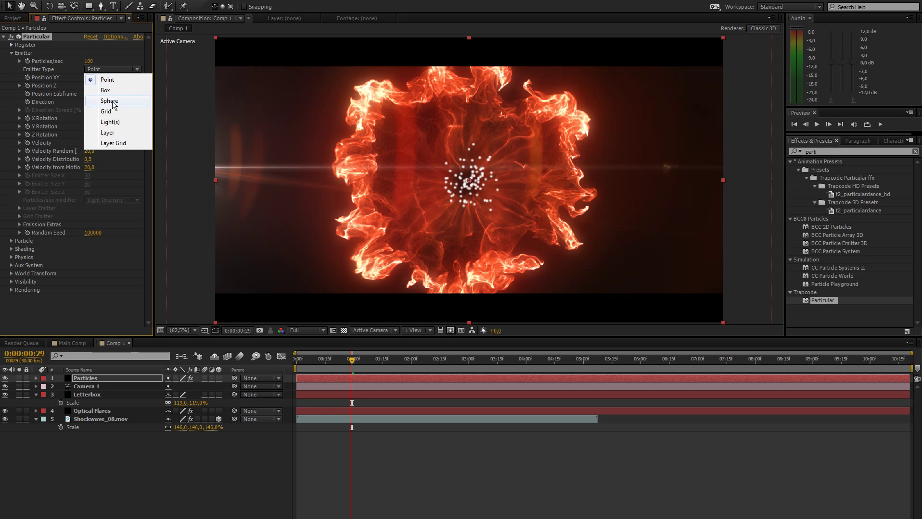
pyautogui.click(108, 85)
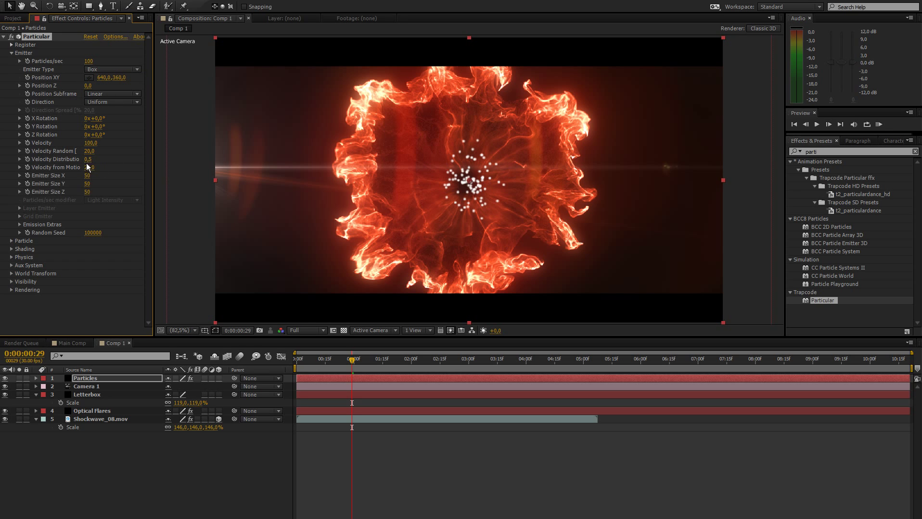
pyautogui.moveTo(87, 176); pyautogui.dragTo(272, 195)
pyautogui.moveTo(87, 184); pyautogui.dragTo(295, 194)
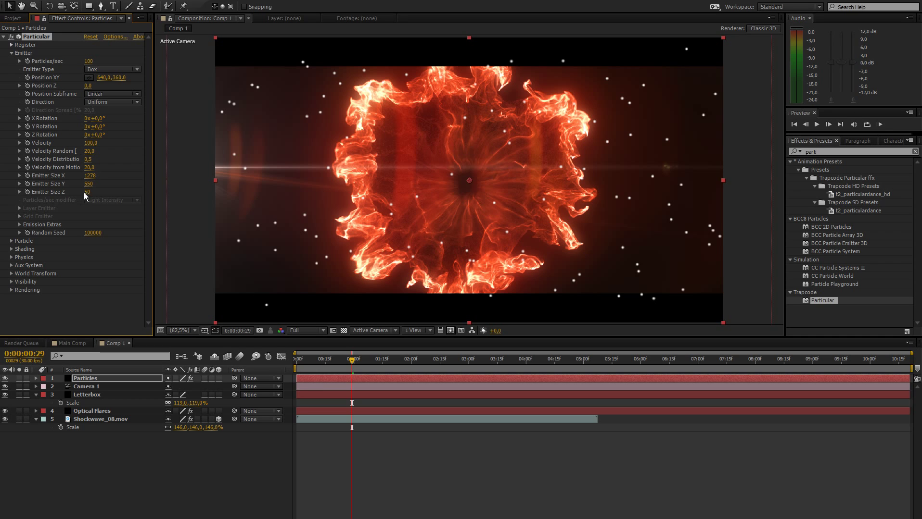
pyautogui.moveTo(85, 193); pyautogui.dragTo(209, 199)
# Move Particles below Letterbox, set 310 particles/sec, and push the emitter to Z 860.
pyautogui.click(93, 397)
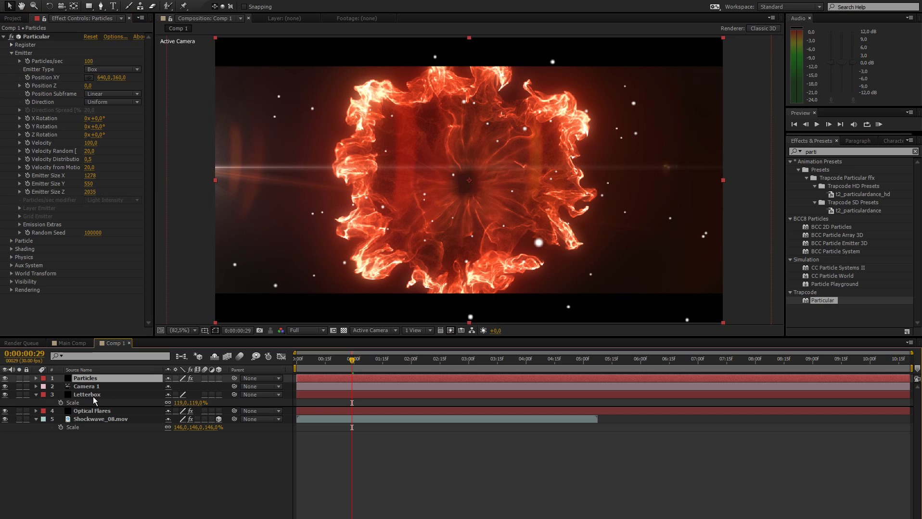
pyautogui.moveTo(93, 397); pyautogui.dragTo(99, 388)
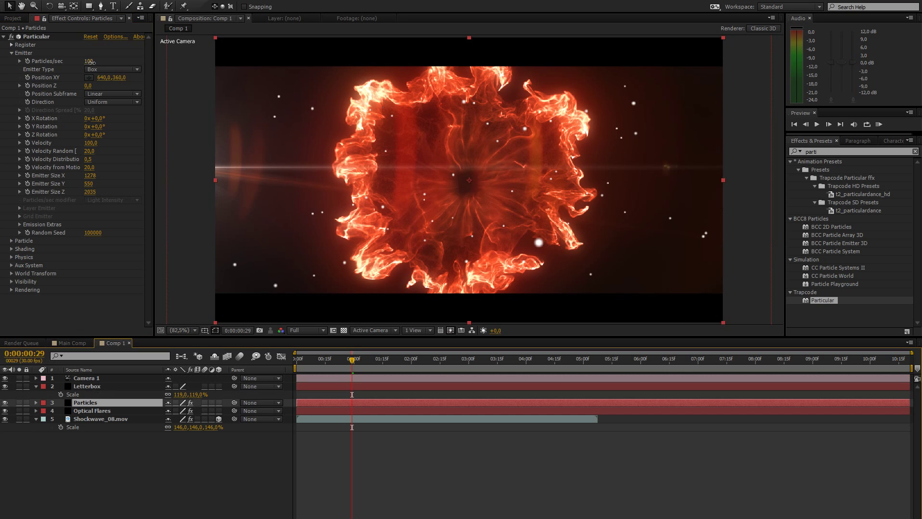
pyautogui.moveTo(90, 66); pyautogui.dragTo(100, 63)
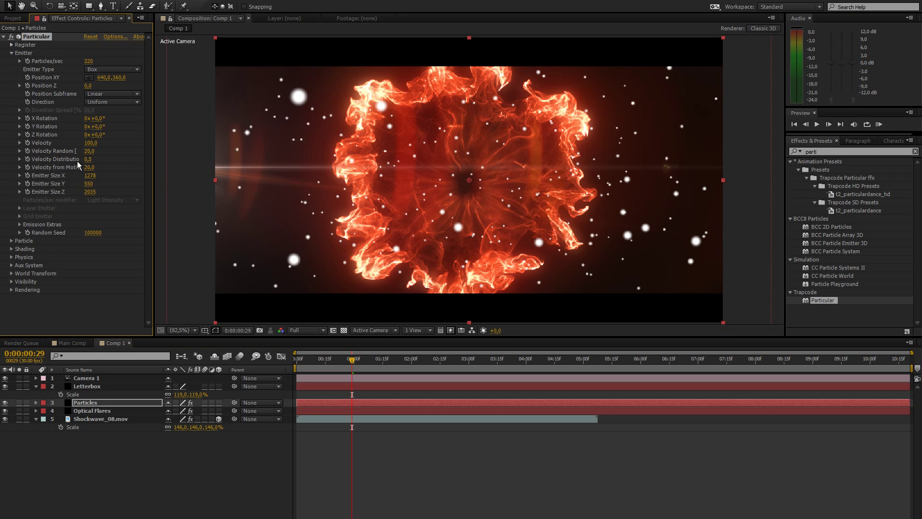
pyautogui.moveTo(90, 176)
pyautogui.mouseDown()
pyautogui.moveTo(110, 176)
pyautogui.moveTo(100, 184)
pyautogui.mouseUp()
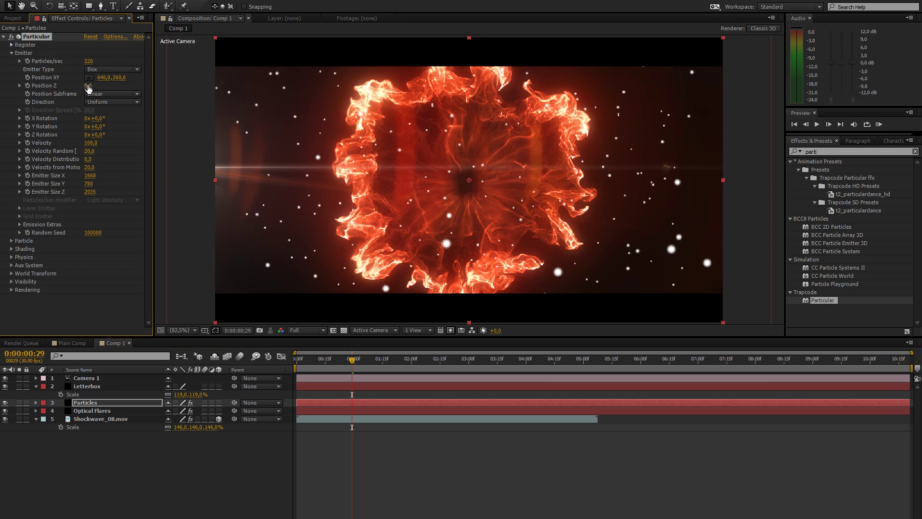
pyautogui.moveTo(88, 87); pyautogui.dragTo(123, 86)
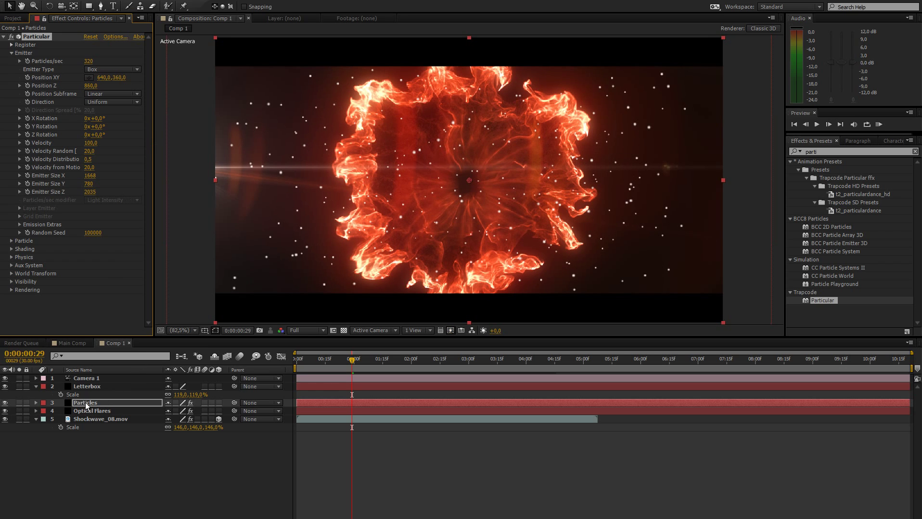
# Move Particles to the bottom of the stack and turn the shockwave's VC Color Vibrance Matte Alpha On.
pyautogui.moveTo(81, 405); pyautogui.dragTo(96, 426)
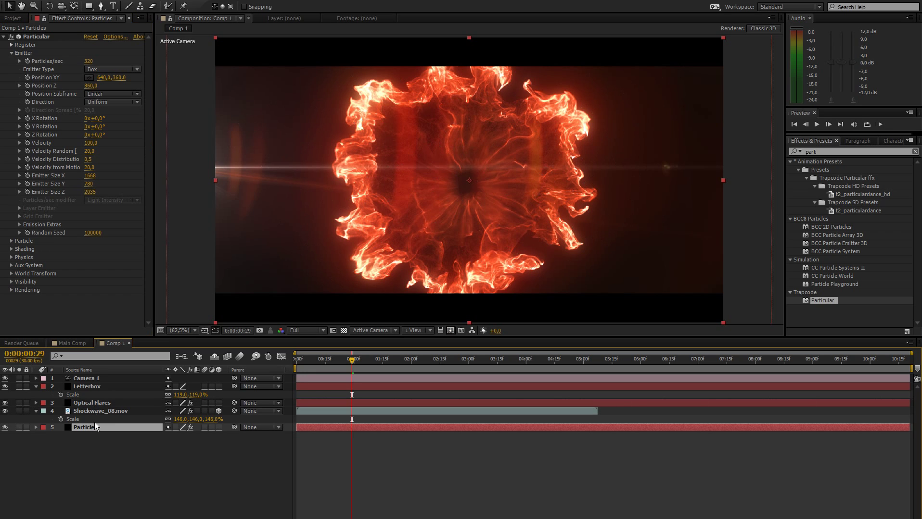
pyautogui.click(86, 414)
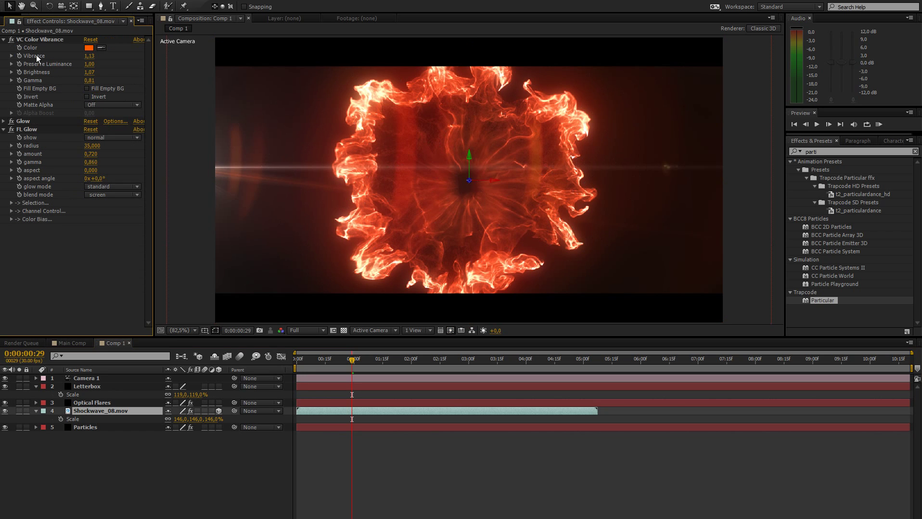
pyautogui.click(41, 40)
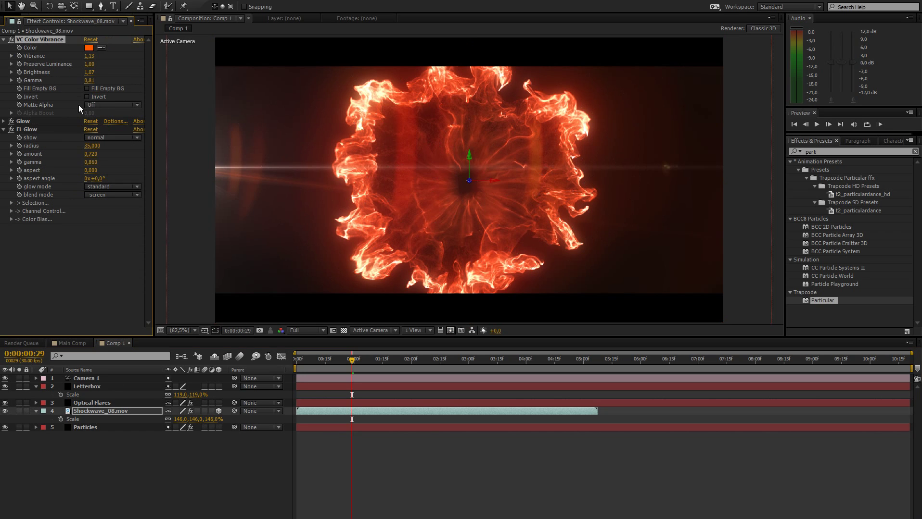
pyautogui.click(94, 107)
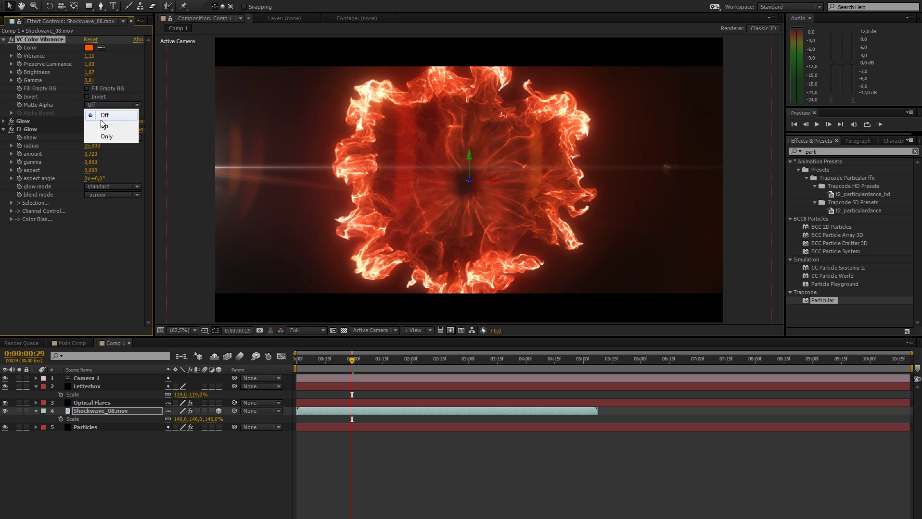
pyautogui.click(101, 125)
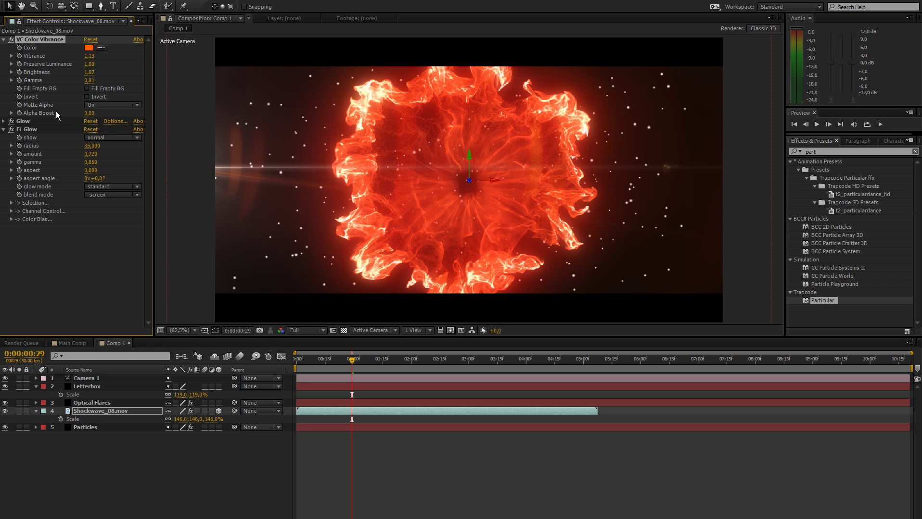
# Show the Mode column, try Screen on Shockwave_08.mov, then revert it to Normal.
pyautogui.click(137, 412)
pyautogui.press('F4')
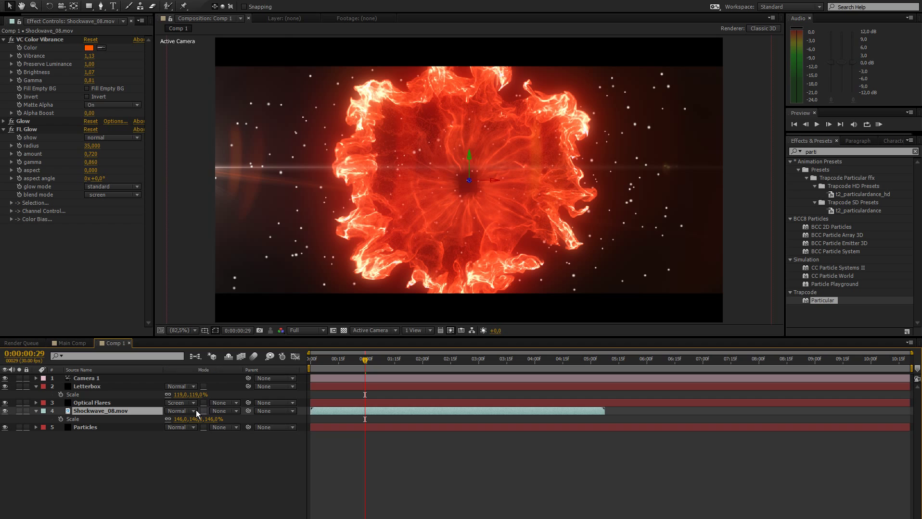
pyautogui.click(195, 410)
pyautogui.click(217, 117)
pyautogui.scroll(3, 419, 152)
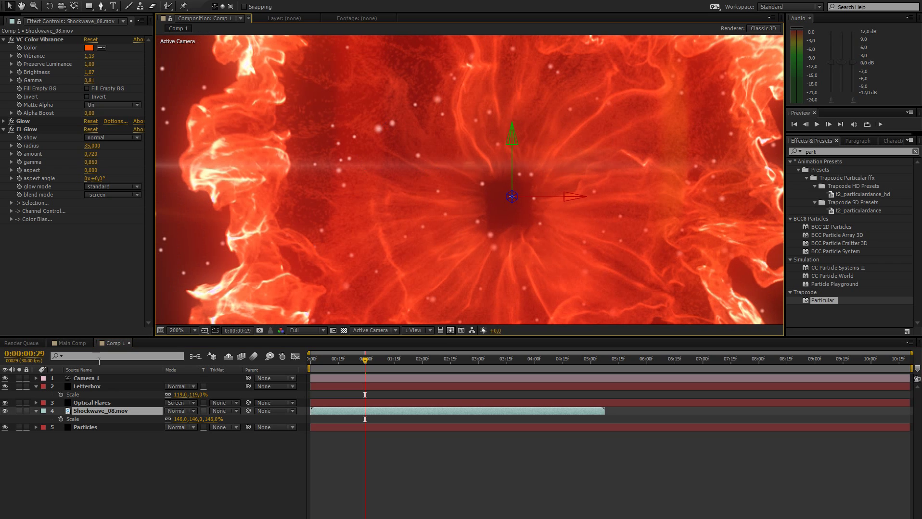
pyautogui.click(172, 411)
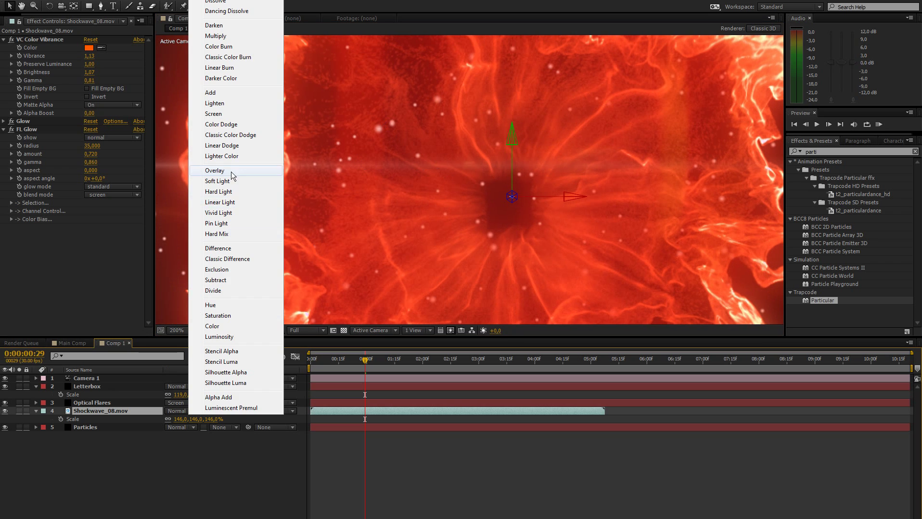
pyautogui.click(225, 120)
pyautogui.click(185, 413)
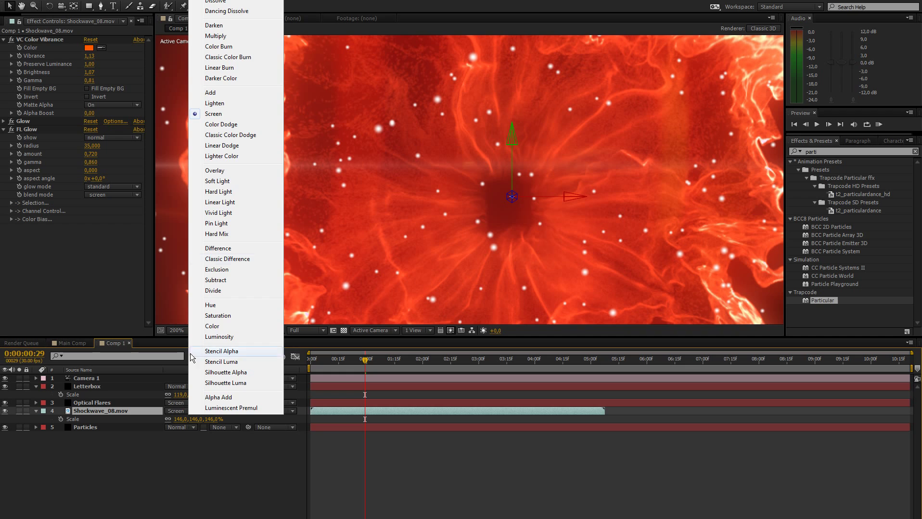
pyautogui.click(236, 19)
pyautogui.click(36, 40)
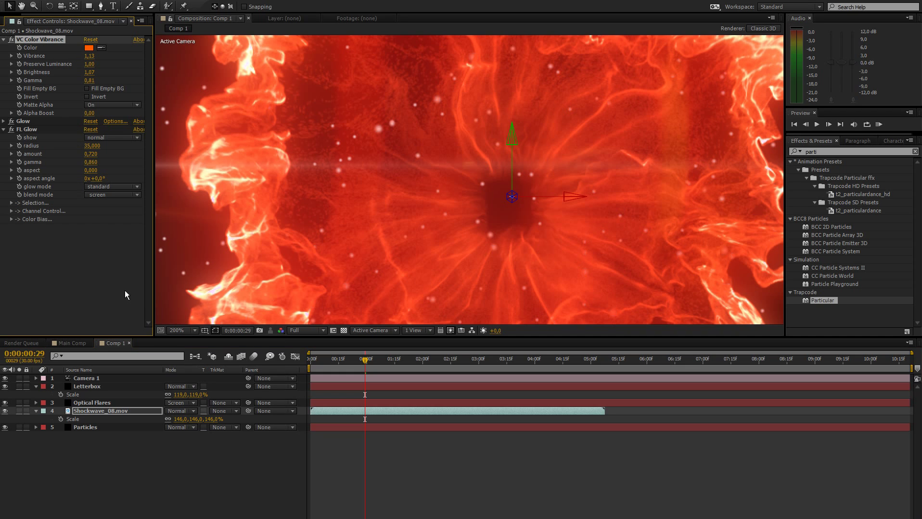
# Fit the whole composition in the viewer and deselect the layer.
pyautogui.click(182, 330)
pyautogui.click(188, 348)
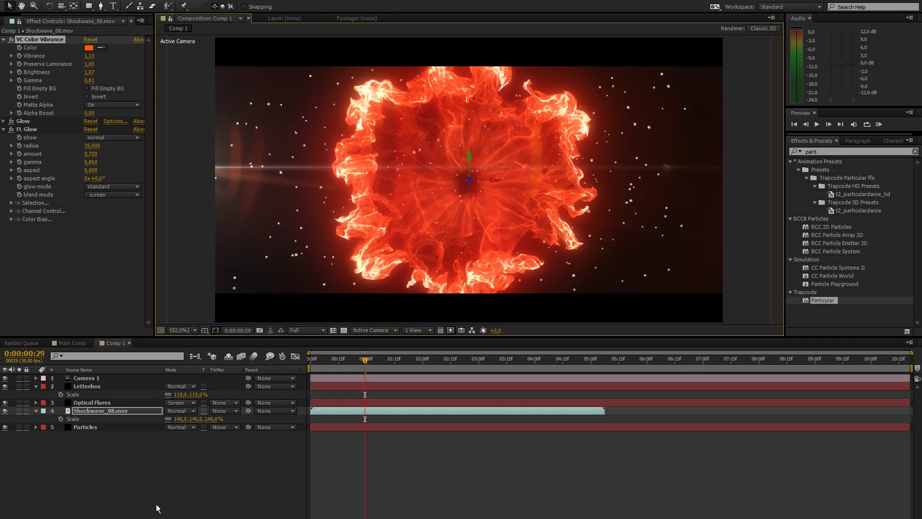
pyautogui.click(156, 509)
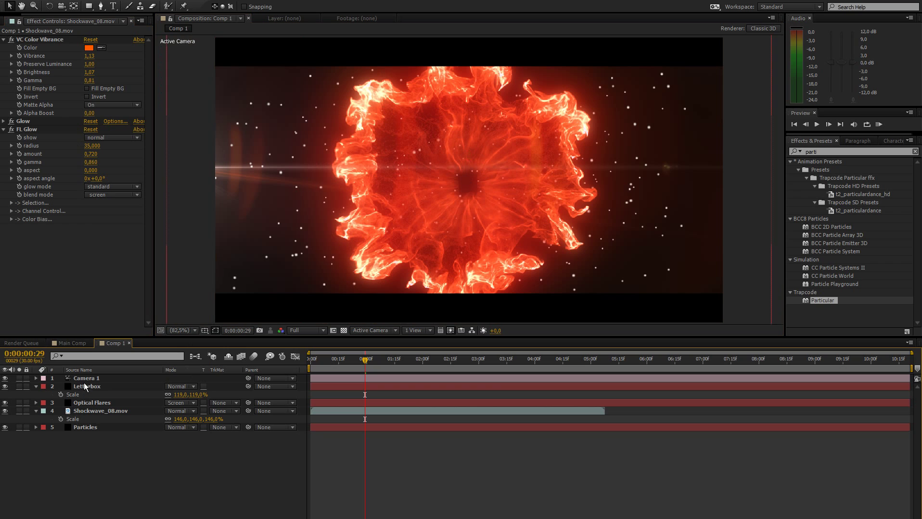
# Keyframe Particles/sec from 320 to 0 at 0:00:01:00 and trim the Particles layer's end.
pyautogui.click(95, 424)
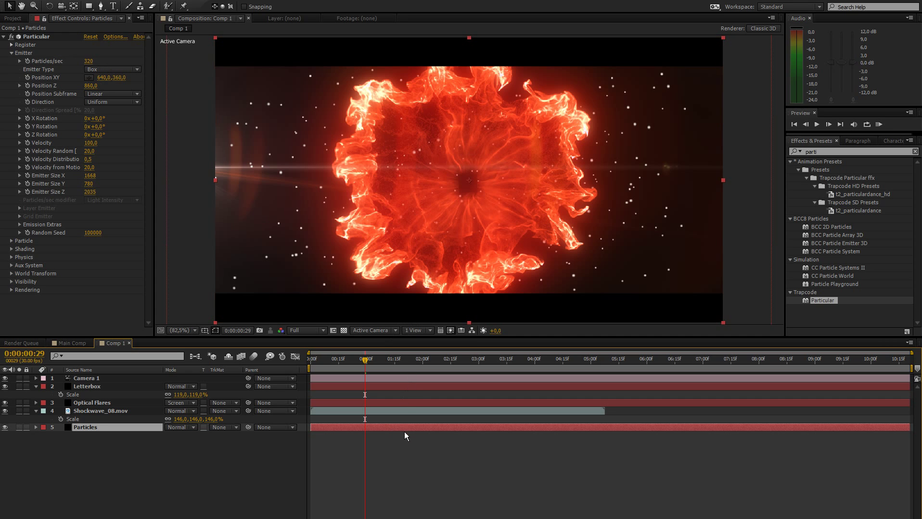
pyautogui.moveTo(404, 427); pyautogui.dragTo(384, 423)
pyautogui.click(27, 62)
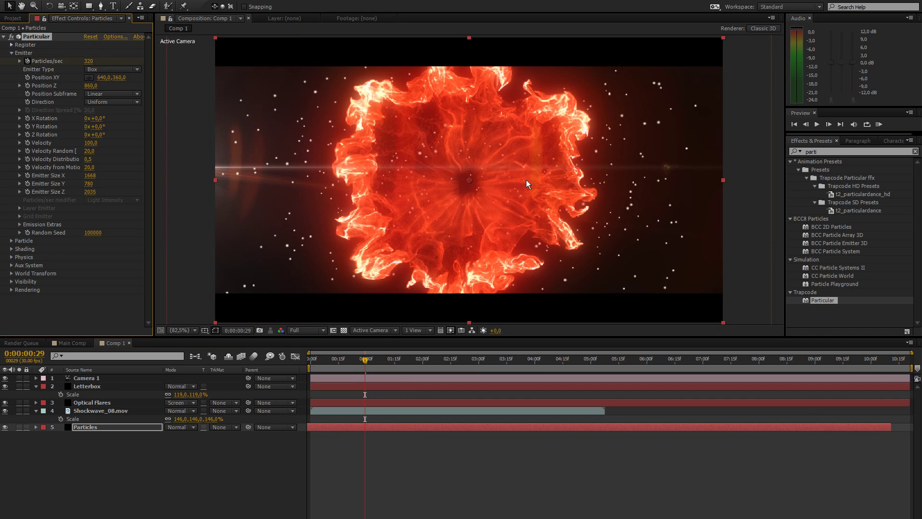
pyautogui.press('pagedown')
pyautogui.moveTo(88, 61); pyautogui.dragTo(1, 85)
pyautogui.press('u')
pyautogui.moveTo(375, 427); pyautogui.dragTo(318, 426)
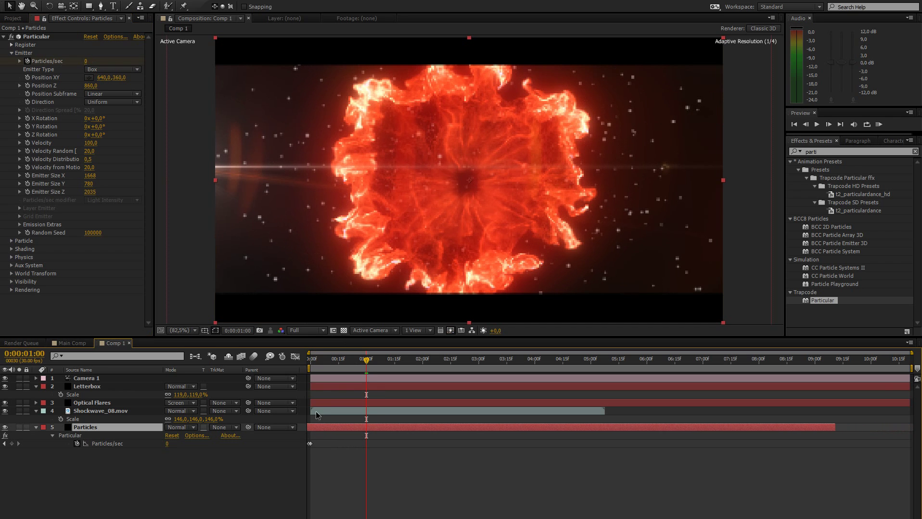
# Set the Particular particles' Life to 9.5 seconds.
pyautogui.click(11, 53)
pyautogui.click(12, 61)
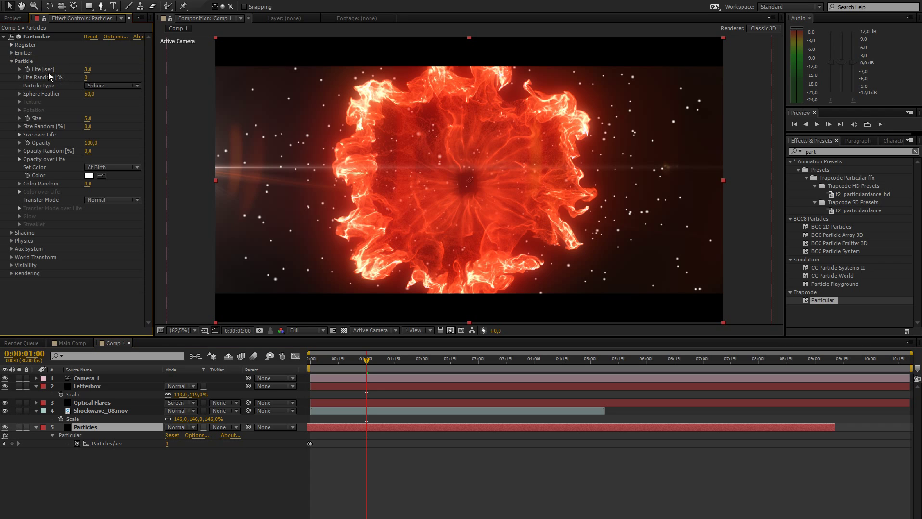
pyautogui.moveTo(88, 72); pyautogui.dragTo(242, 78)
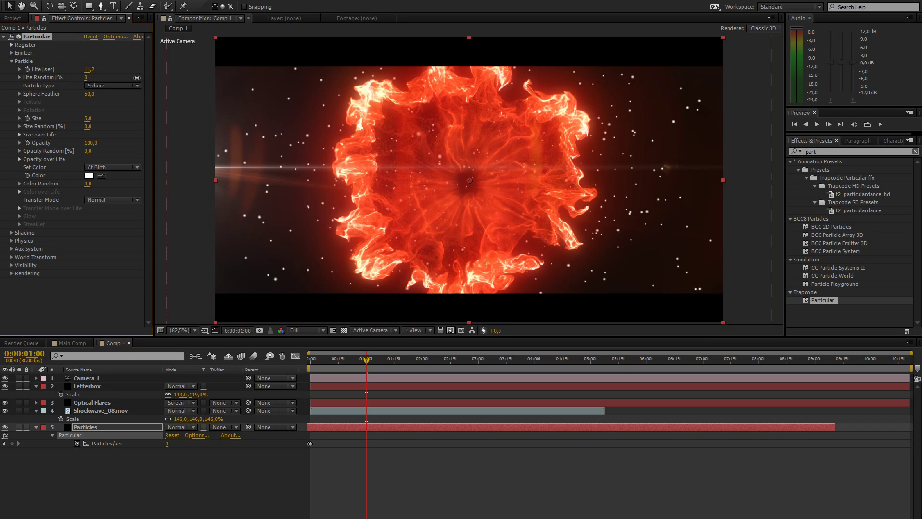
pyautogui.moveTo(133, 78); pyautogui.dragTo(130, 78)
# Set particle Color to Over Life with a red-to-yellow gradient, checking at 0:00:03:04.
pyautogui.click(38, 175)
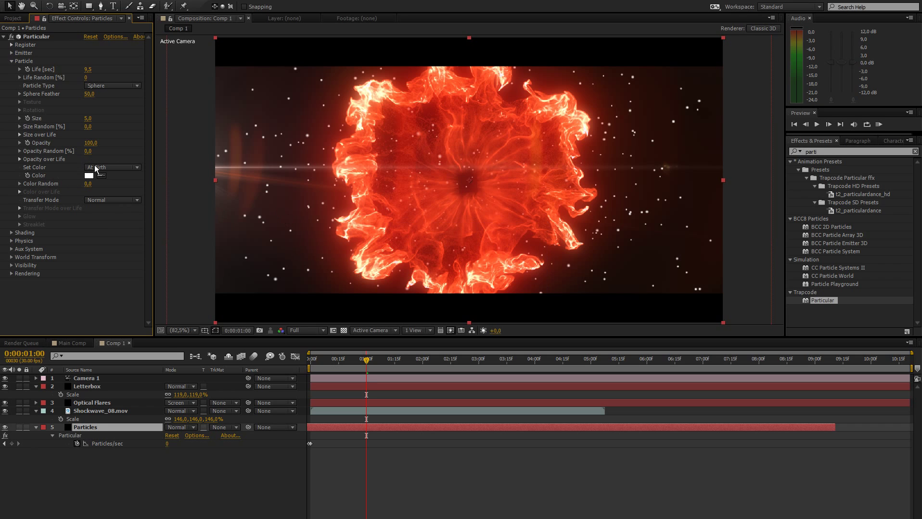
pyautogui.click(39, 163)
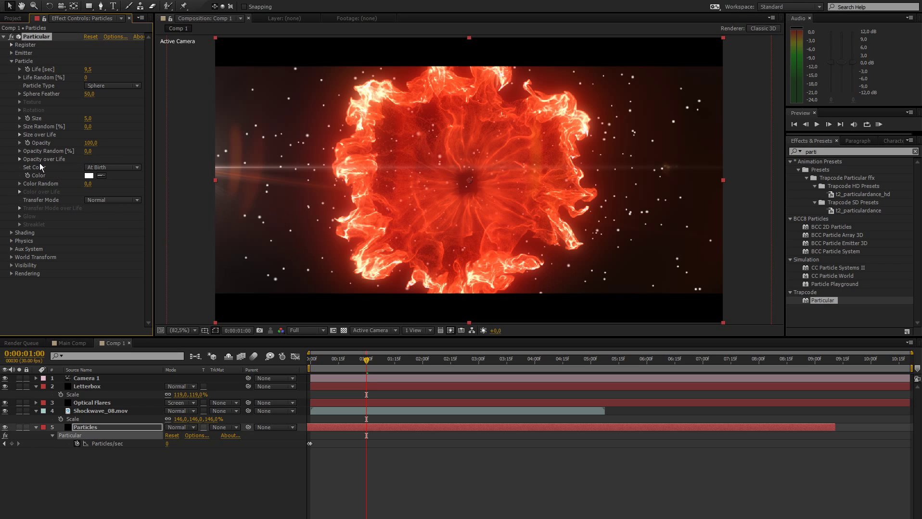
pyautogui.click(109, 168)
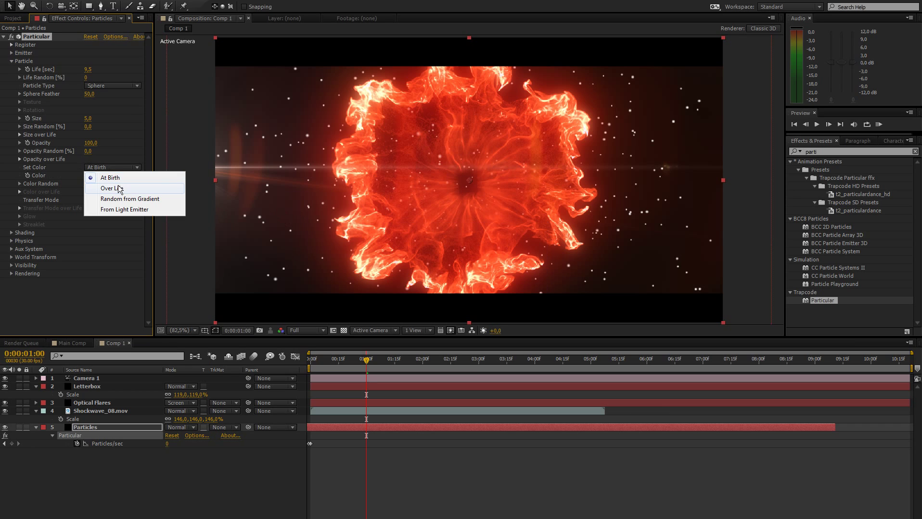
pyautogui.click(118, 187)
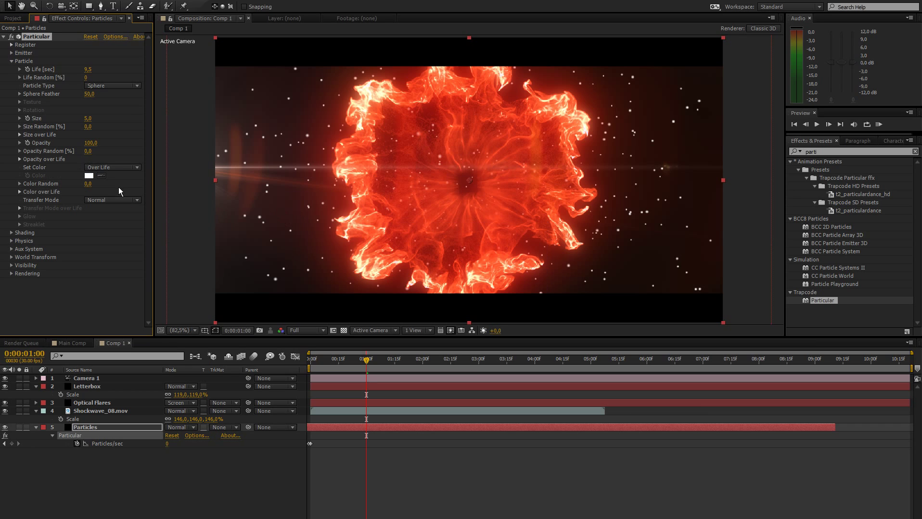
pyautogui.click(19, 192)
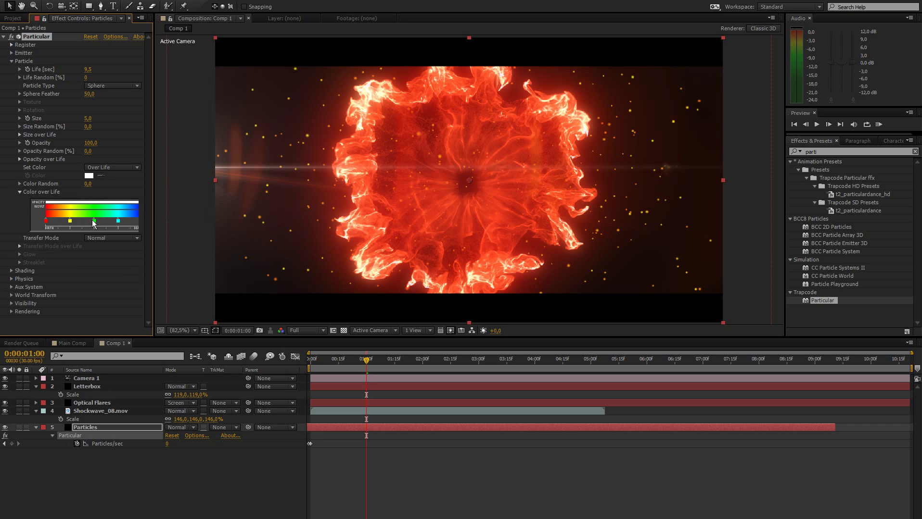
pyautogui.moveTo(150, 219); pyautogui.dragTo(208, 227)
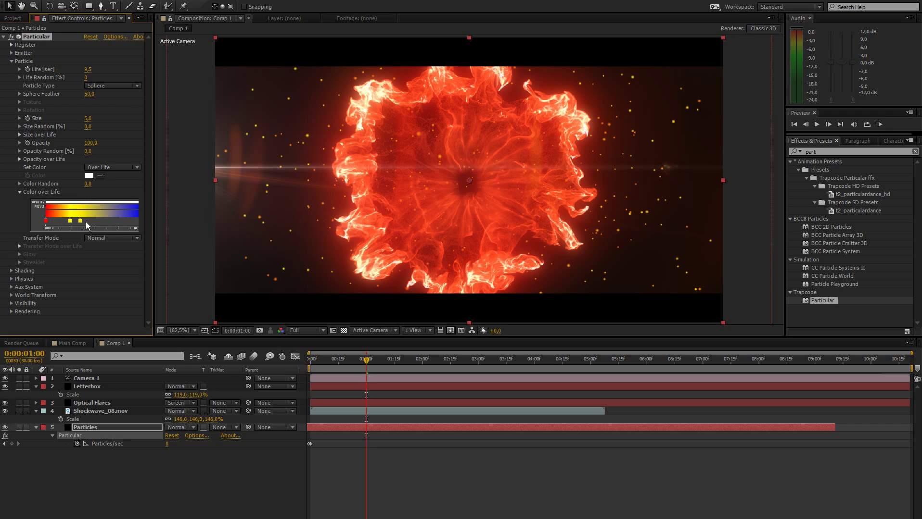
pyautogui.moveTo(70, 221)
pyautogui.mouseDown()
pyautogui.moveTo(149, 224)
pyautogui.moveTo(139, 222)
pyautogui.mouseUp()
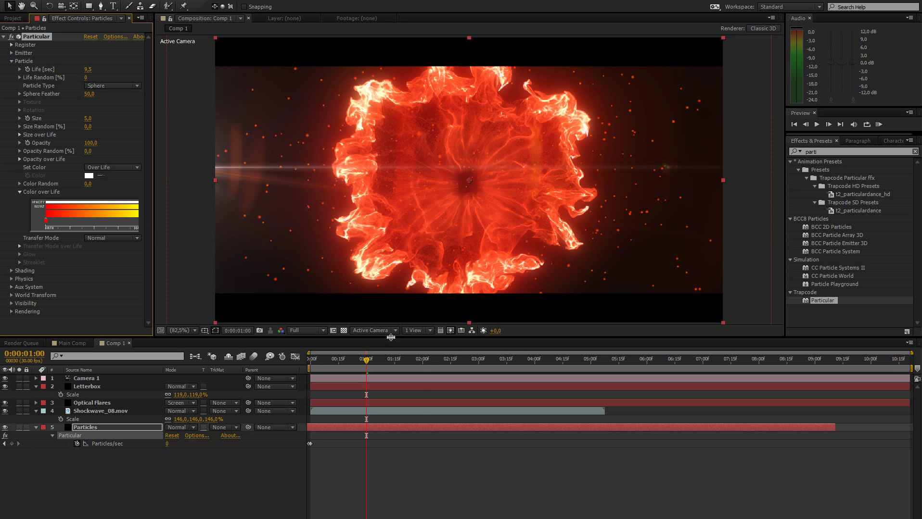
pyautogui.moveTo(434, 358); pyautogui.dragTo(485, 359)
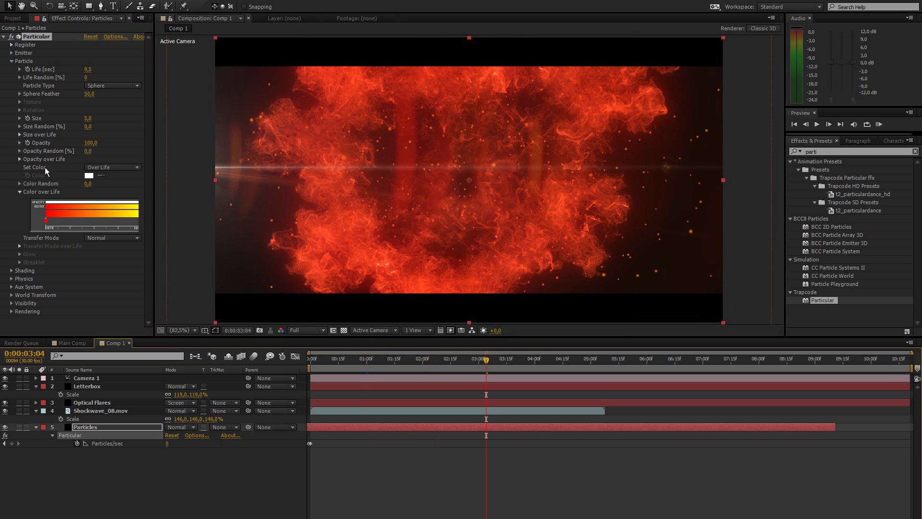
# Add opacity randomness and change the particle type to Cloudlet.
pyautogui.click(20, 192)
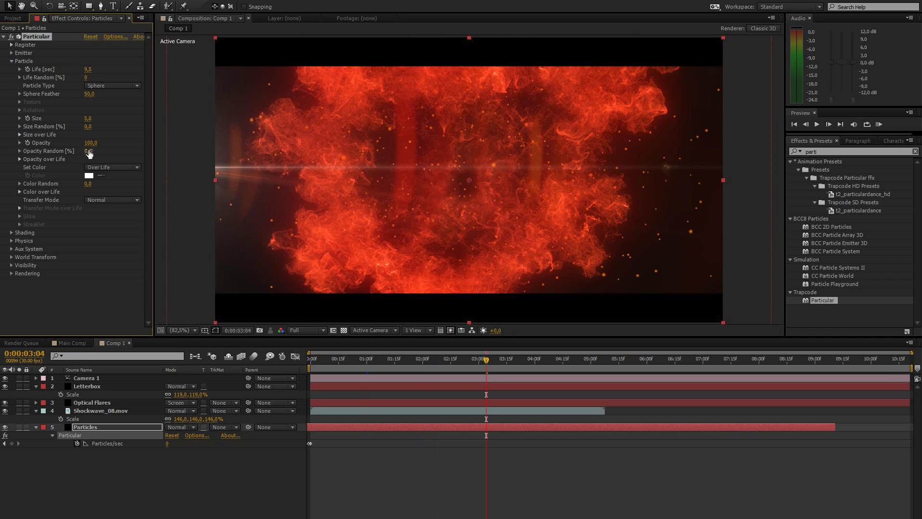
pyautogui.moveTo(89, 153); pyautogui.dragTo(102, 150)
pyautogui.click(102, 87)
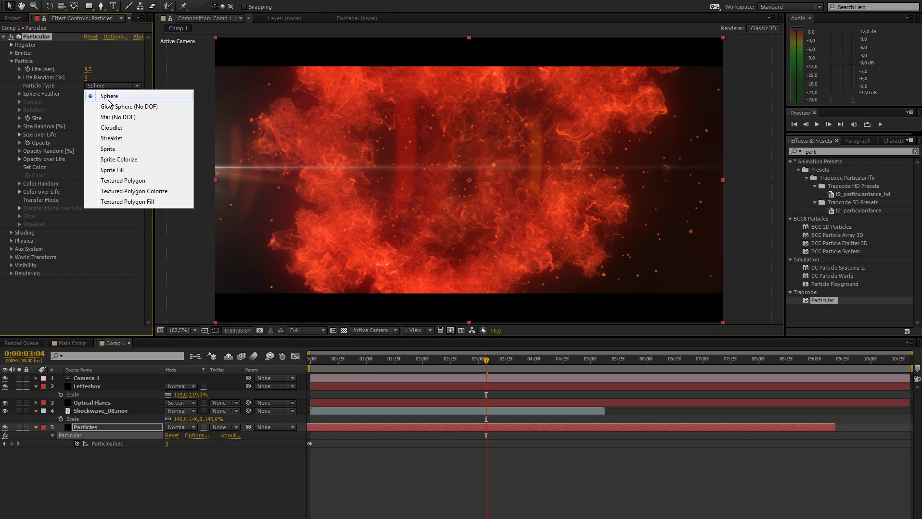
pyautogui.click(111, 128)
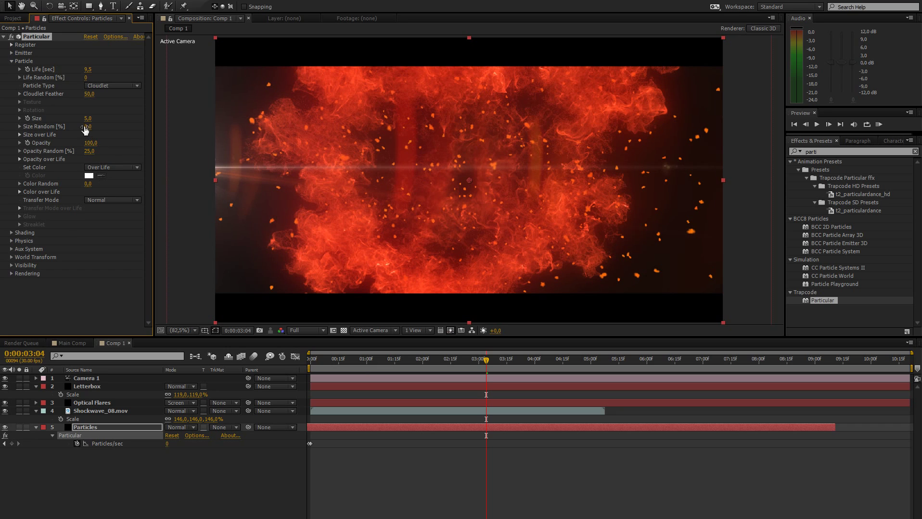
# Set particle Size to 2 with 30% Size Random, viewing the one-second mark.
pyautogui.moveTo(87, 121); pyautogui.dragTo(113, 120)
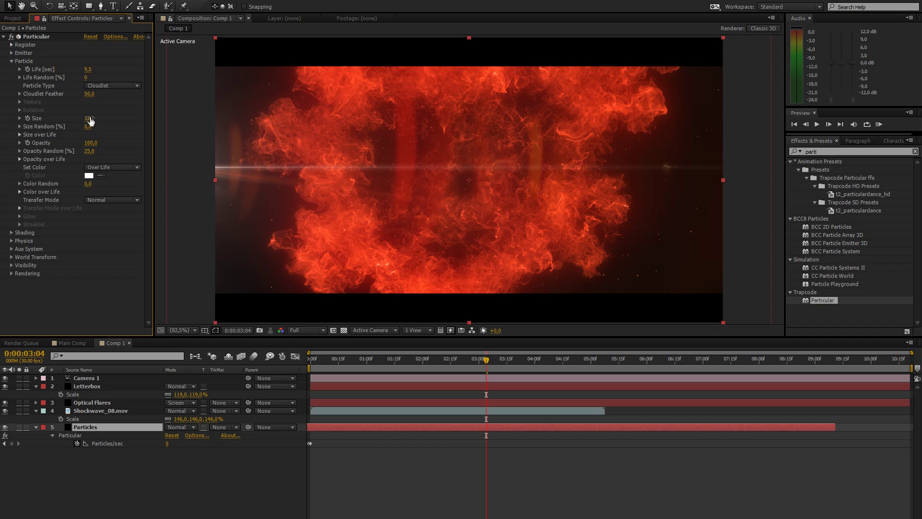
pyautogui.moveTo(88, 127); pyautogui.dragTo(99, 127)
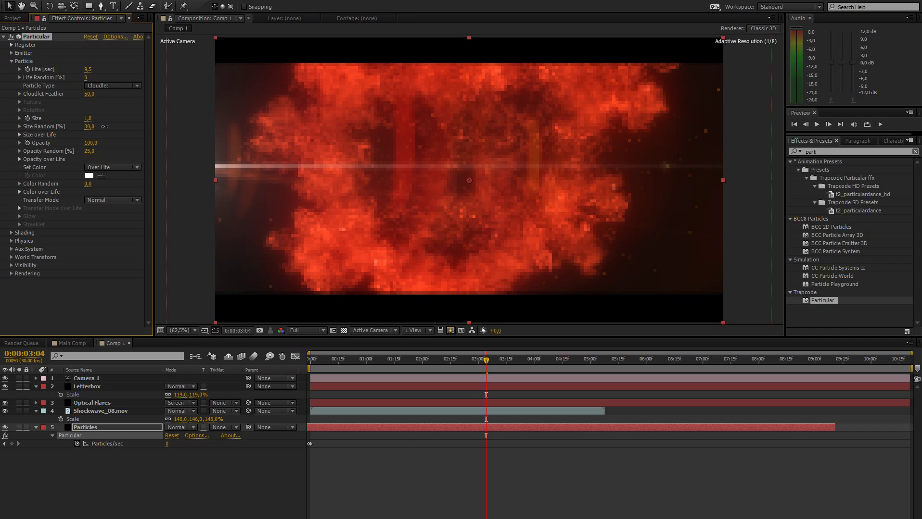
pyautogui.click(88, 119)
pyautogui.write('2')
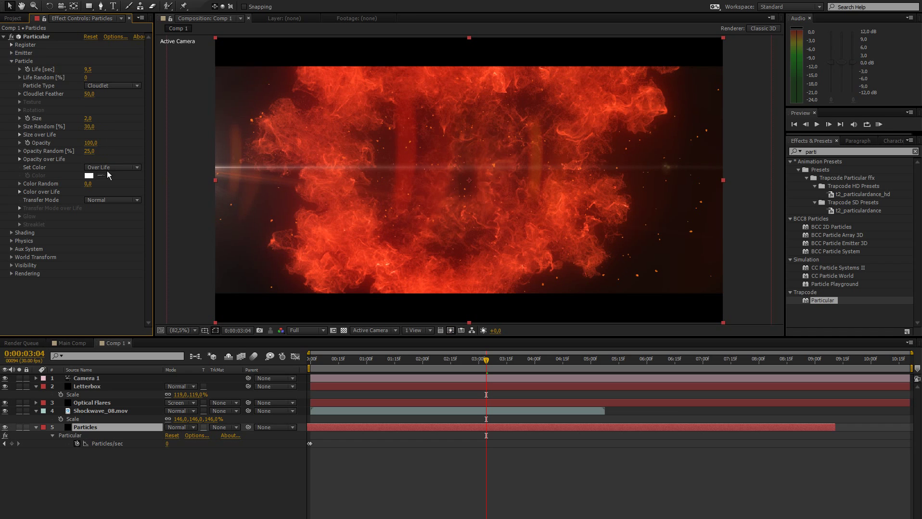
pyautogui.click(366, 361)
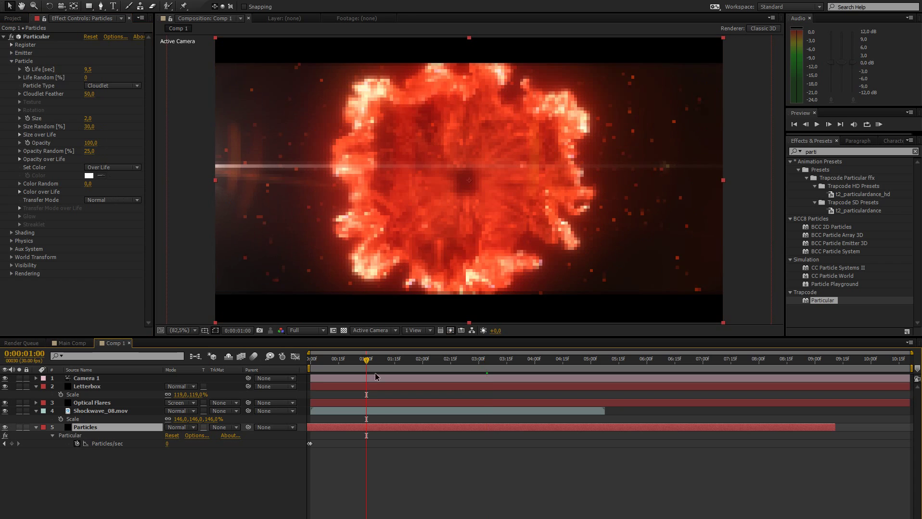
# Reveal Physics > Air and enable motion blur on the Particles layer and composition.
pyautogui.click(71, 260)
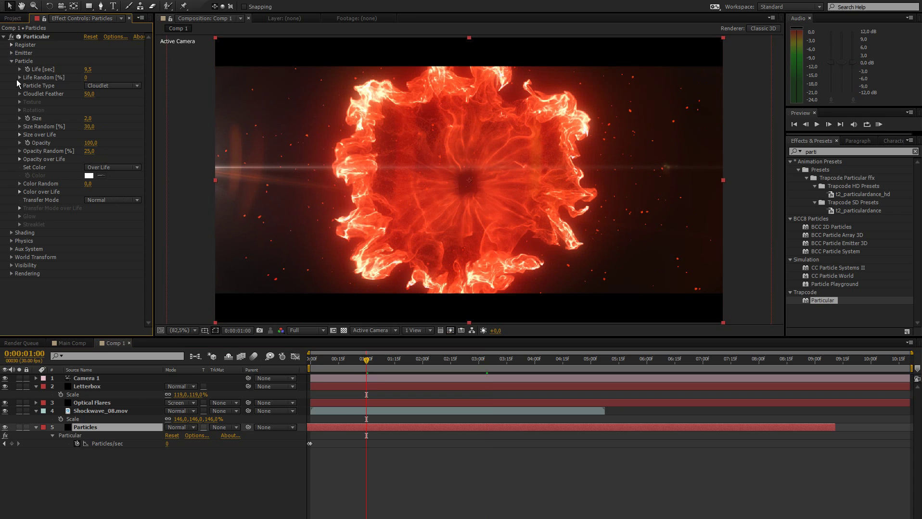
pyautogui.click(12, 61)
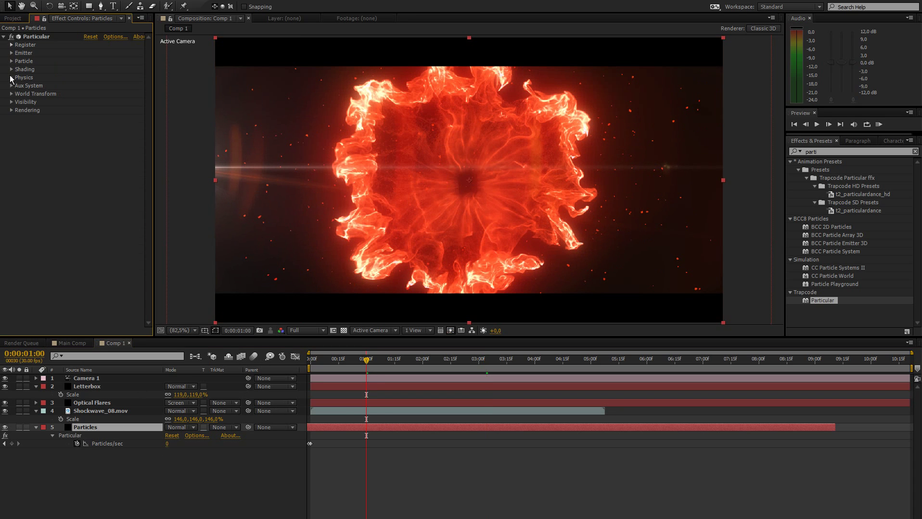
pyautogui.click(11, 77)
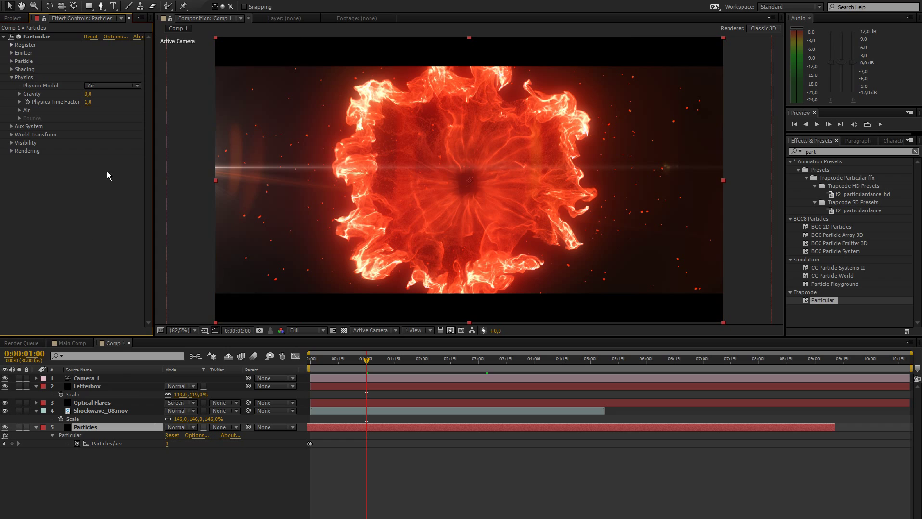
pyautogui.click(20, 110)
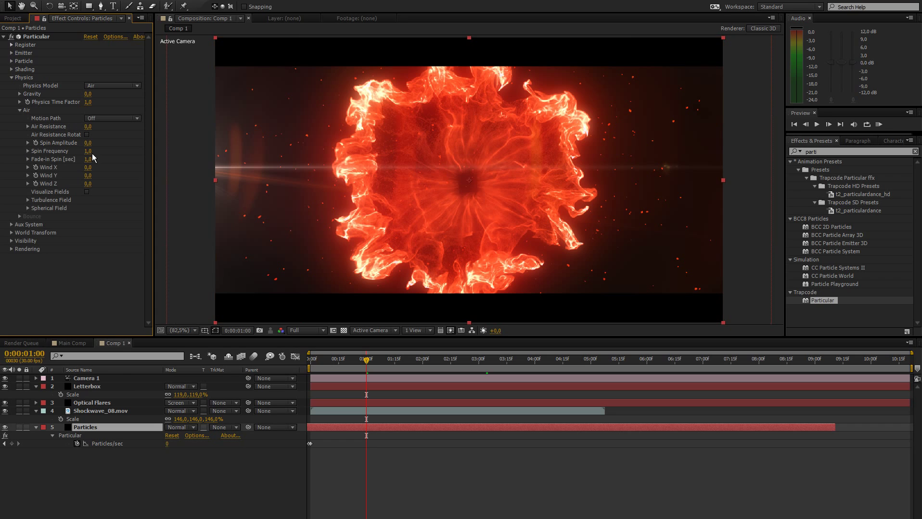
pyautogui.press('F4')
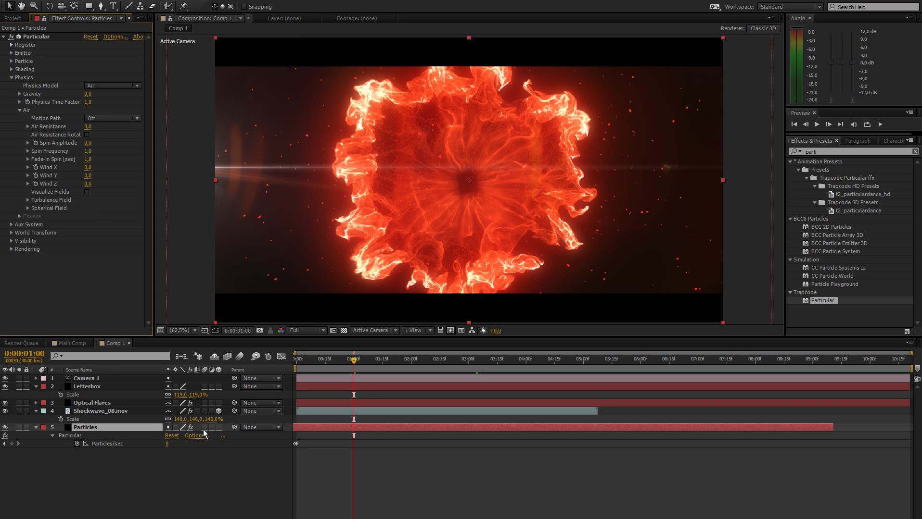
pyautogui.click(205, 428)
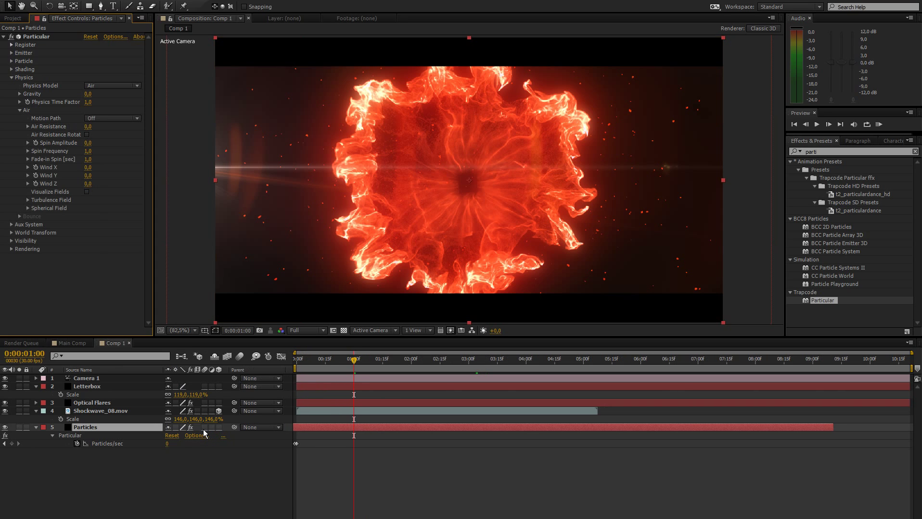
pyautogui.click(239, 359)
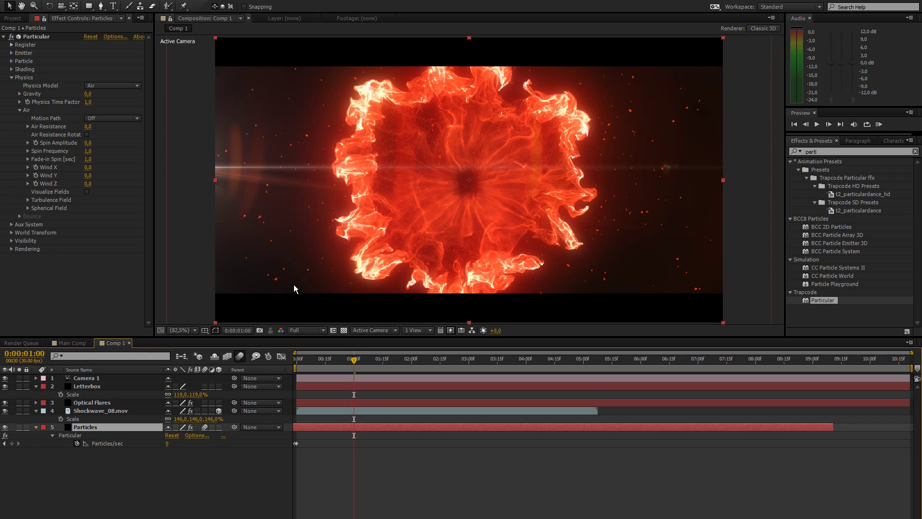
# Set Air Spin Amplitude to 210 and Spin Frequency to 3.8.
pyautogui.click(59, 293)
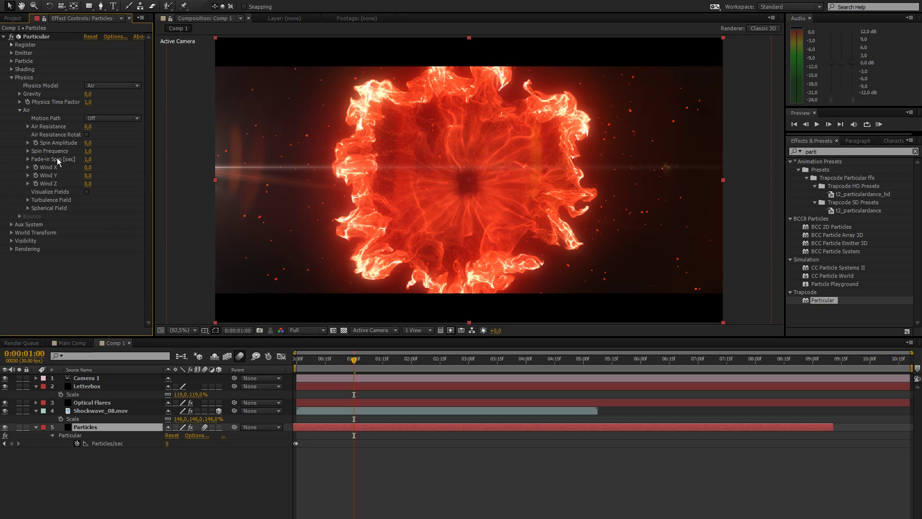
pyautogui.click(36, 37)
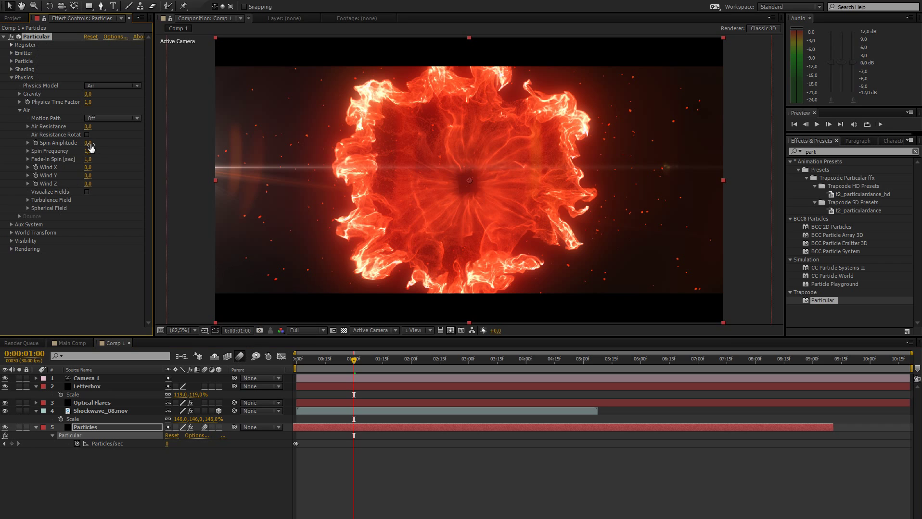
pyautogui.moveTo(91, 147)
pyautogui.mouseDown()
pyautogui.moveTo(135, 147)
pyautogui.moveTo(88, 143)
pyautogui.moveTo(98, 154)
pyautogui.mouseUp()
pyautogui.moveTo(88, 143); pyautogui.dragTo(139, 146)
pyautogui.moveTo(88, 153); pyautogui.dragTo(94, 152)
pyautogui.scroll(2, 303, 228)
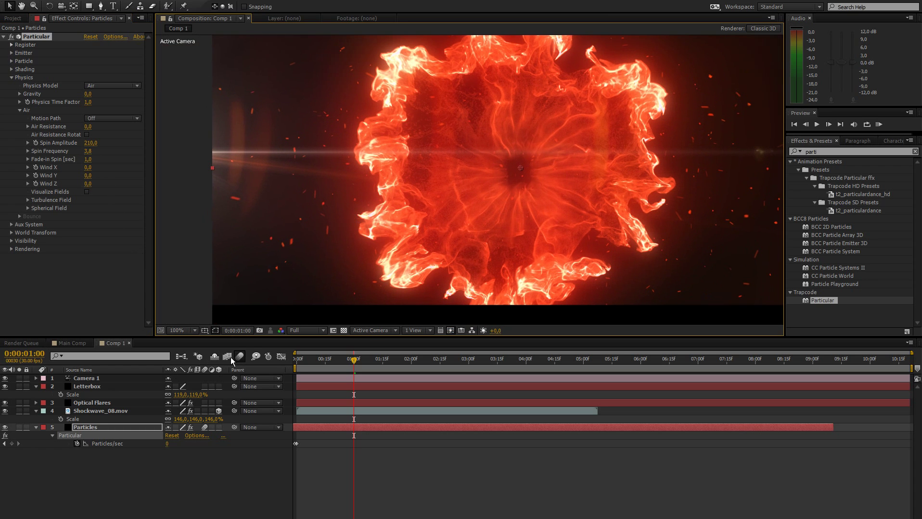
pyautogui.click(237, 360)
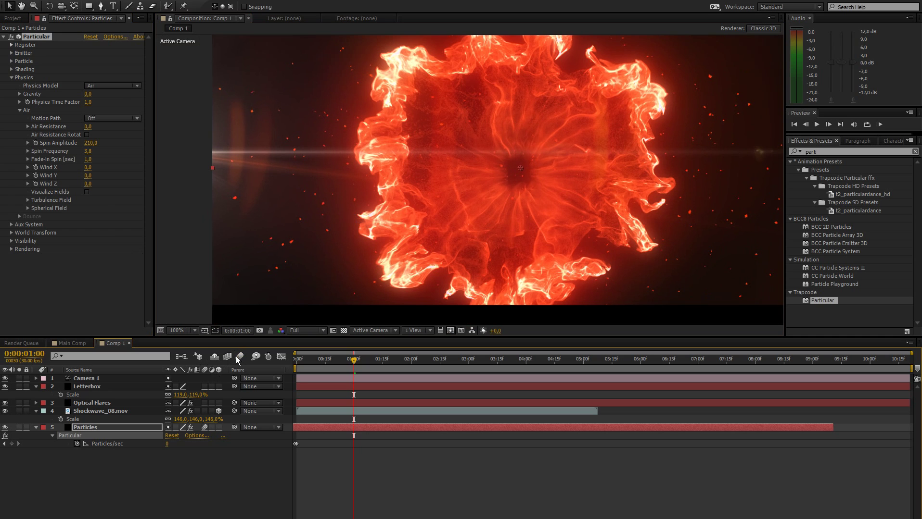
pyautogui.click(238, 360)
# Fit the viewer, RAM-preview the soloed Particles layer, then raise Spin Amplitude to 300.
pyautogui.click(191, 332)
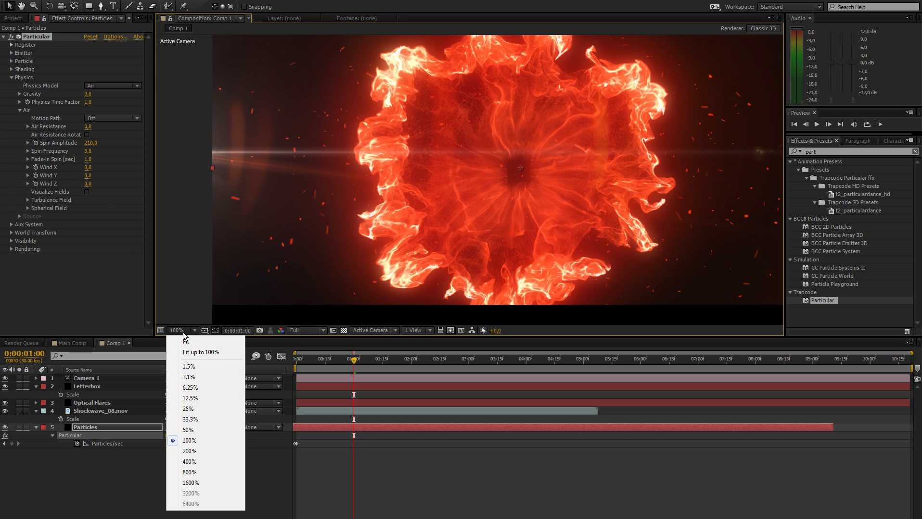
pyautogui.click(204, 353)
pyautogui.click(19, 427)
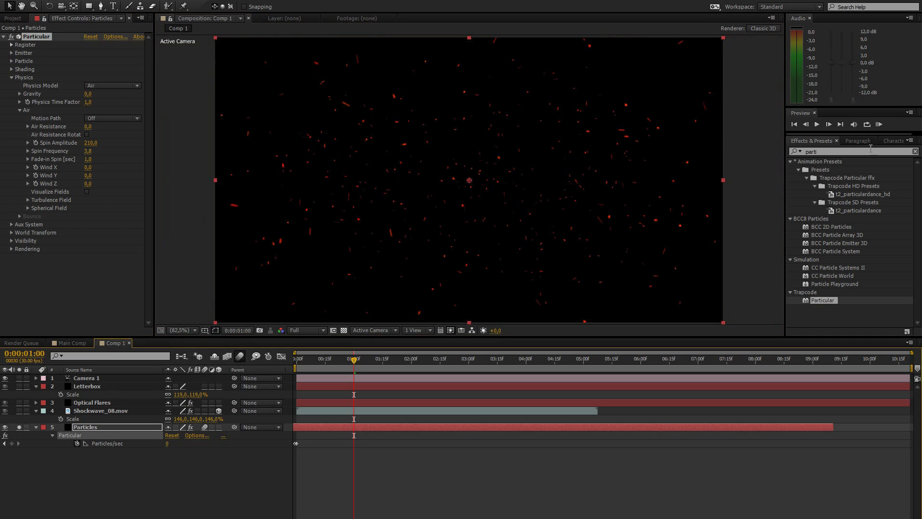
pyautogui.click(879, 125)
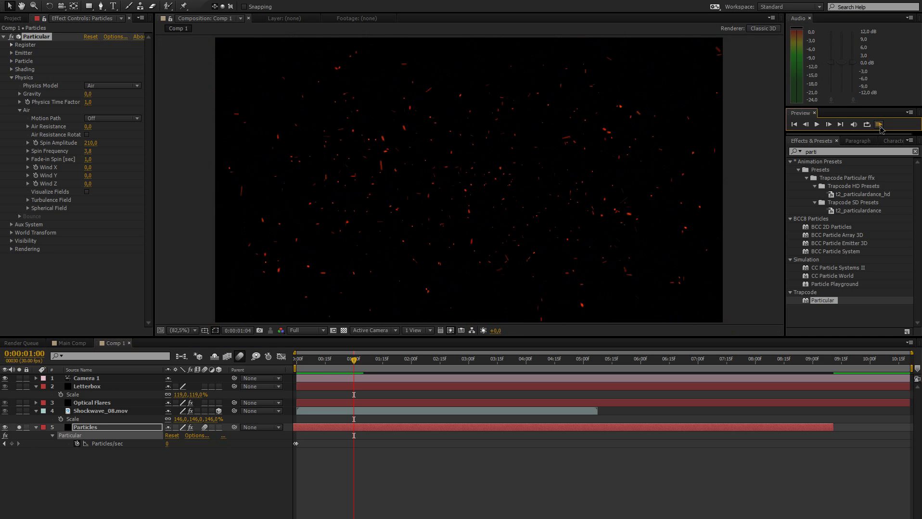
pyautogui.press('space')
pyautogui.moveTo(92, 142); pyautogui.dragTo(135, 143)
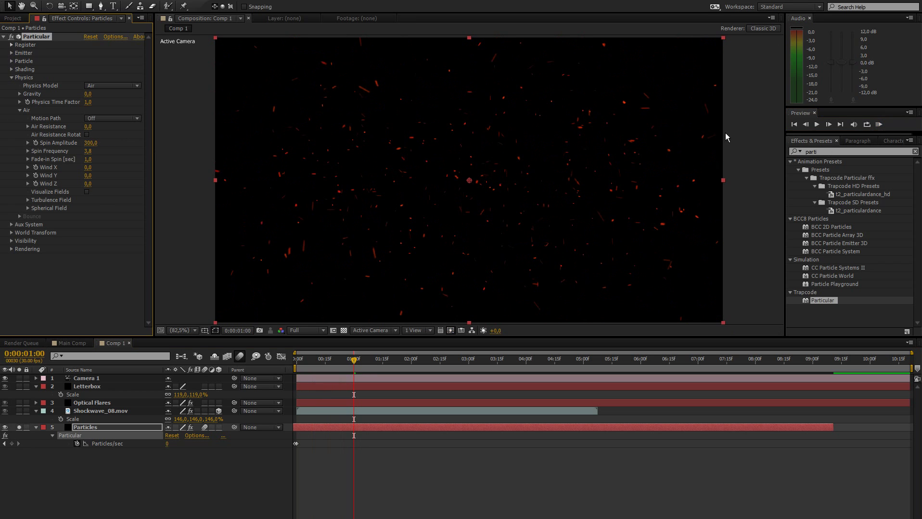
# Set the particles' Opacity Random to 100.
pyautogui.click(20, 110)
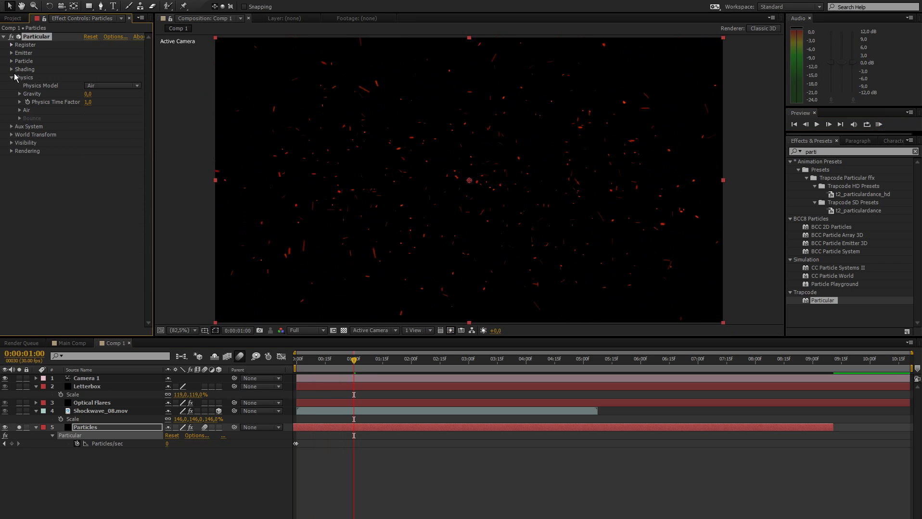
pyautogui.click(10, 66)
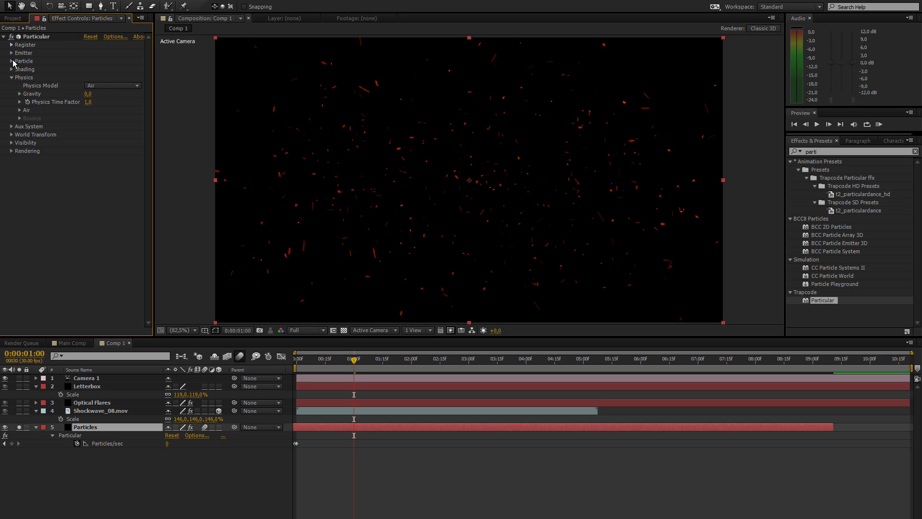
pyautogui.click(11, 62)
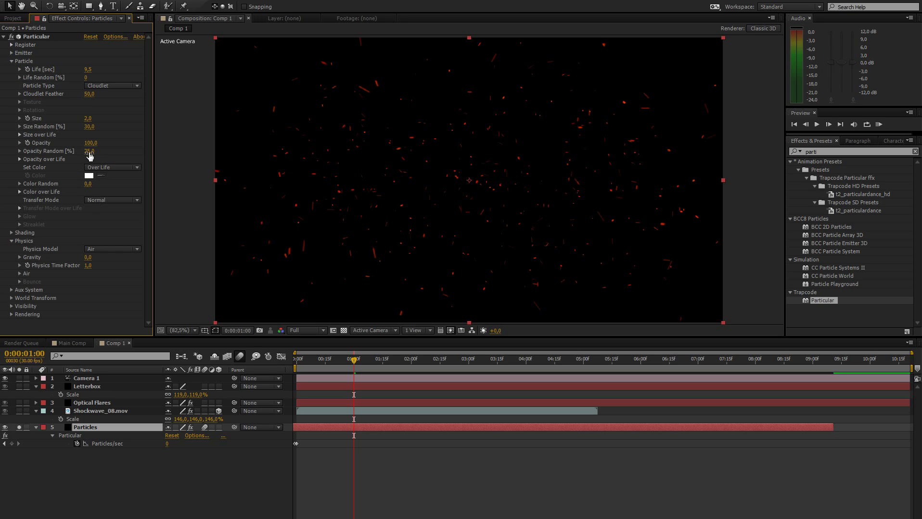
pyautogui.moveTo(89, 151); pyautogui.dragTo(135, 151)
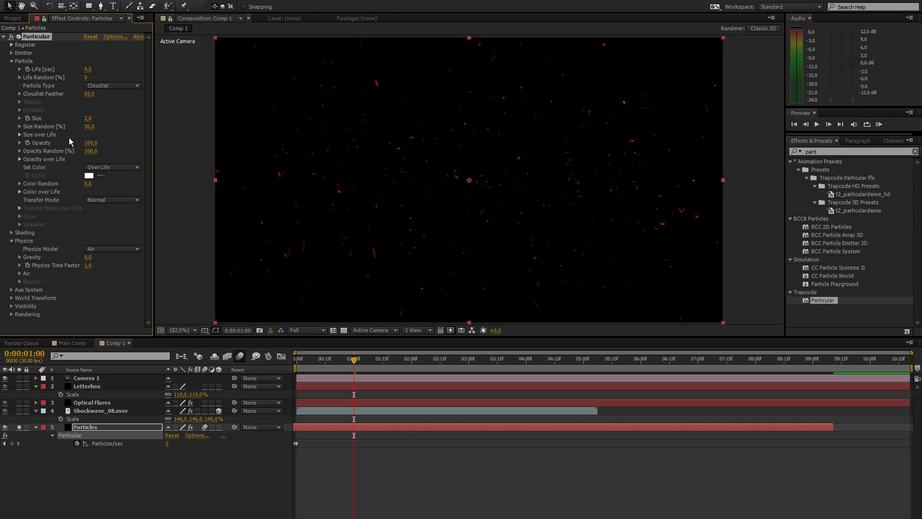
# Turn off solo on the Particles layer to show the full shockwave.
pyautogui.click(179, 332)
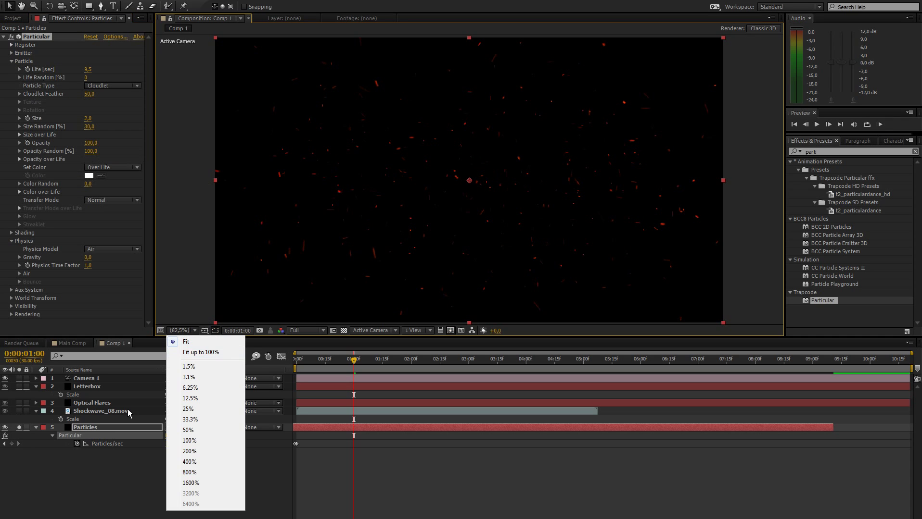
pyautogui.click(19, 428)
pyautogui.click(90, 468)
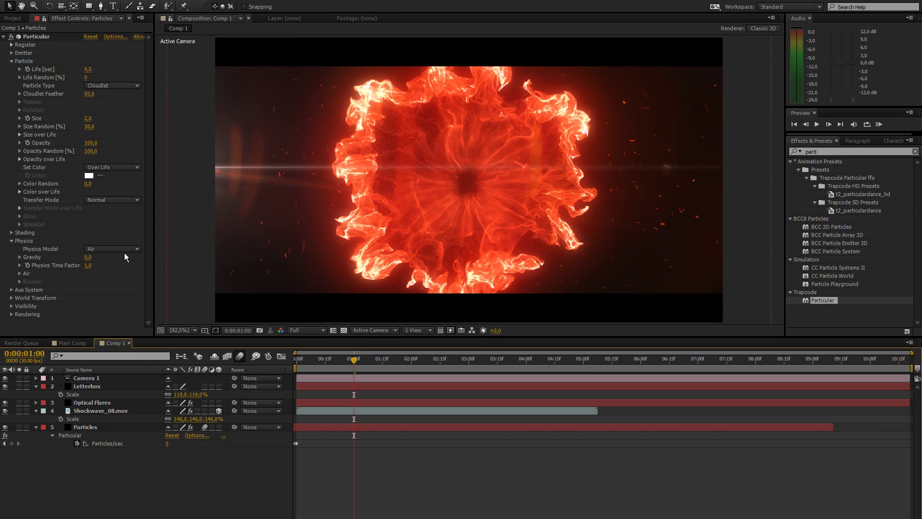
# Collapse all layer properties with Ctrl+A and U, then move time to 0:00:01:14.
pyautogui.click(99, 429)
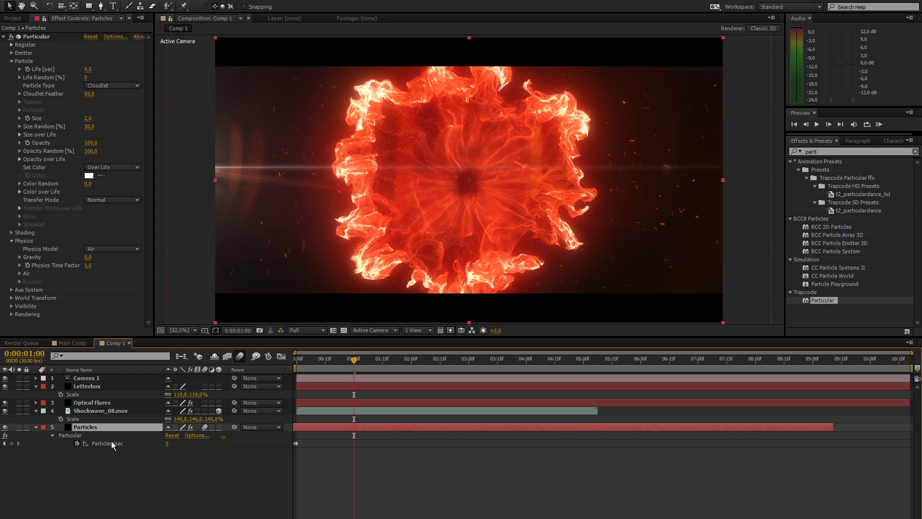
pyautogui.hotkey('ctrl', 'a')
pyautogui.press('u')
pyautogui.click(120, 484)
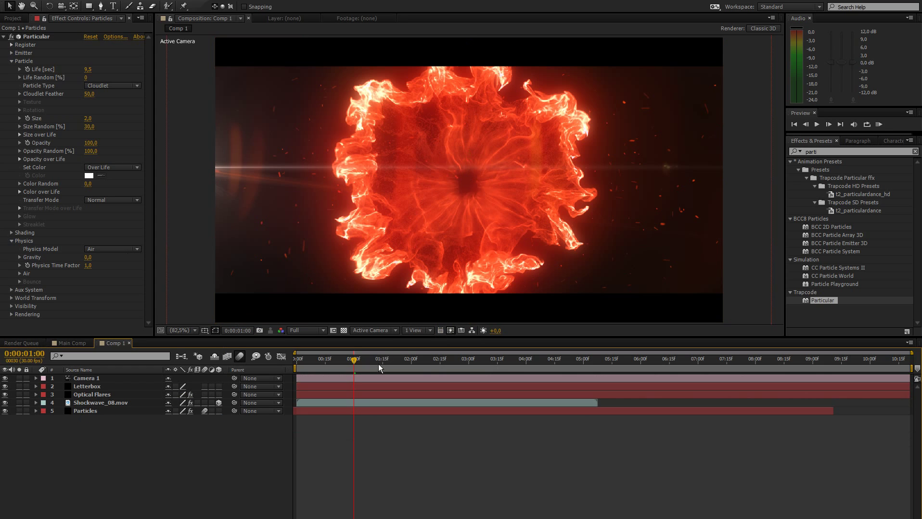
pyautogui.moveTo(379, 365); pyautogui.dragTo(382, 365)
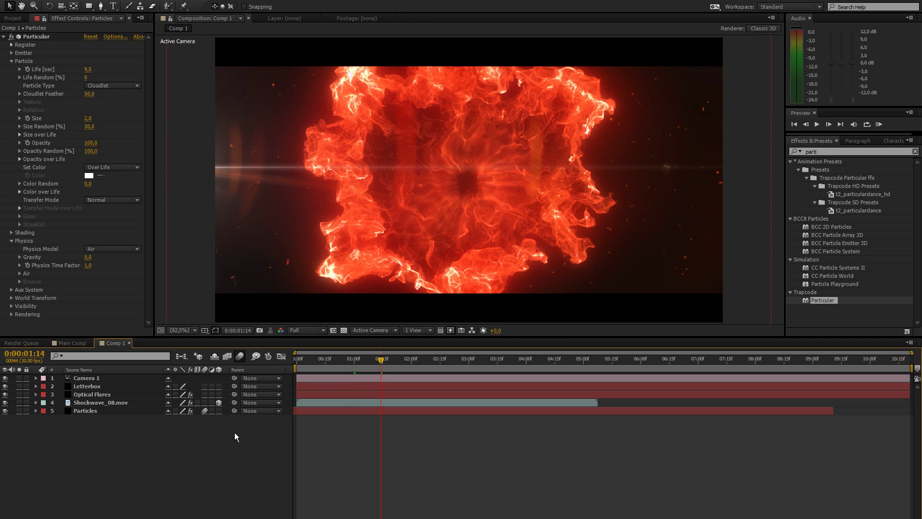
# Select the Camera 1 layer, ready to edit its camera options.
pyautogui.click(84, 379)
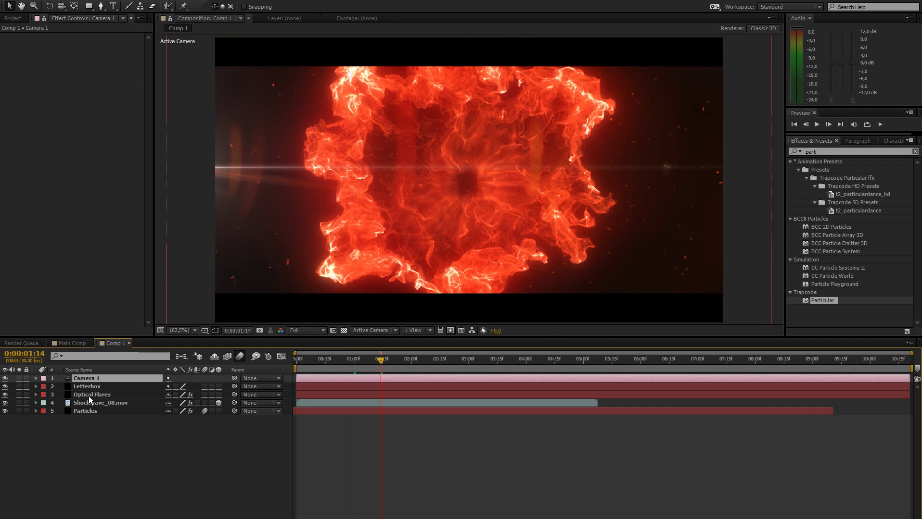
pyautogui.click(87, 387)
pyautogui.click(130, 434)
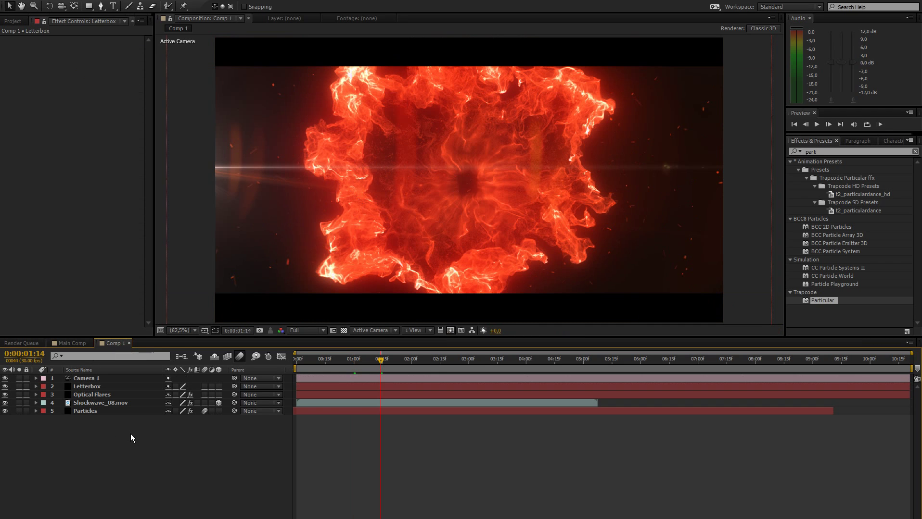
pyautogui.click(72, 412)
pyautogui.click(43, 37)
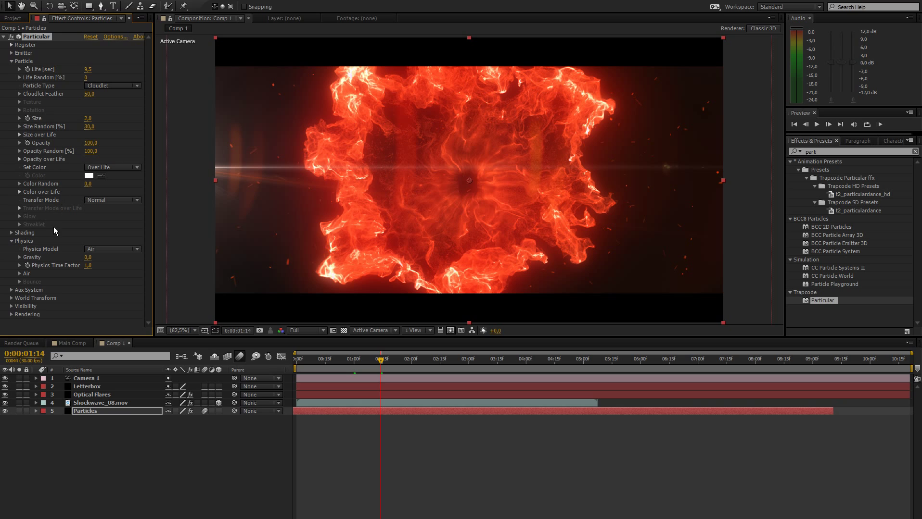
pyautogui.click(95, 380)
# Switch Camera 1's Depth of Field on with Aperture 92.2 pixels and Blur Level 121%.
pyautogui.press('a')
pyautogui.press('a')
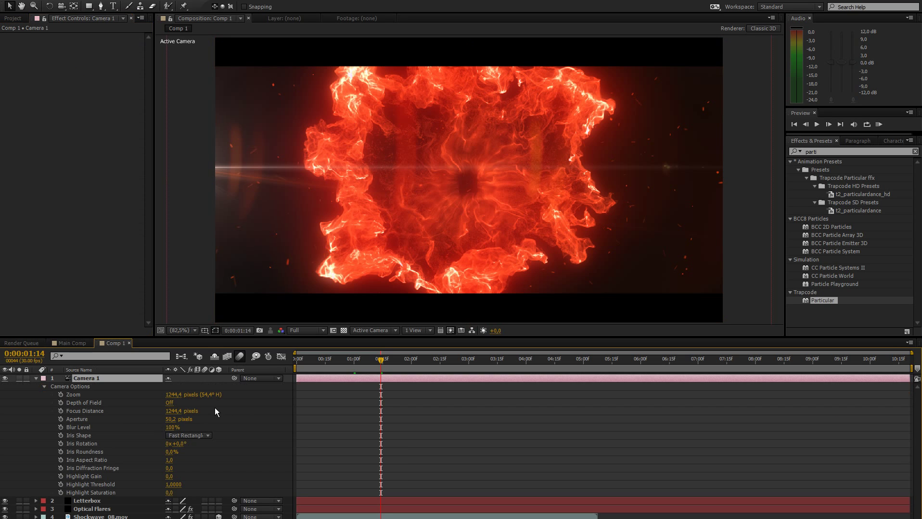
pyautogui.click(169, 404)
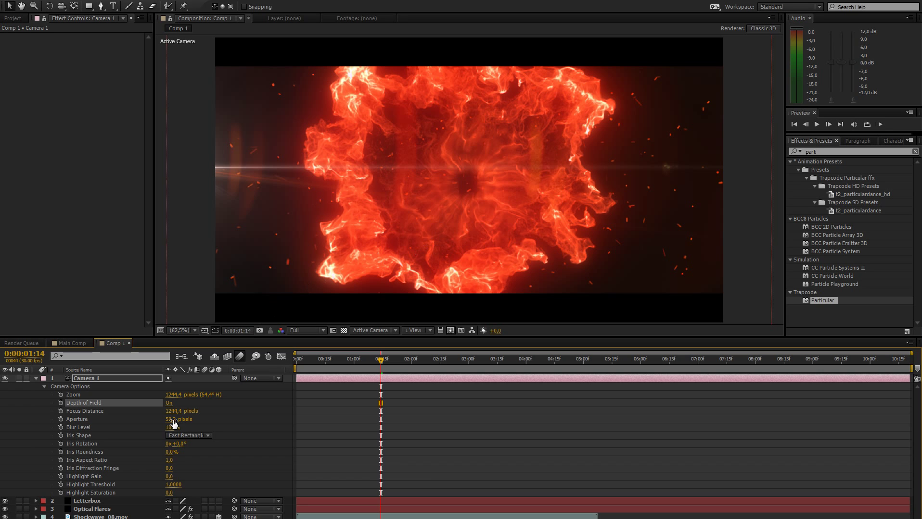
pyautogui.moveTo(174, 424); pyautogui.dragTo(193, 420)
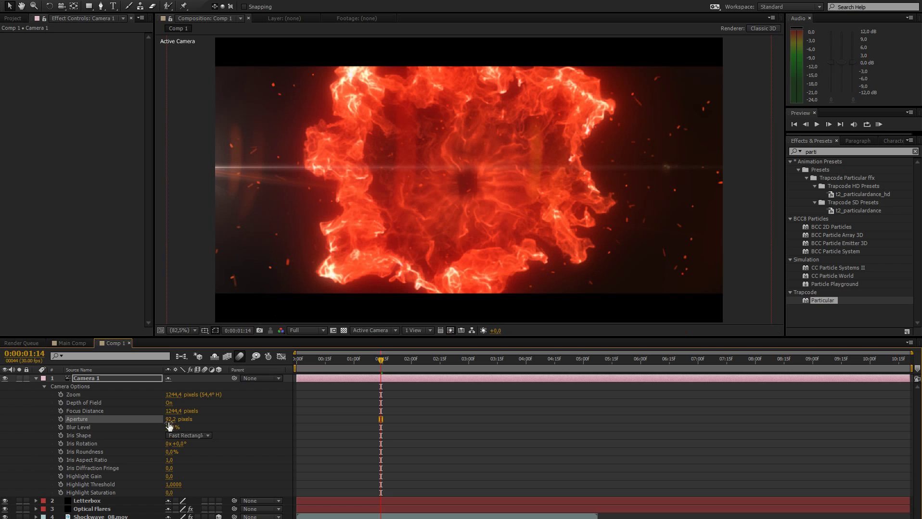
pyautogui.moveTo(170, 428); pyautogui.dragTo(189, 428)
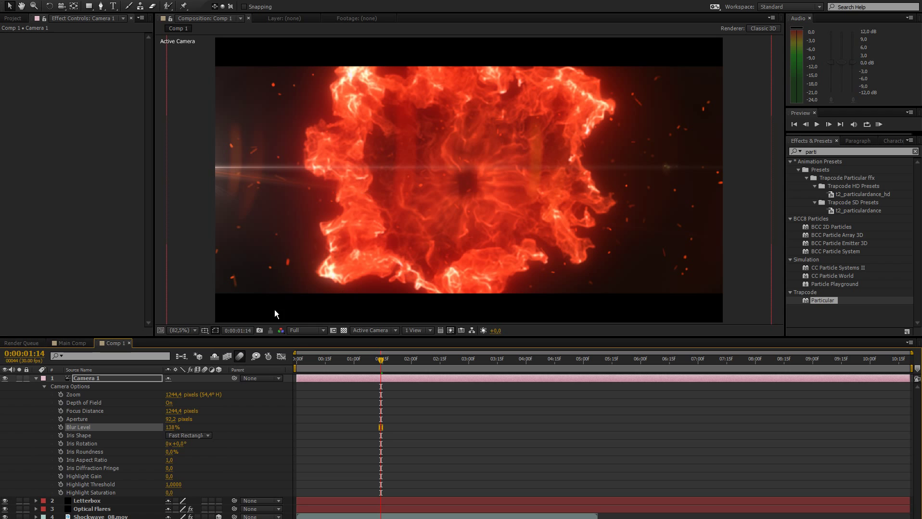
pyautogui.moveTo(170, 428); pyautogui.dragTo(159, 427)
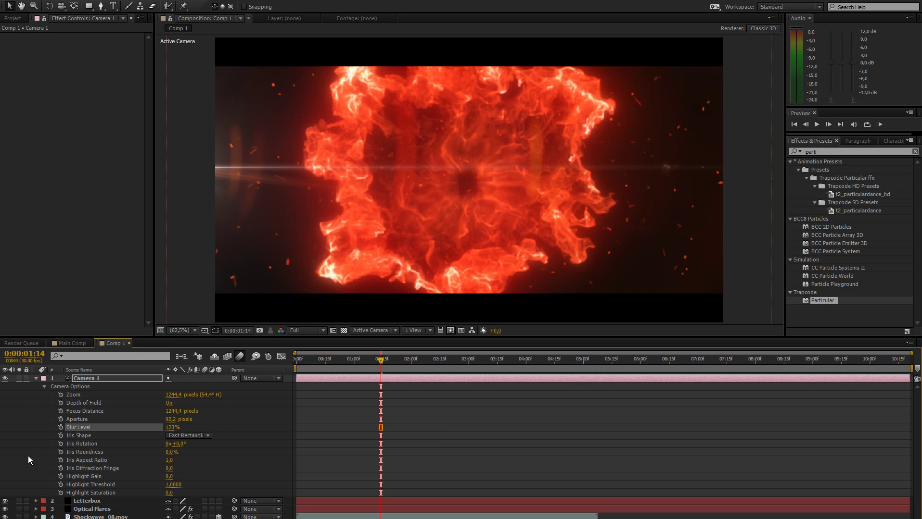
# Set the Particular emitter's Size Z to 2809 and Position Z to 1380.
pyautogui.click(123, 18)
pyautogui.click(141, 90)
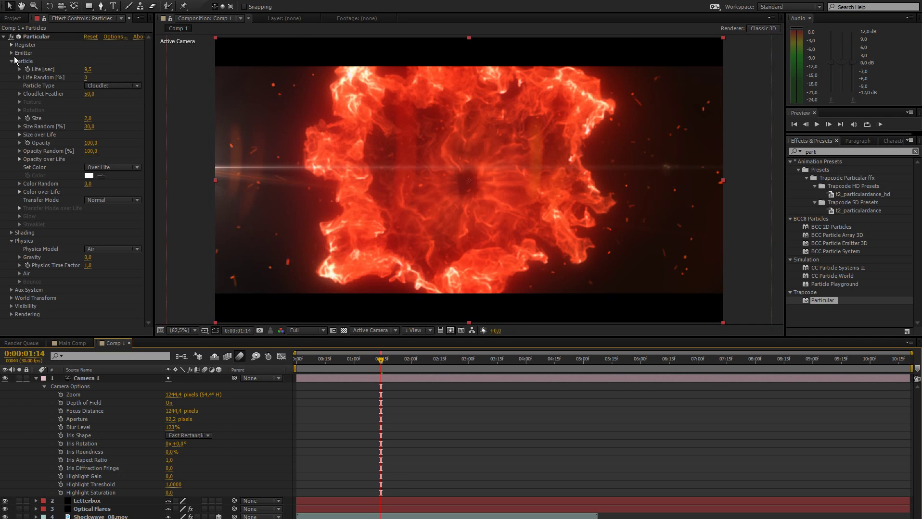
pyautogui.click(12, 53)
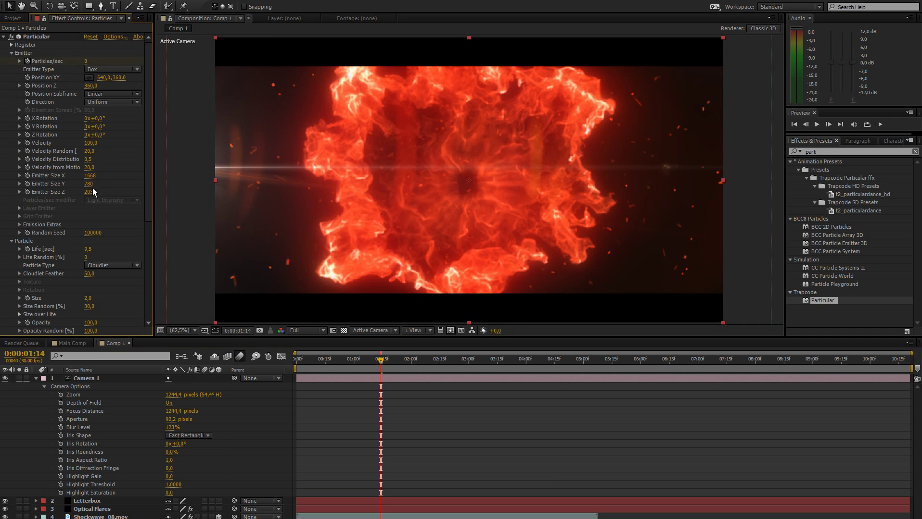
pyautogui.moveTo(89, 192); pyautogui.dragTo(297, 197)
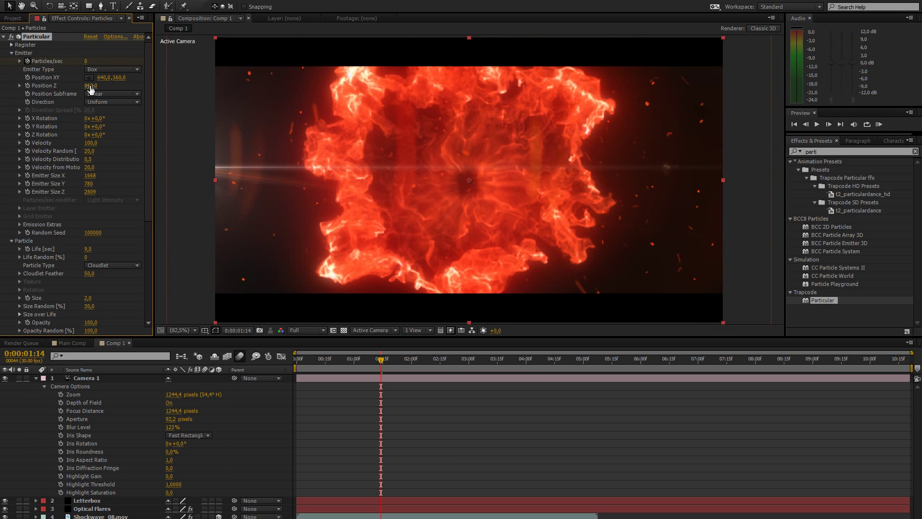
pyautogui.moveTo(90, 87); pyautogui.dragTo(117, 89)
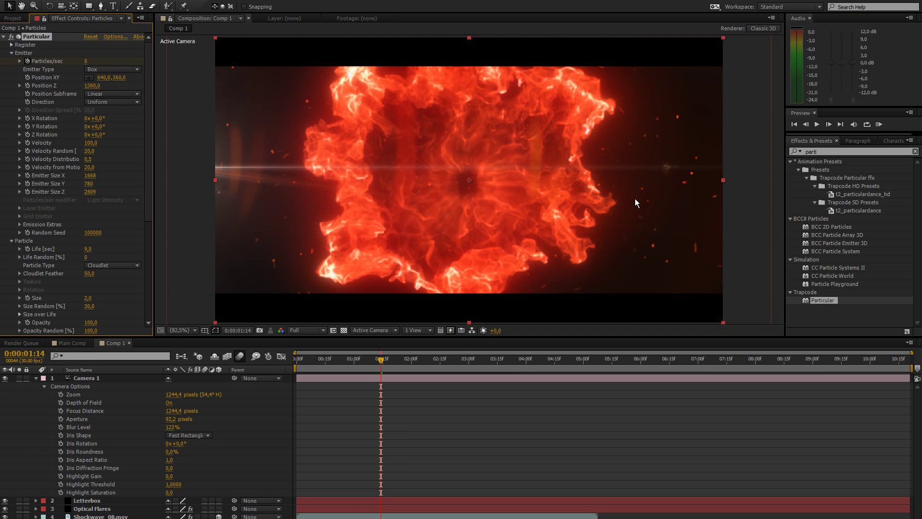
pyautogui.scroll(1, 641, 145)
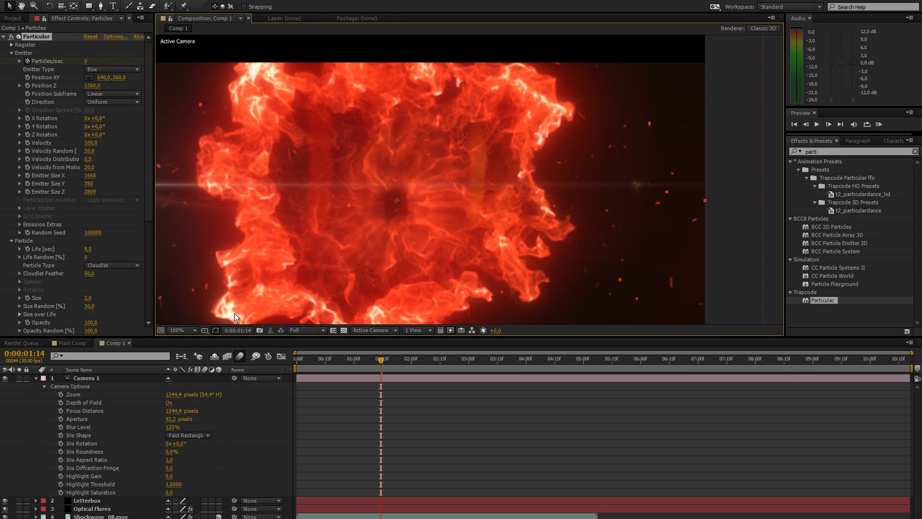
# Set the Shockwave_08.mov layer's Position Z to 648.
pyautogui.click(33, 377)
pyautogui.click(37, 379)
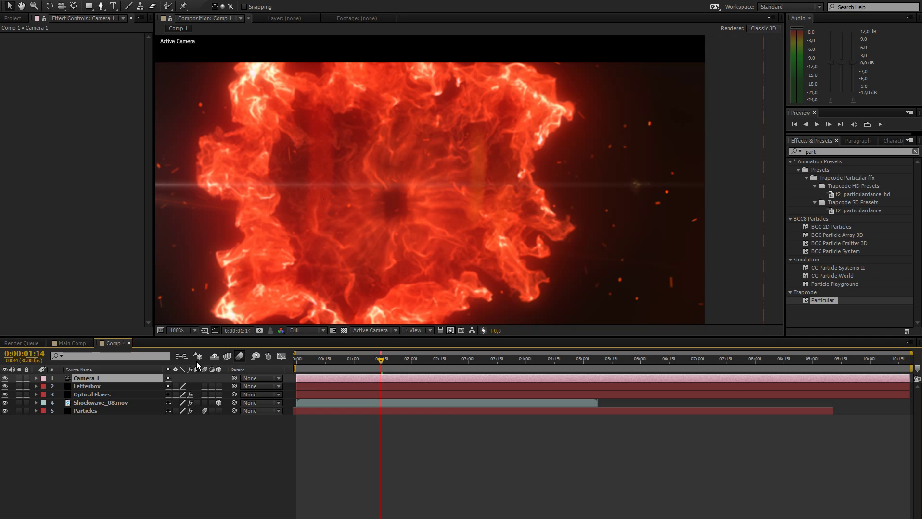
pyautogui.click(99, 413)
pyautogui.click(91, 402)
pyautogui.press('p')
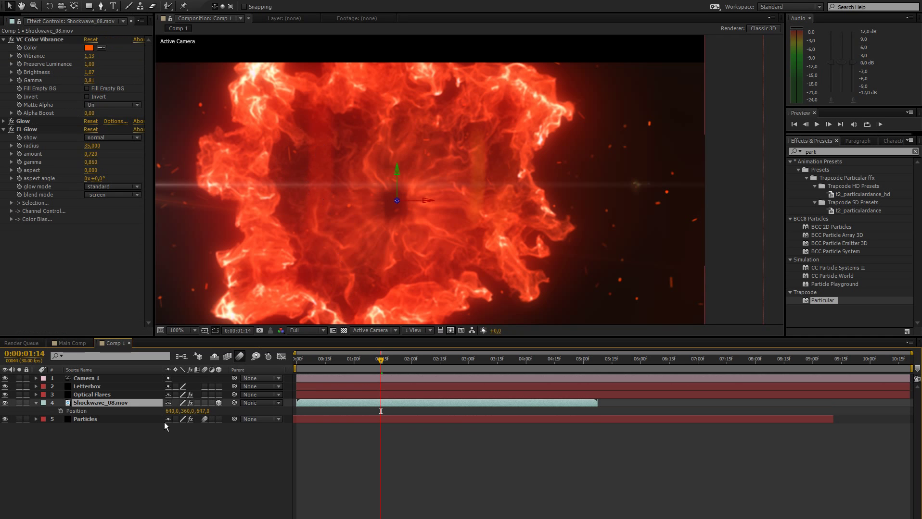
pyautogui.moveTo(204, 411); pyautogui.dragTo(159, 408)
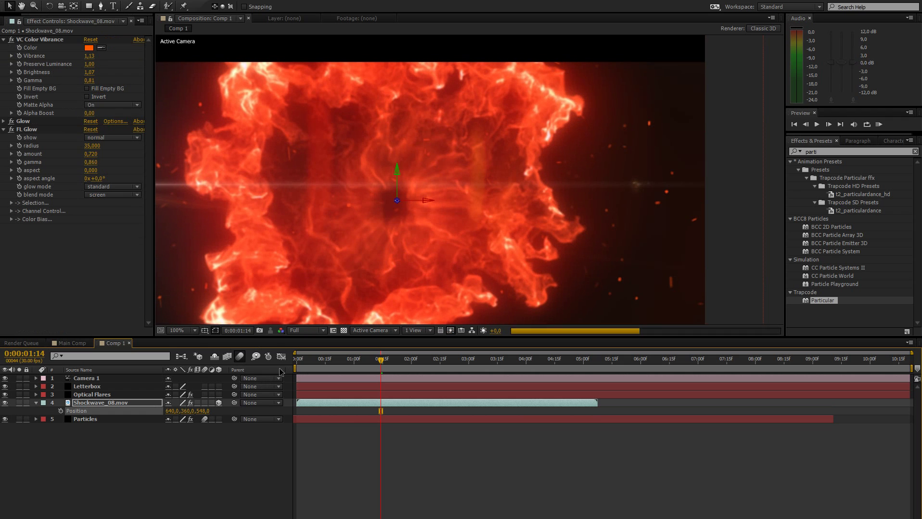
# Fit the composition in the viewer, deselect the layer and save the project.
pyautogui.click(175, 329)
pyautogui.click(185, 344)
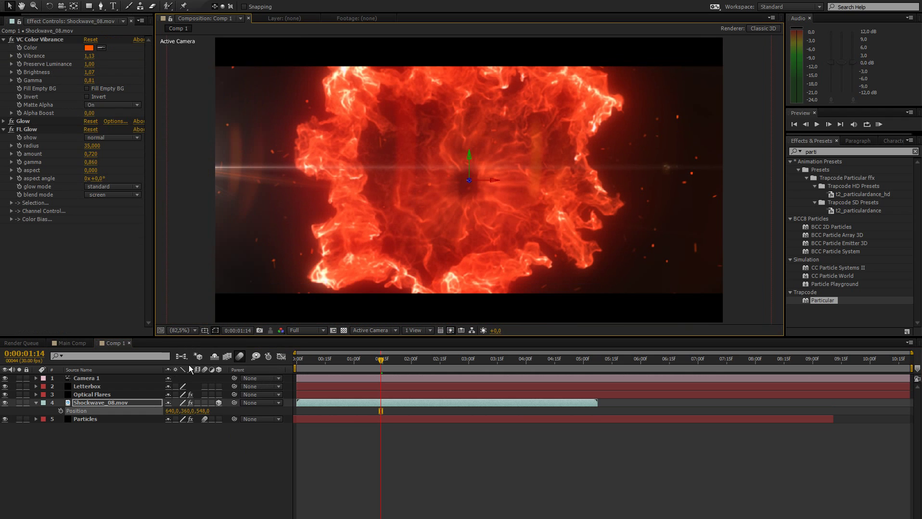
pyautogui.press('F2')
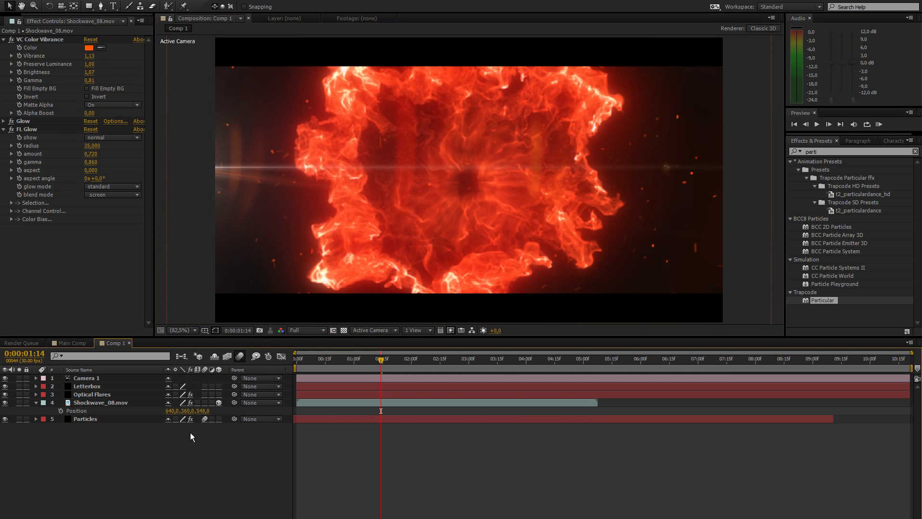
pyautogui.hotkey('ctrl', 's')
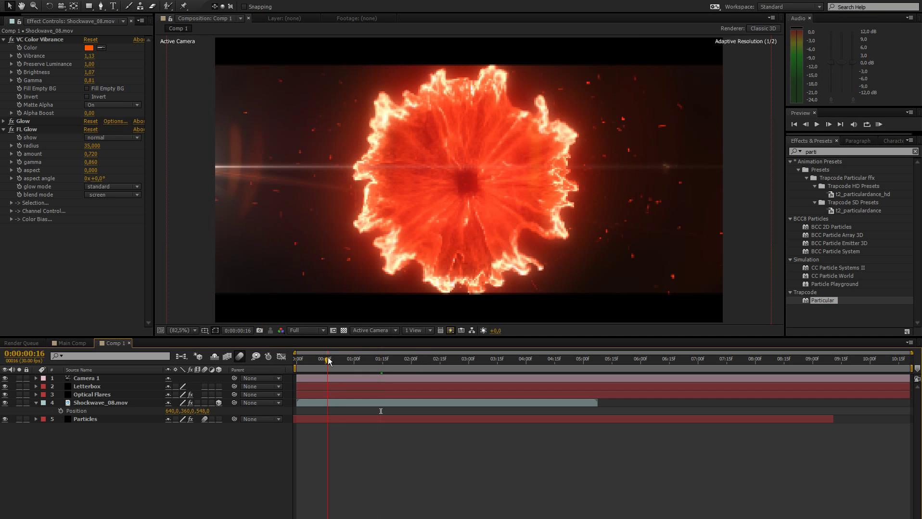
# Scrub through the first second to preview the shockwave, then switch to Main Comp.
pyautogui.moveTo(329, 362); pyautogui.dragTo(364, 361)
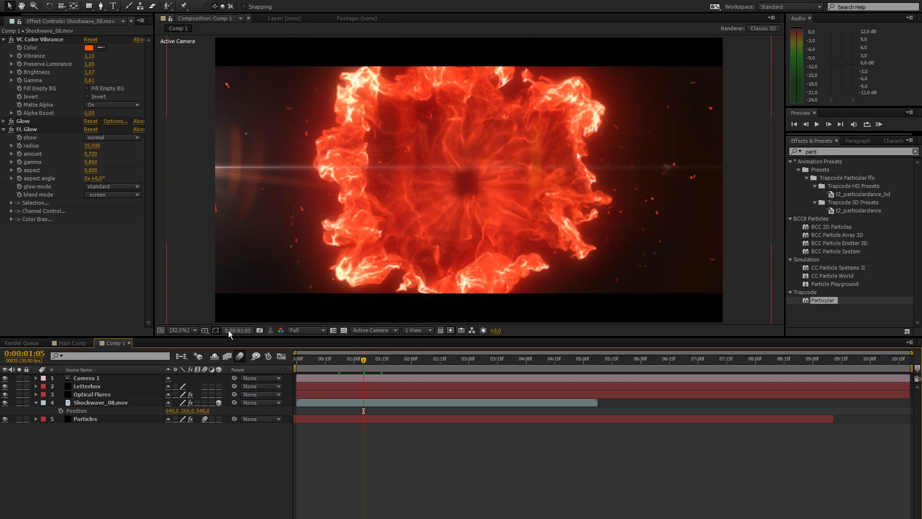
pyautogui.click(64, 344)
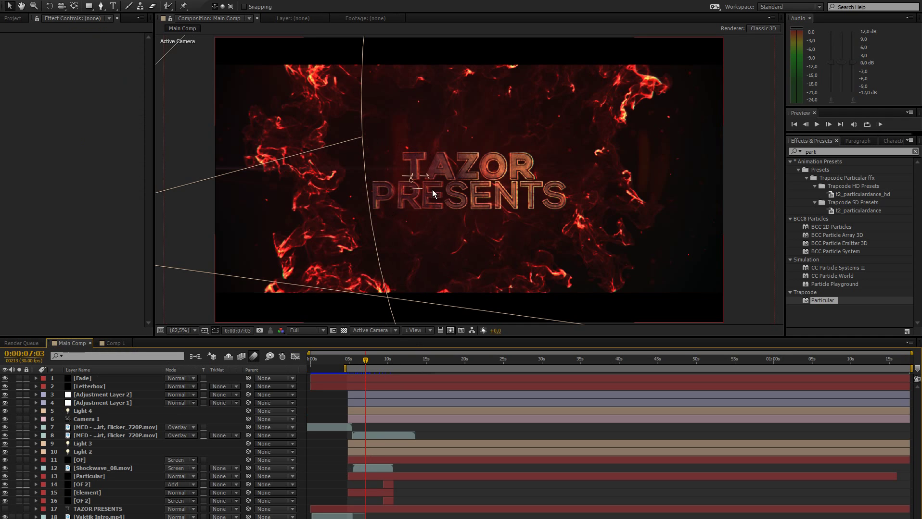
# Zoom Main Comp to 100% and 50%, fit it to the viewer, then return to Comp 1's shockwave.
pyautogui.press('.')
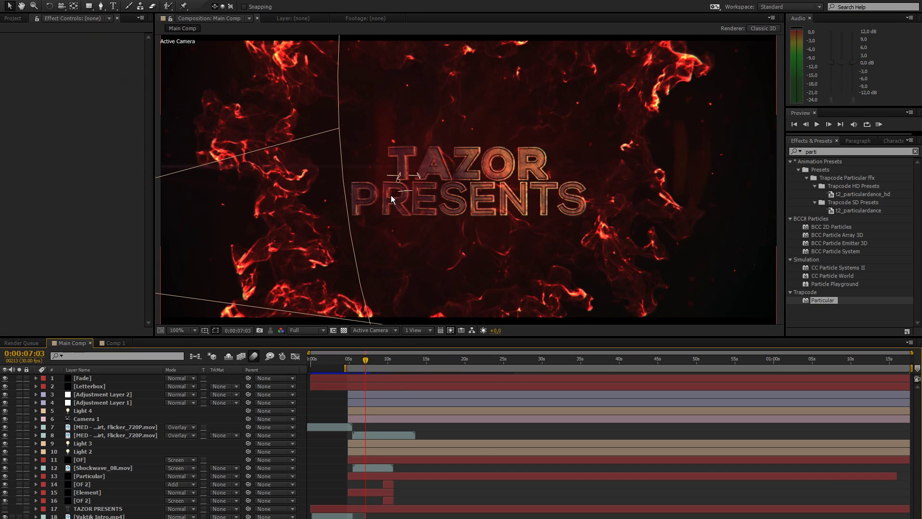
pyautogui.press(',')
pyautogui.press(',')
pyautogui.click(180, 331)
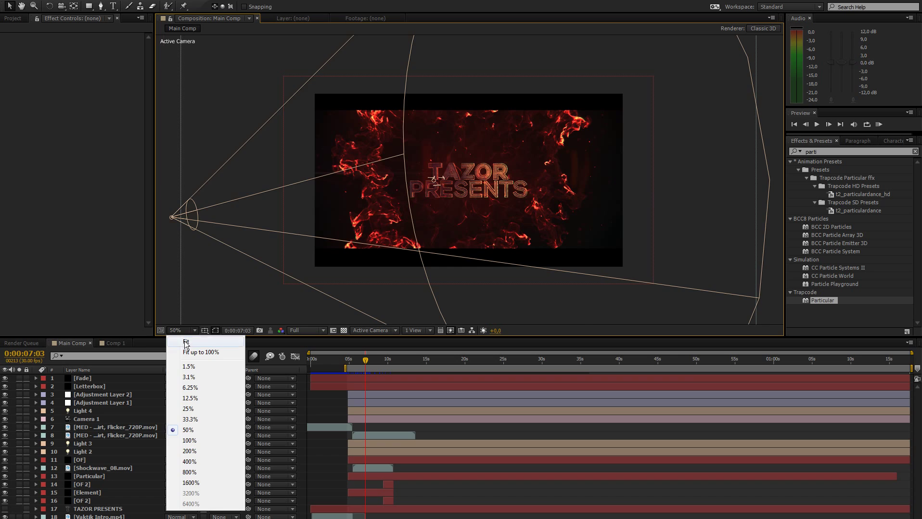
pyautogui.click(190, 353)
pyautogui.click(107, 341)
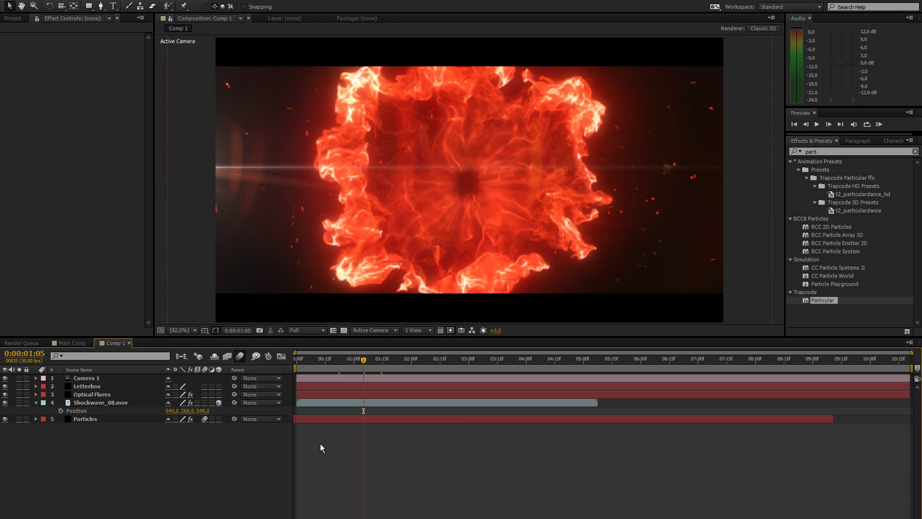
pyautogui.moveTo(333, 361); pyautogui.dragTo(387, 361)
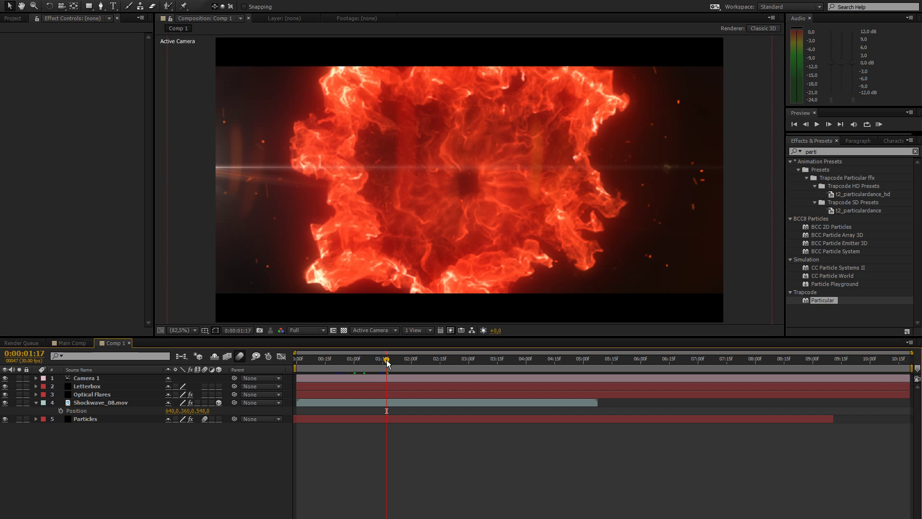
pyautogui.moveTo(387, 364)
pyautogui.mouseDown()
pyautogui.moveTo(397, 364)
pyautogui.moveTo(378, 360)
pyautogui.mouseUp()
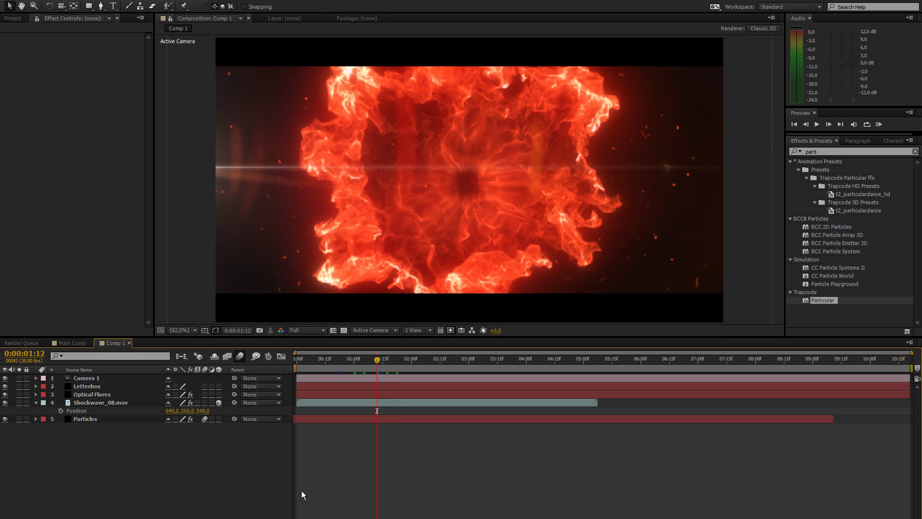
pyautogui.hotkey('ctrl', 'a')
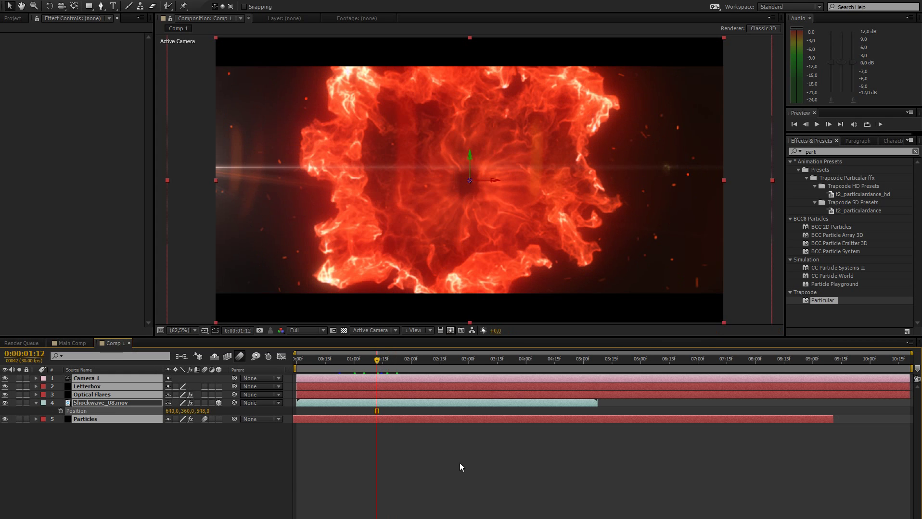
pyautogui.press('u')
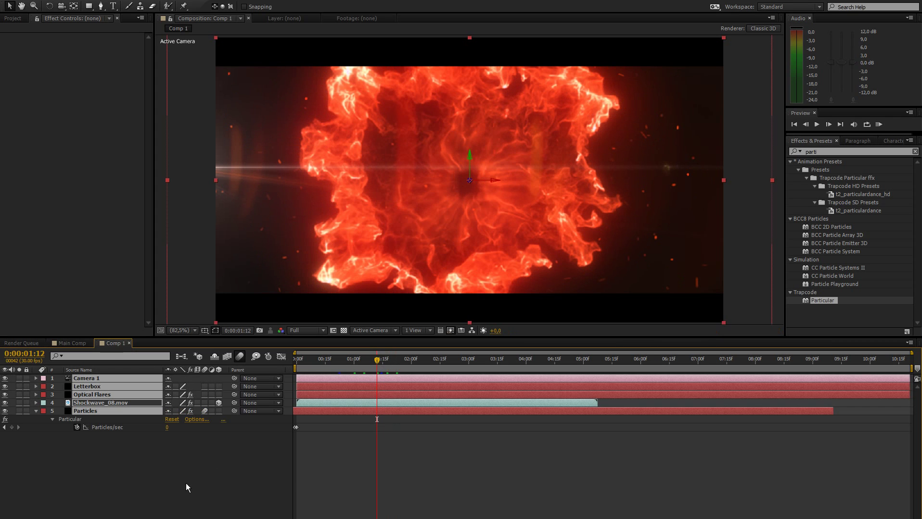
pyautogui.click(151, 464)
pyautogui.hotkey('ctrl', 'a')
pyautogui.click(134, 451)
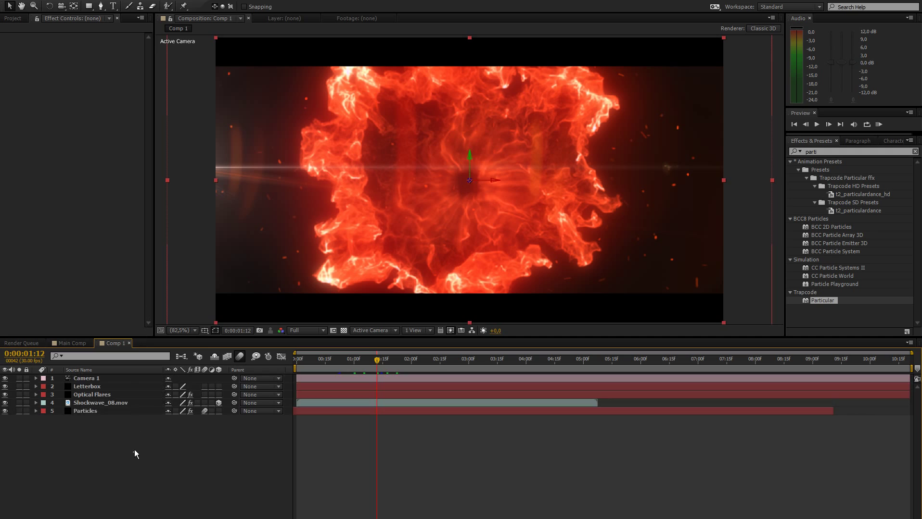
pyautogui.hotkey('ctrl', 'a')
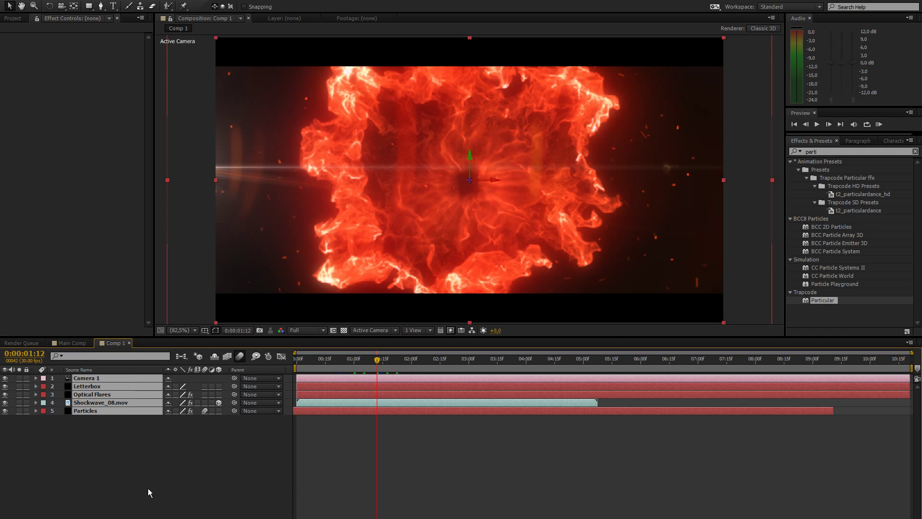